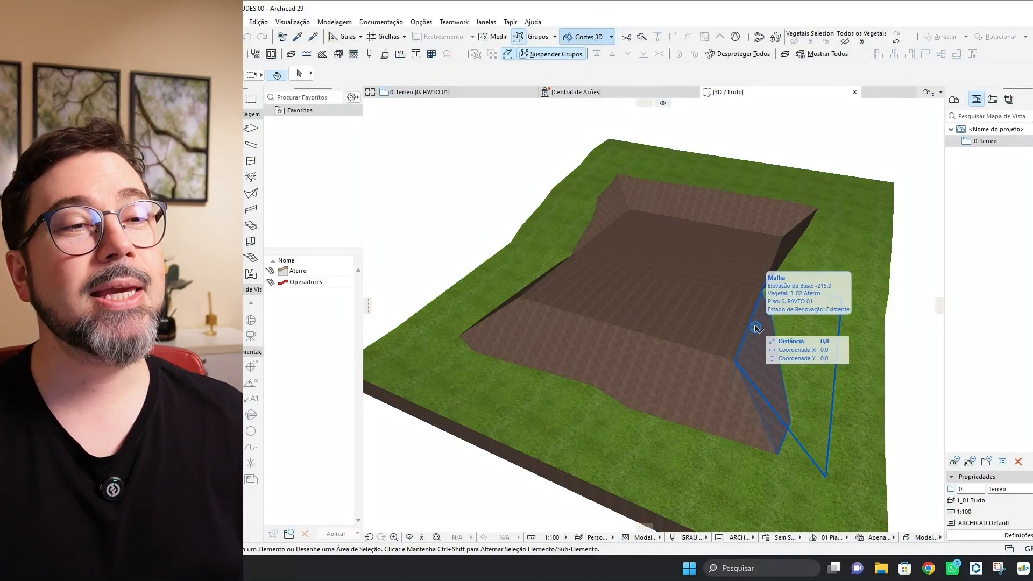
- Apply the 1_01 Tudo layer combination to the 3D view so the operator meshes are displayed with the terrain
drag(756, 328, 675, 285)
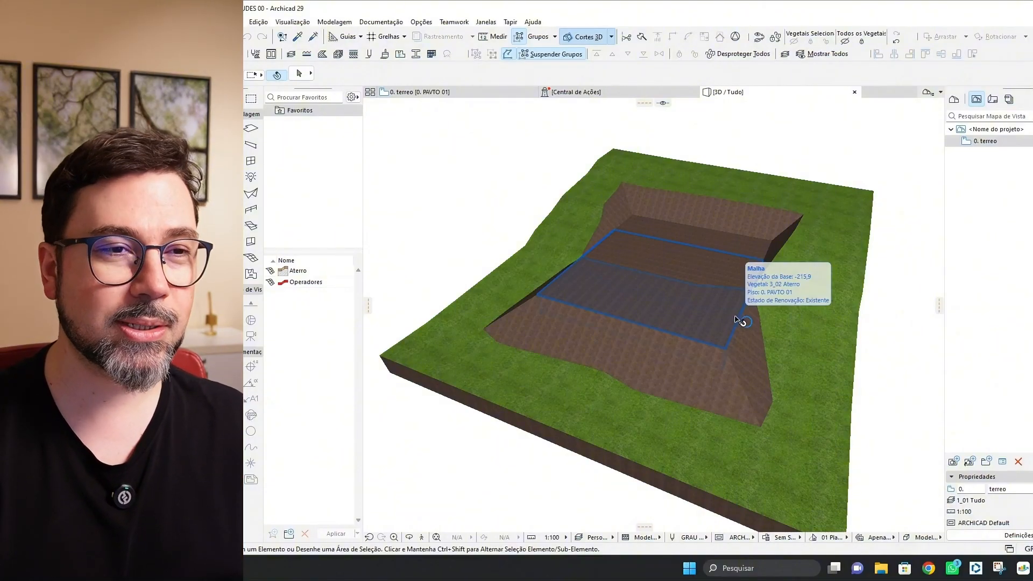
scroll(711, 302, up, 1)
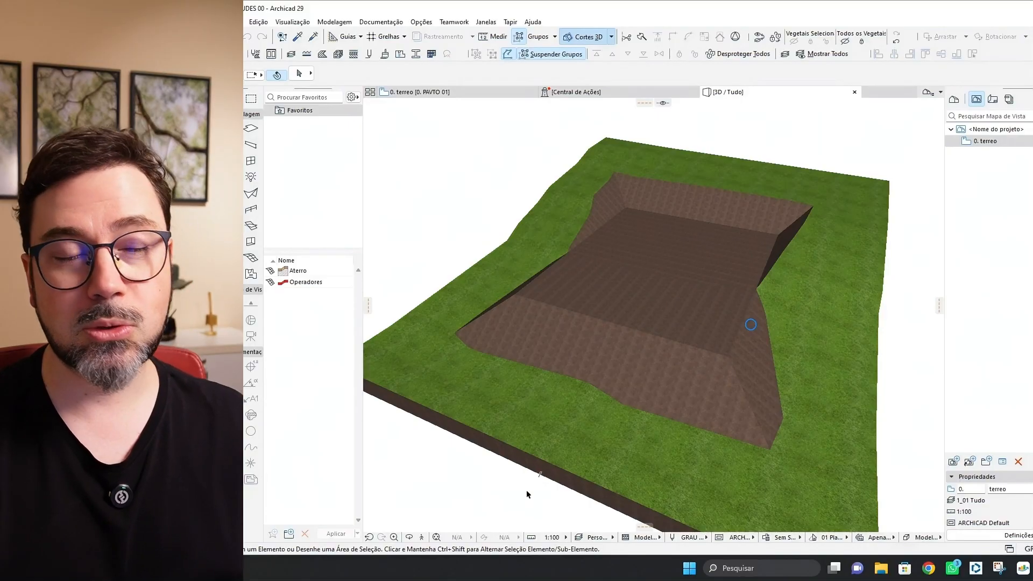
click(598, 538)
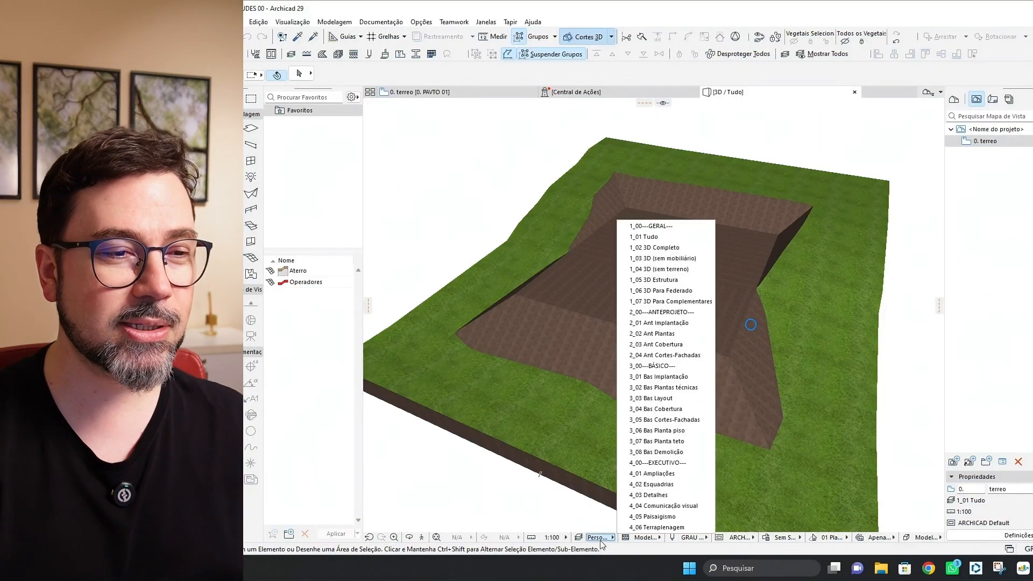
click(686, 241)
scroll(685, 284, up, 2)
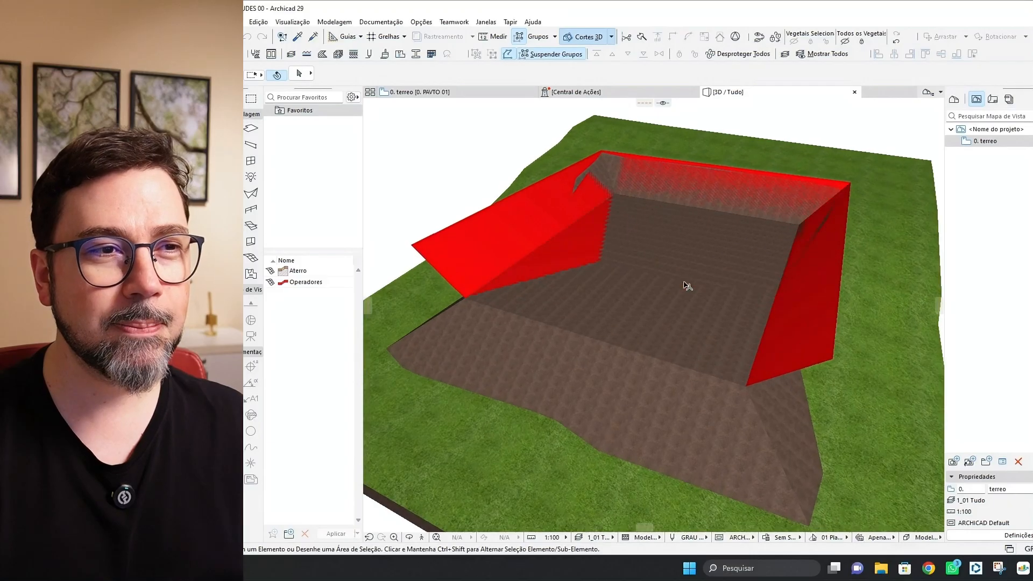
- Select the front embankment mesh on the 3_02 Aterro layer and examine how it meets the terrain from several sides
shift+middle_drag(686, 285, 763, 280)
middle_drag(732, 286, 802, 280)
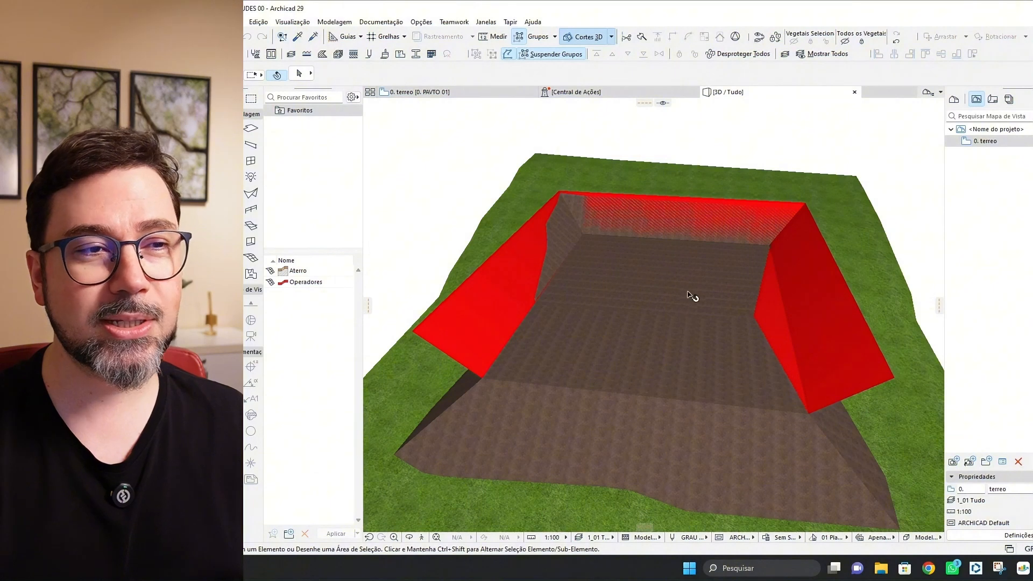
shift+middle_drag(669, 323, 629, 383)
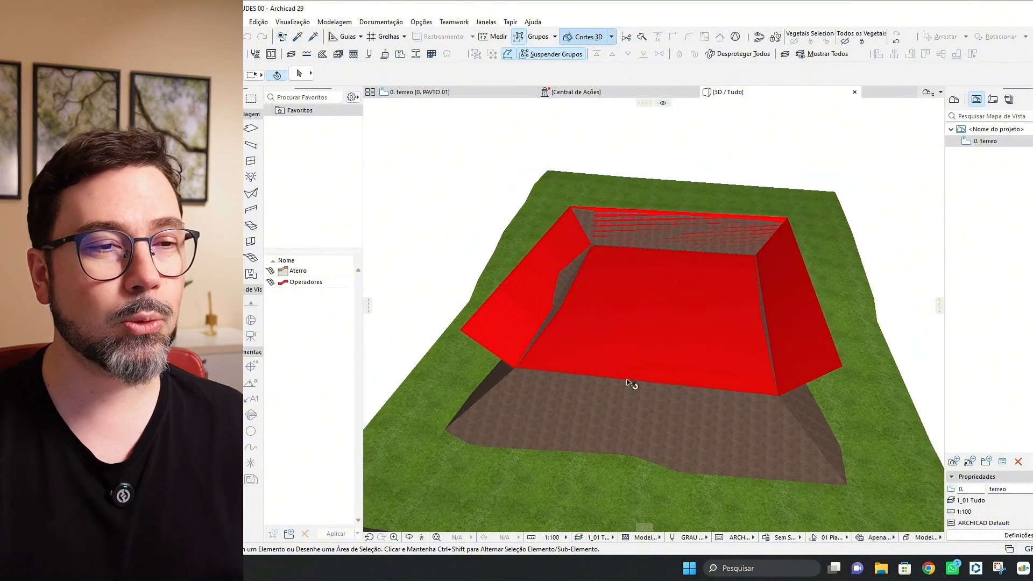
click(707, 424)
shift+middle_drag(555, 422, 689, 397)
shift+middle_drag(779, 341, 747, 361)
mouse_move(811, 327)
shift+middle_down()
mouse_move(812, 317)
mouse_move(800, 329)
shift+middle_up()
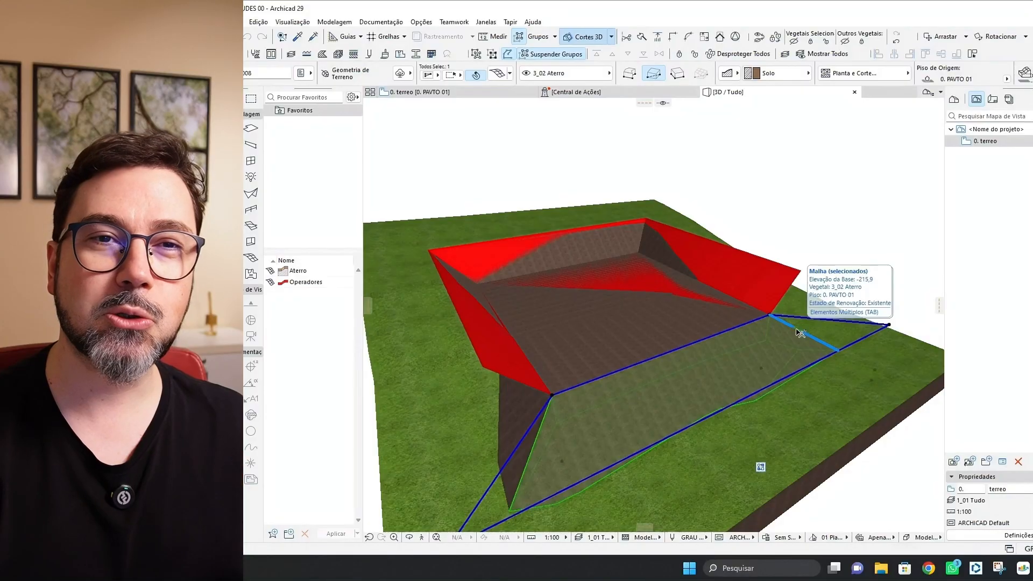
shift+middle_drag(667, 322, 618, 338)
click(619, 339)
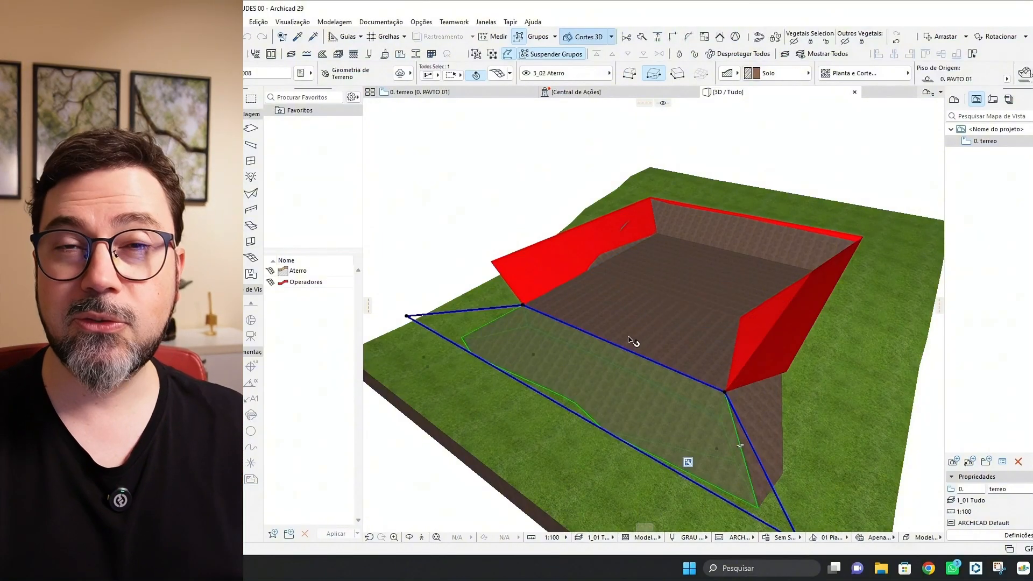
- Open the floor plan and examine how the red operator meshes and grey fill meshes overlap the terrain contours
key(F2)
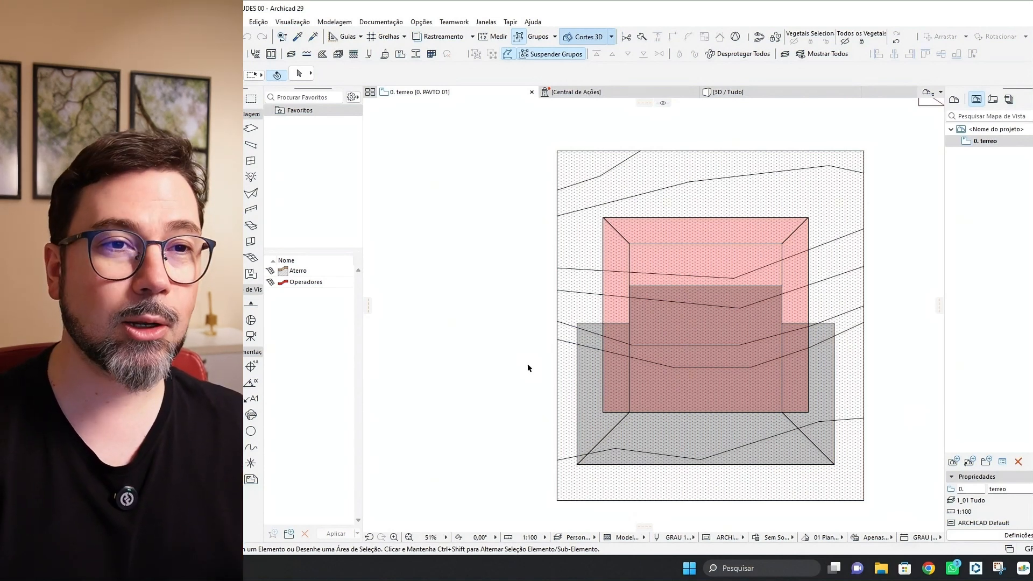
scroll(626, 354, up, 2)
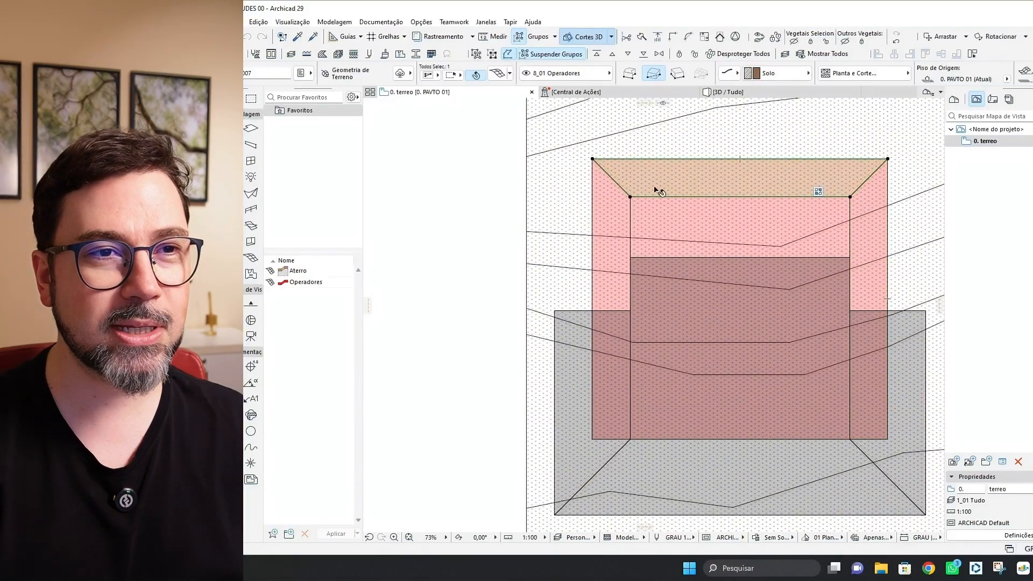
scroll(657, 247, down, 2)
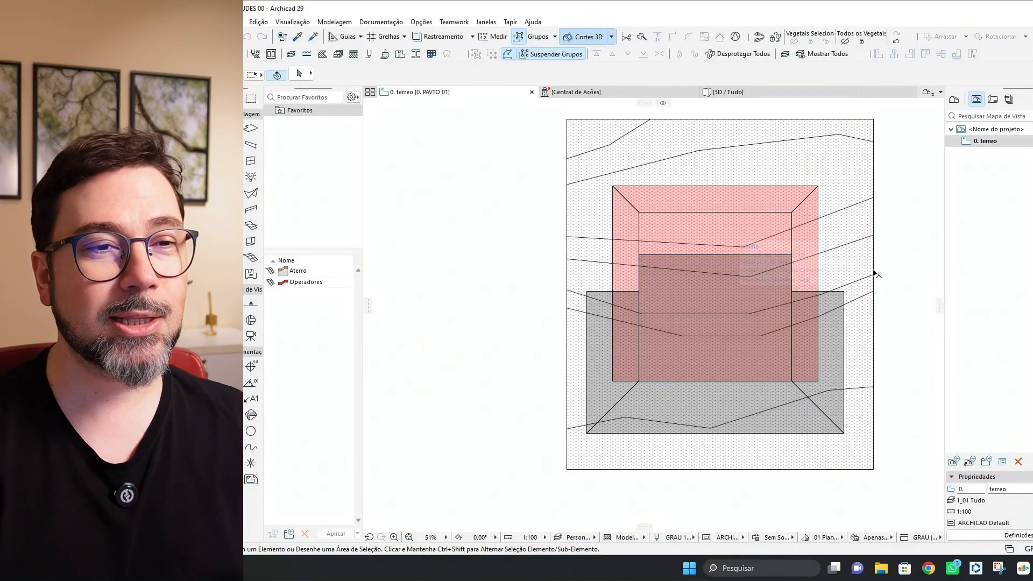
middle_drag(866, 276, 845, 293)
click(837, 289)
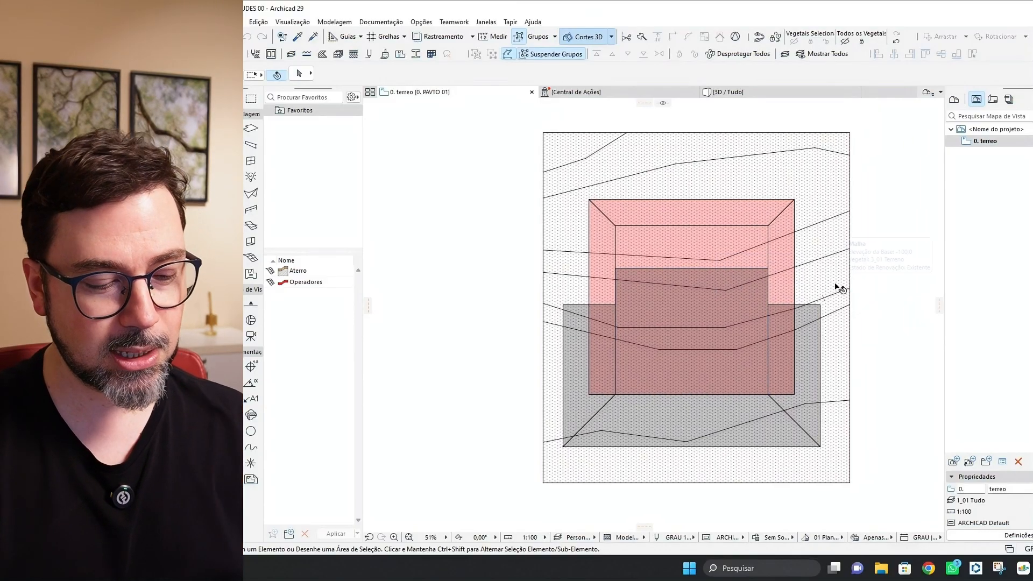
- Return to the 3D view, select the red operator meshes and hide their 8_01 Operadores layer
key(F3)
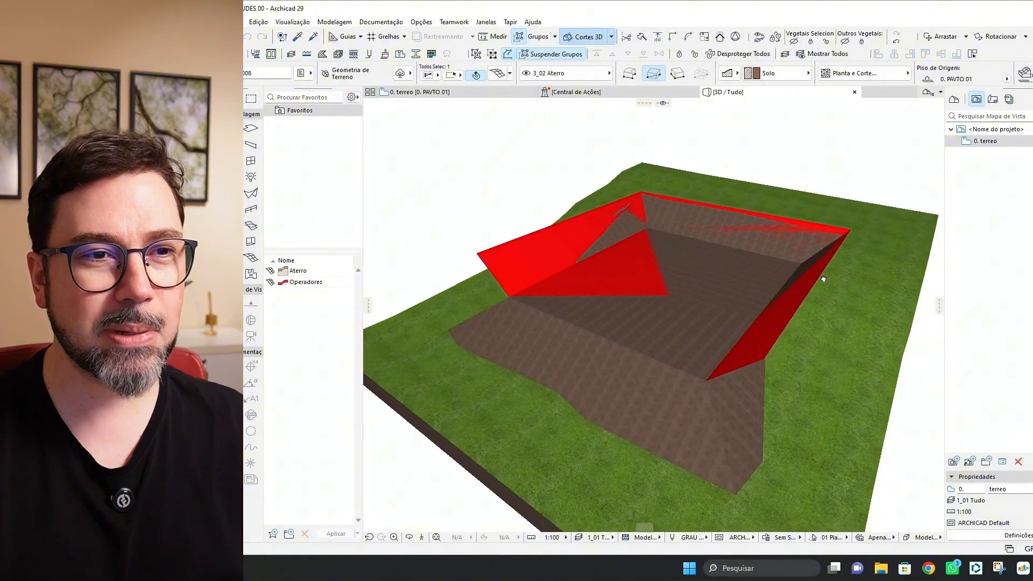
key(Escape)
click(787, 281)
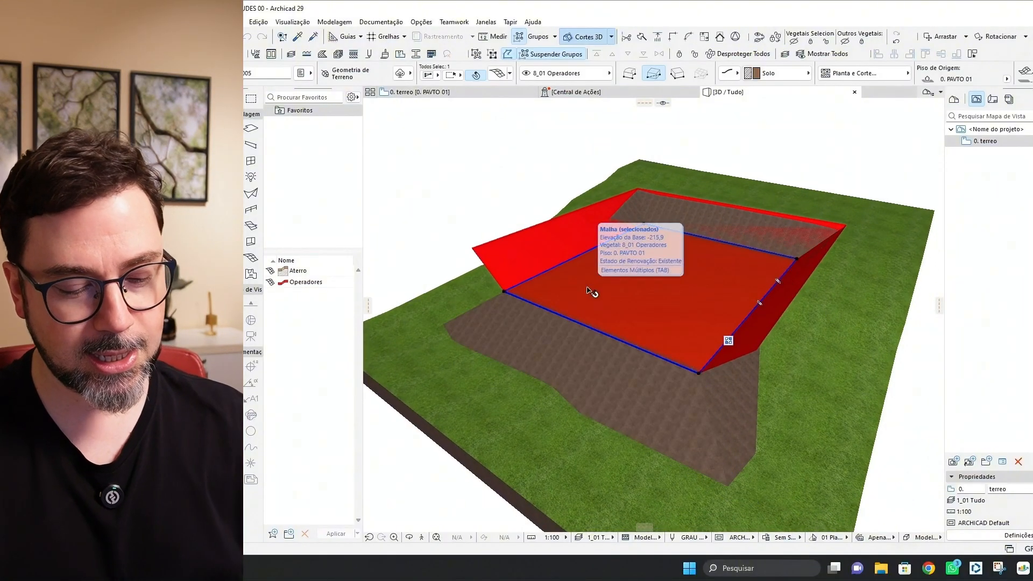
key(Delete)
click(530, 254)
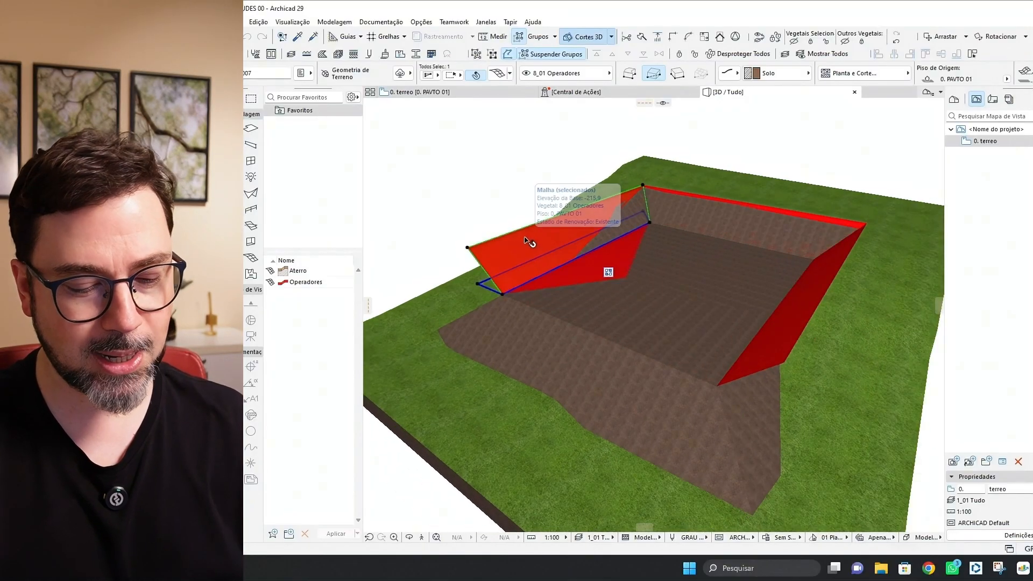
key(Delete)
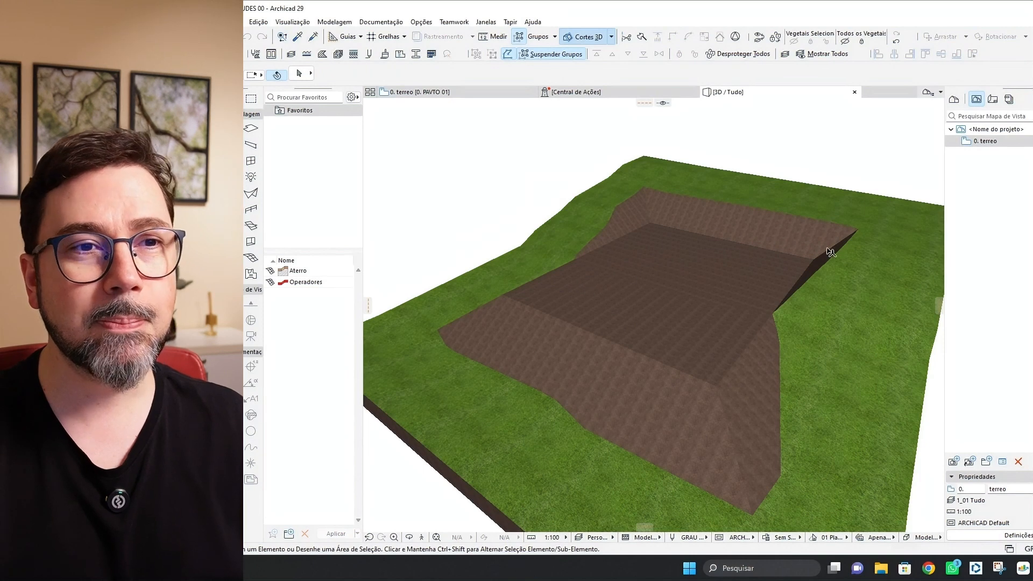
- Select the terrain mesh together with the fill platform and its three embankment meshes, and convert the selection to morphs
click(866, 267)
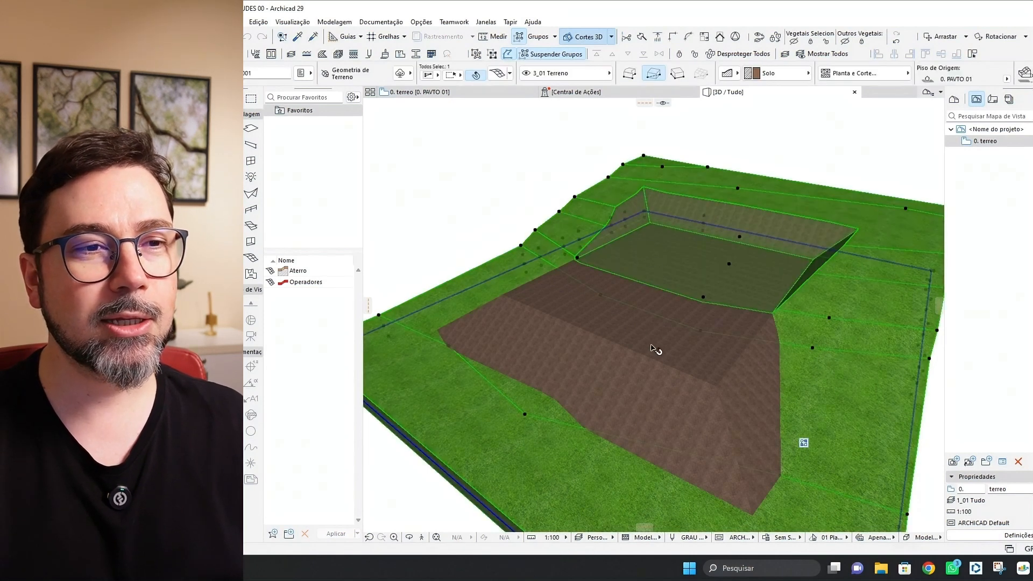
shift+click(675, 353)
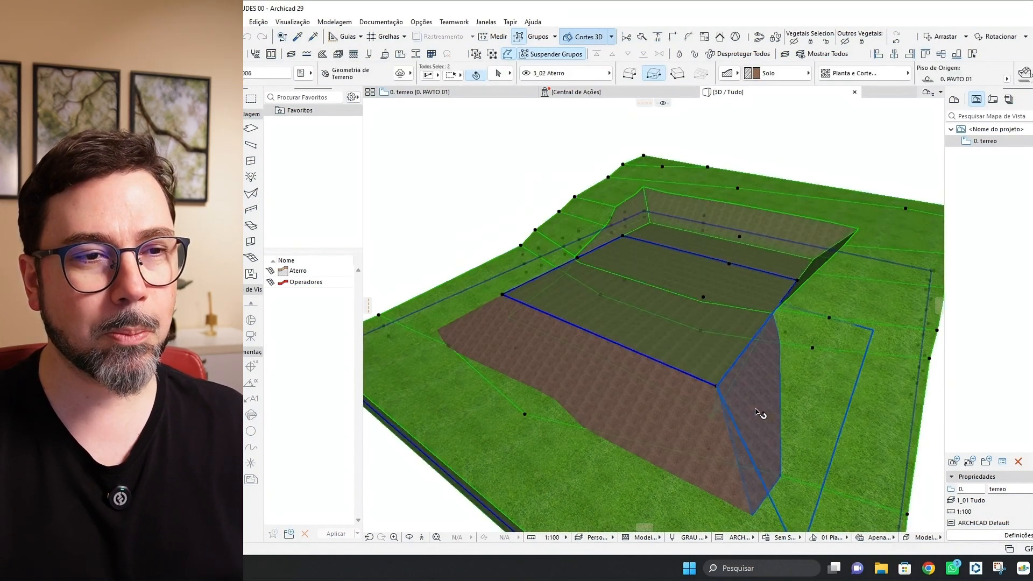
shift+click(762, 414)
shift+click(629, 379)
shift+middle_drag(631, 380, 611, 385)
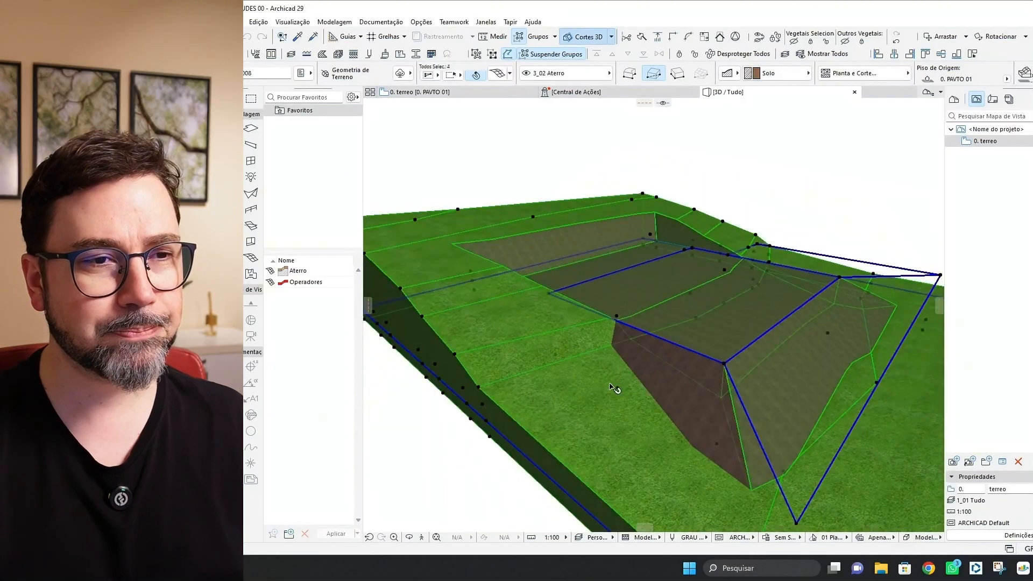
shift+click(698, 394)
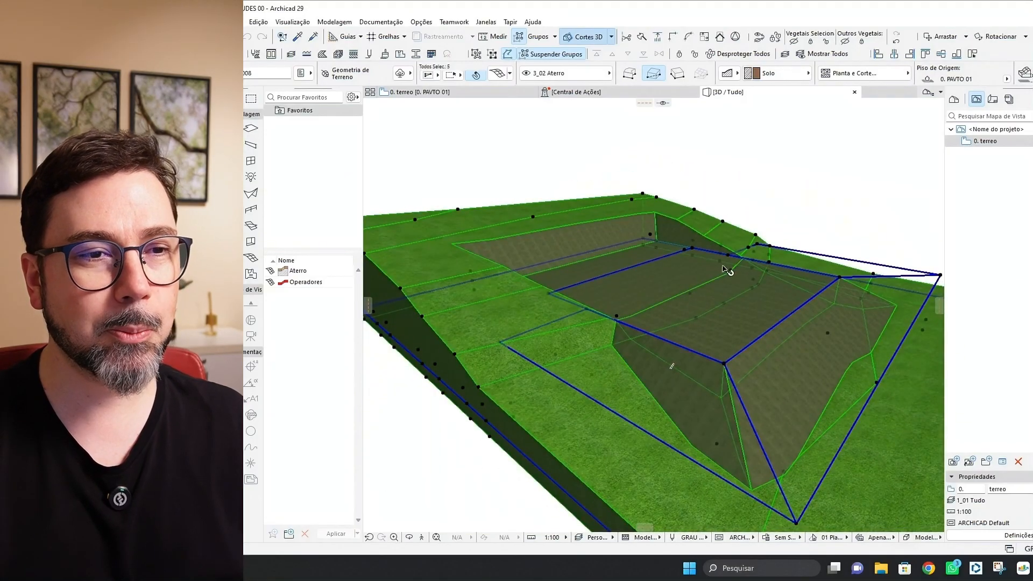
mouse_move(815, 339)
shift+middle_down()
mouse_move(721, 316)
mouse_move(645, 323)
mouse_move(804, 335)
shift+middle_up()
right_click(795, 363)
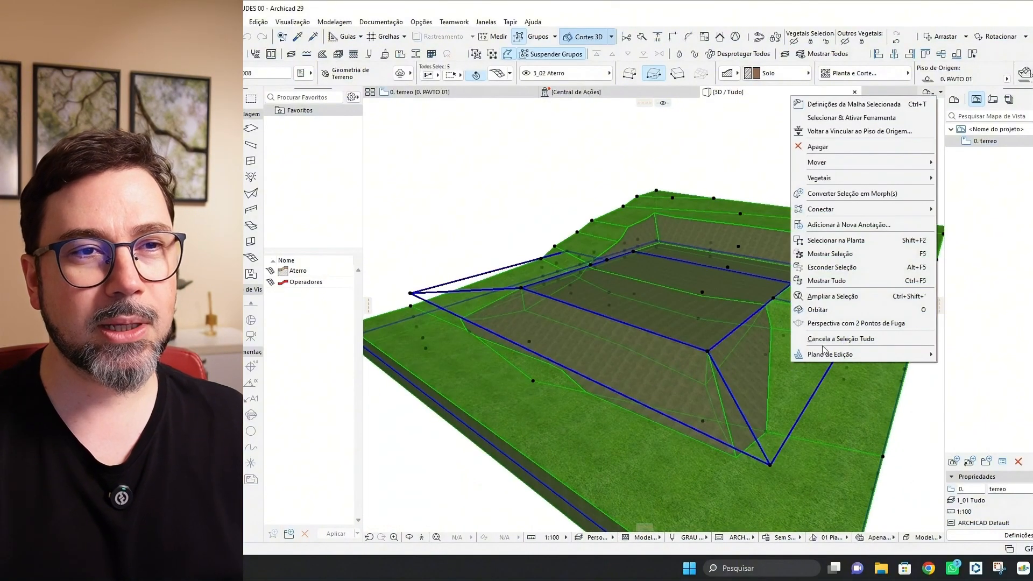
click(847, 194)
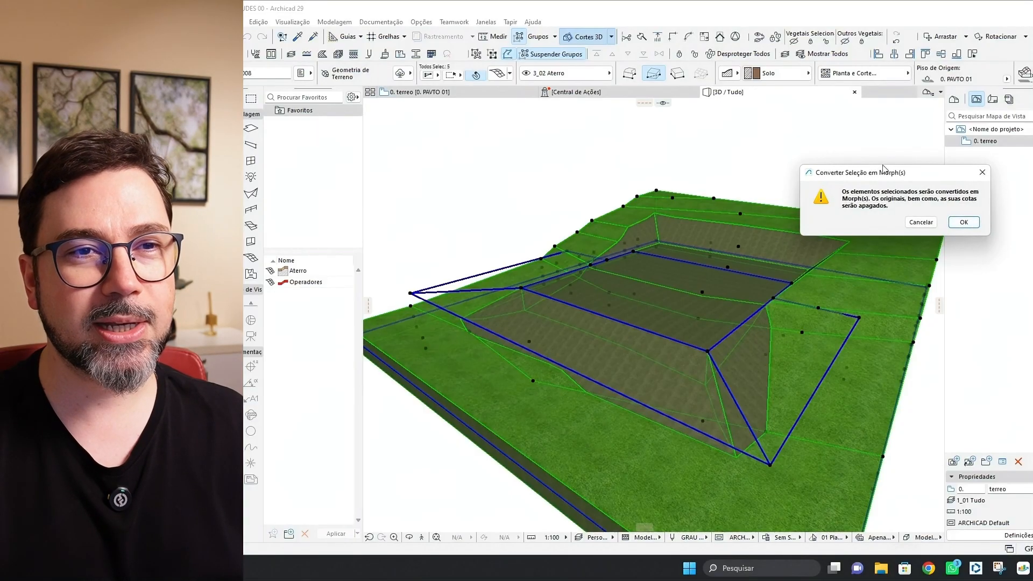
drag(904, 171, 759, 146)
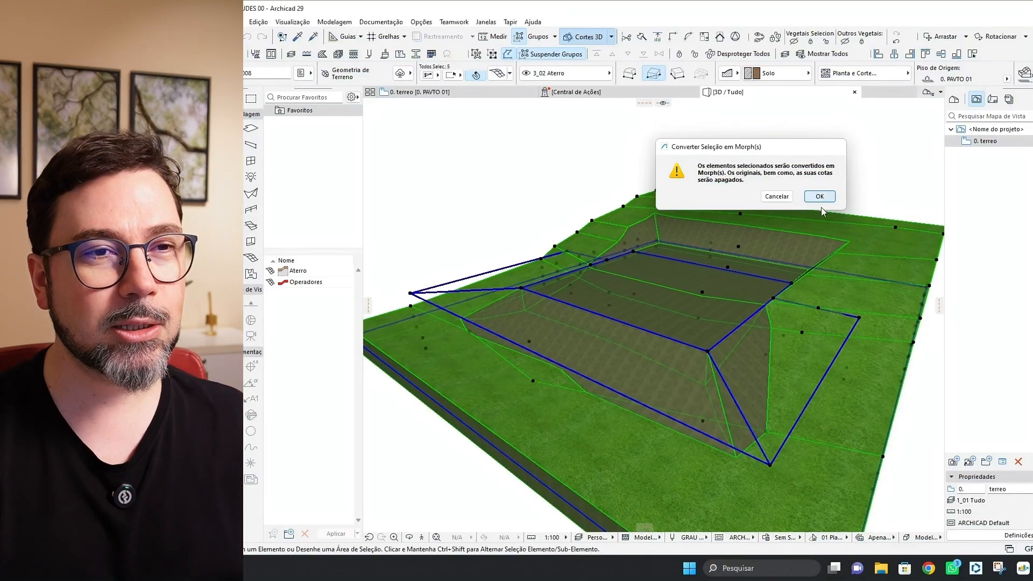
click(820, 196)
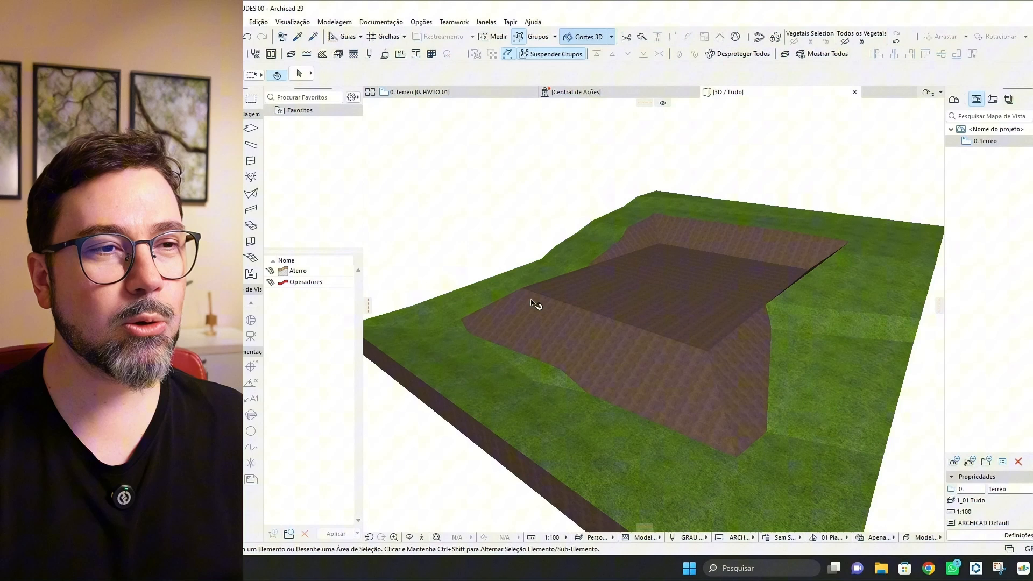
- Select the converted terrain in 3D to check it, and inspect its cut outline in the floor plan
click(700, 373)
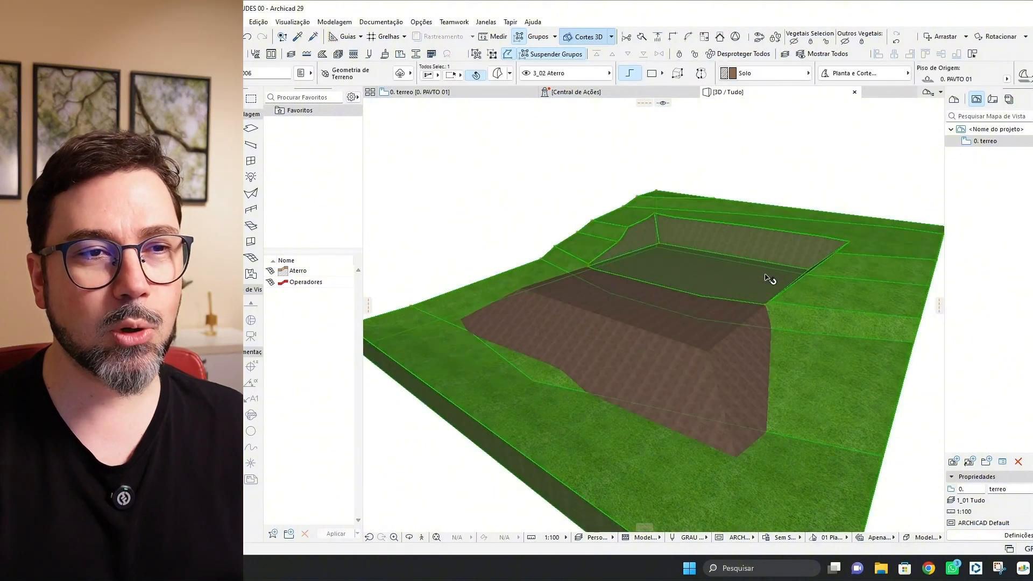
key(Escape)
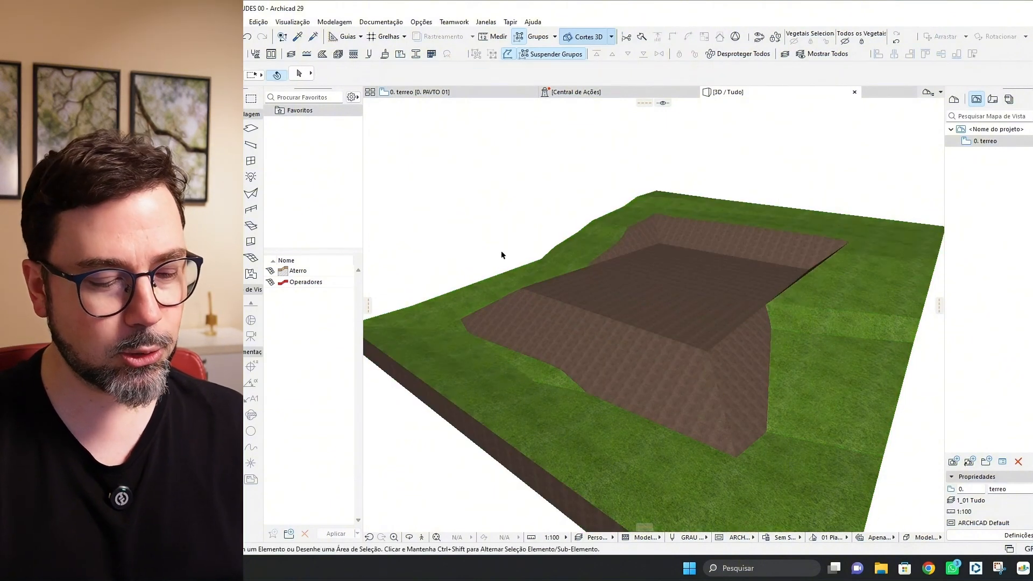
key(F2)
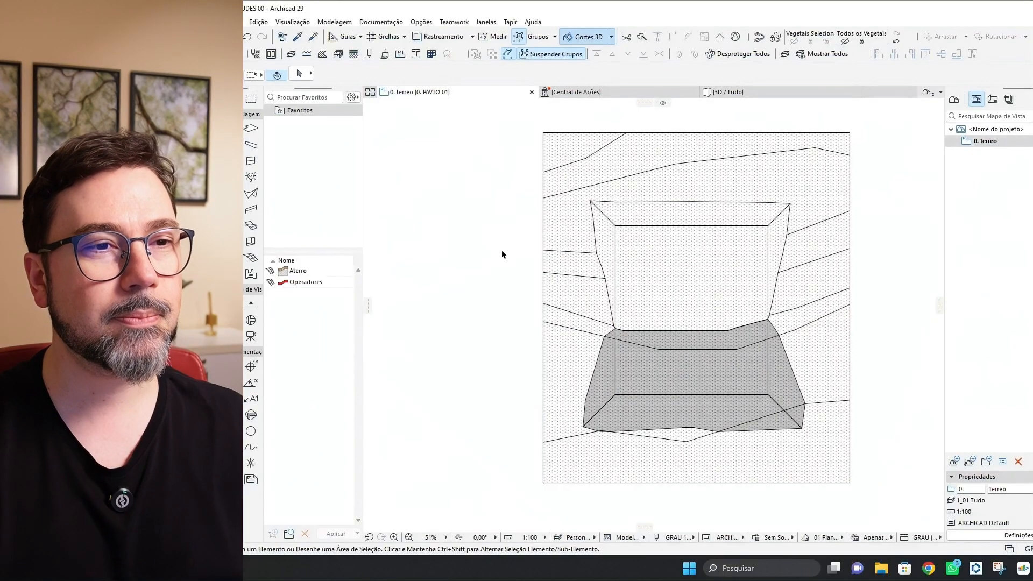
scroll(602, 266, up, 2)
middle_drag(730, 247, 699, 250)
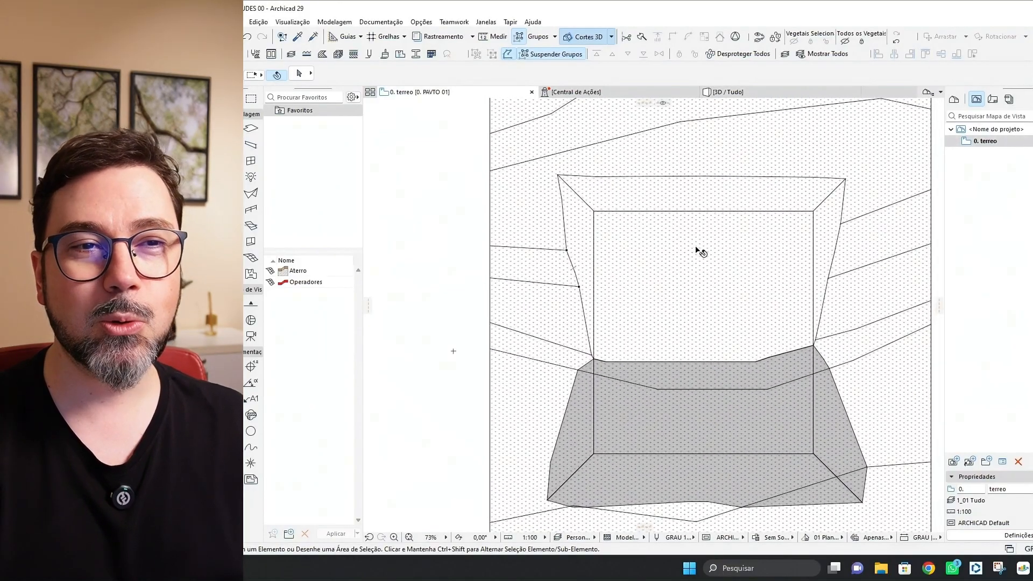
click(699, 251)
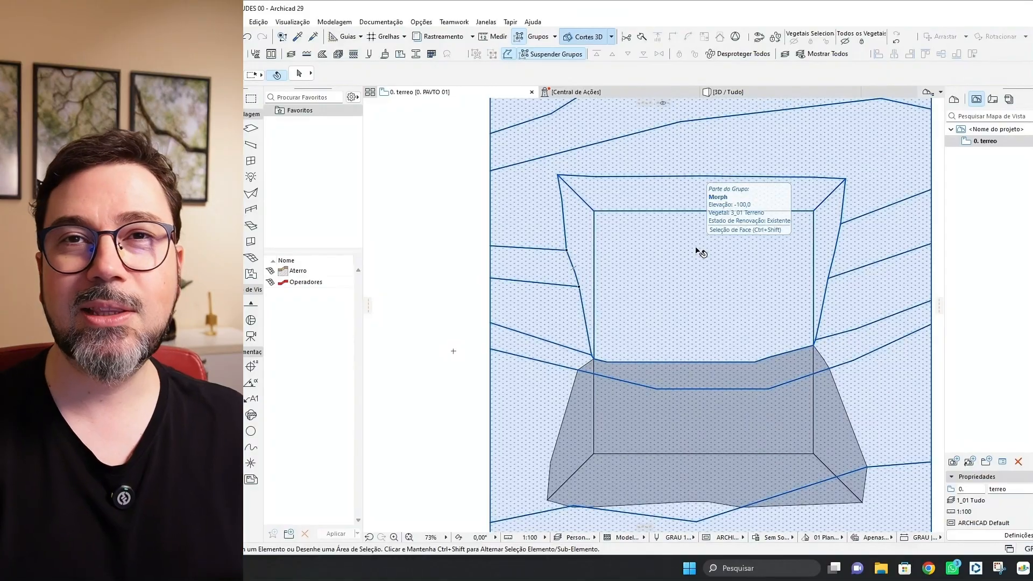
key(Escape)
scroll(581, 252, down, 2)
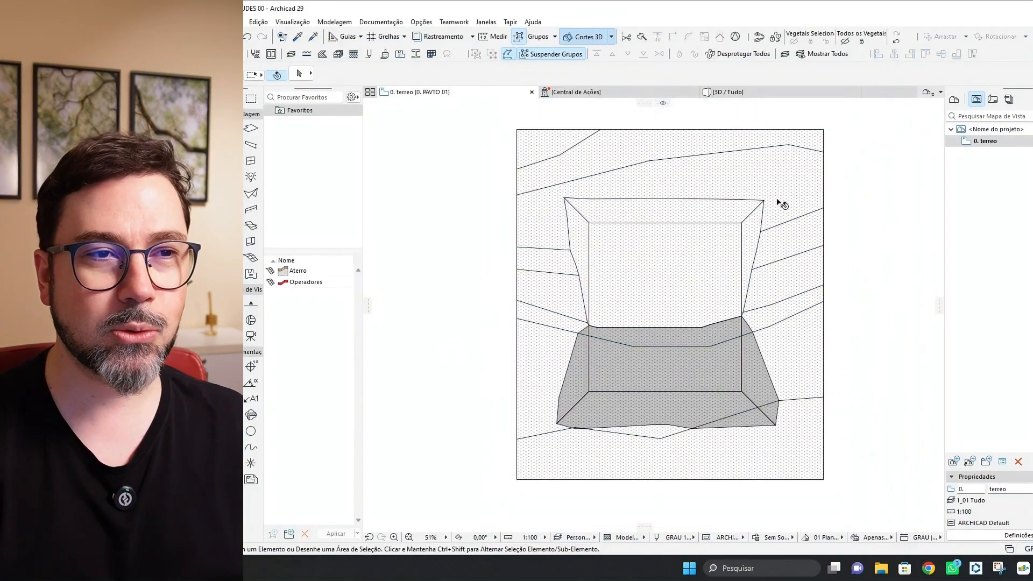
- Examine the fill boundaries and terrain contour lines up close in the plan, select the terrain morph, and return to the 3D view
scroll(656, 381, up, 1)
scroll(717, 235, up, 1)
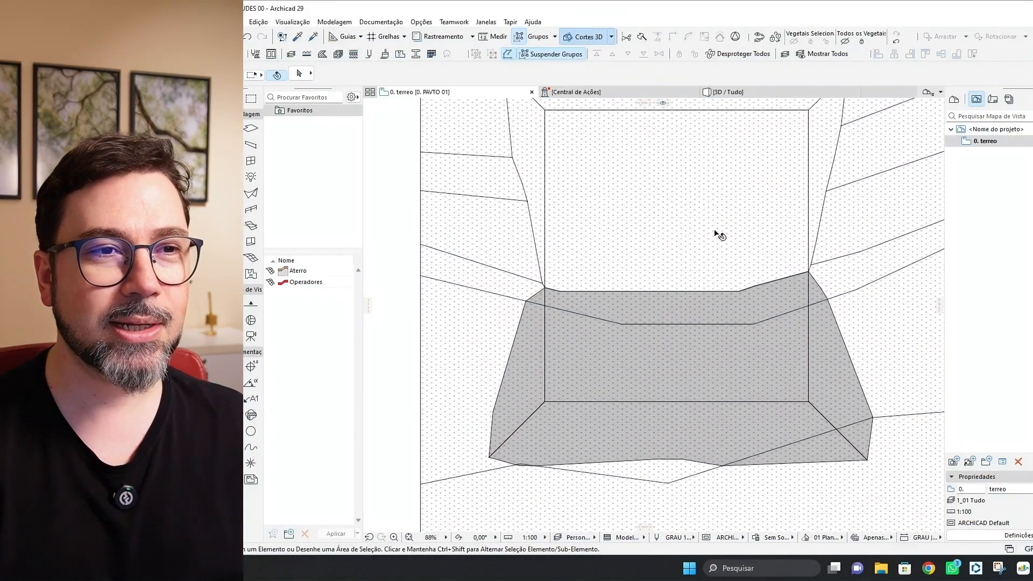
scroll(770, 348, up, 1)
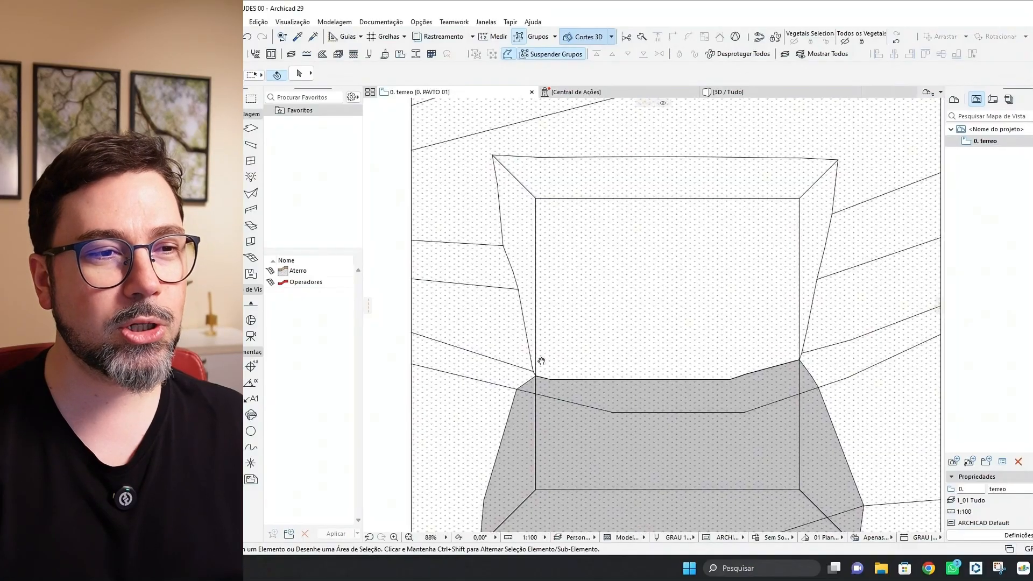
drag(569, 402, 649, 324)
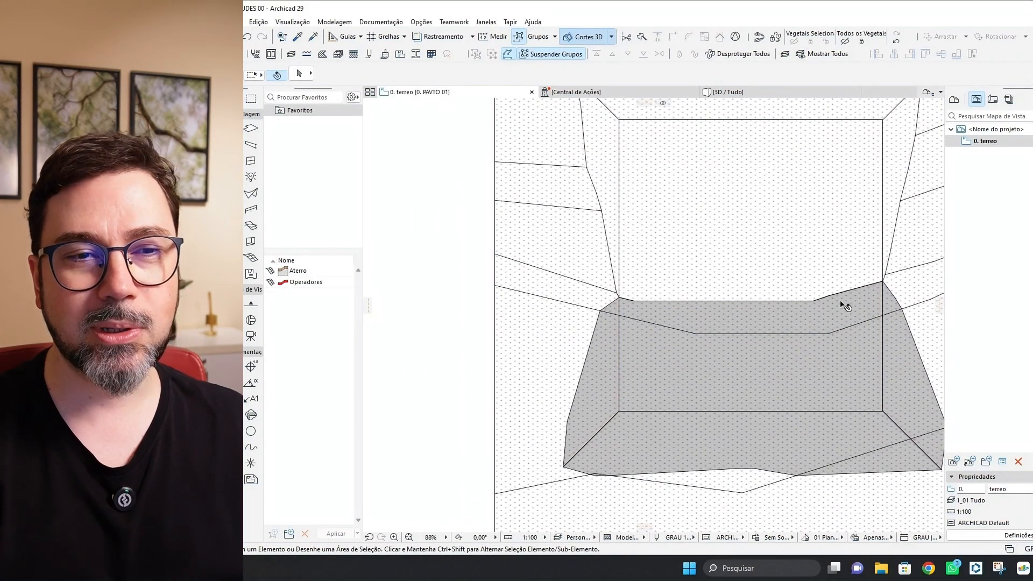
scroll(842, 305, down, 2)
drag(801, 337, 779, 355)
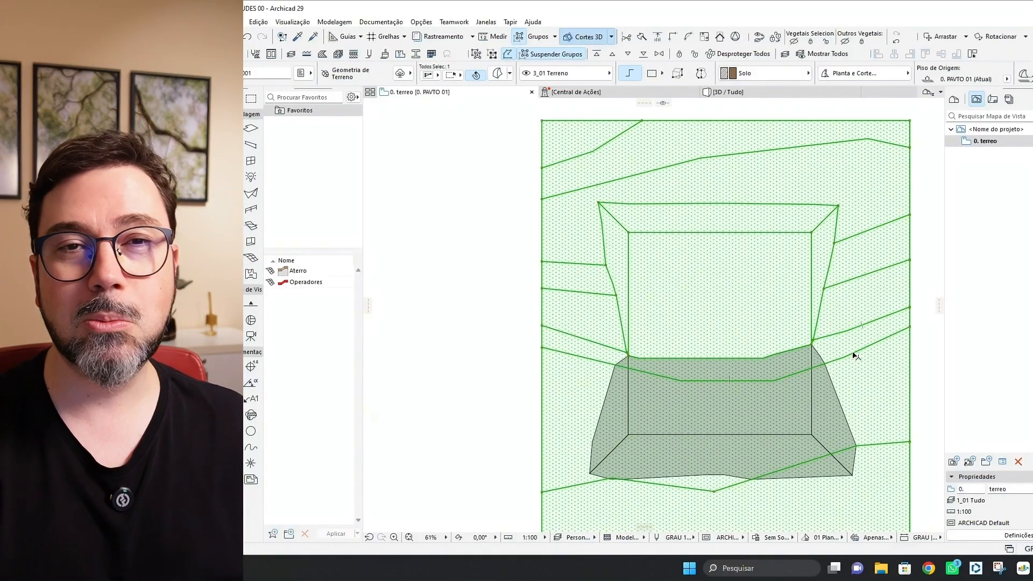
key(F3)
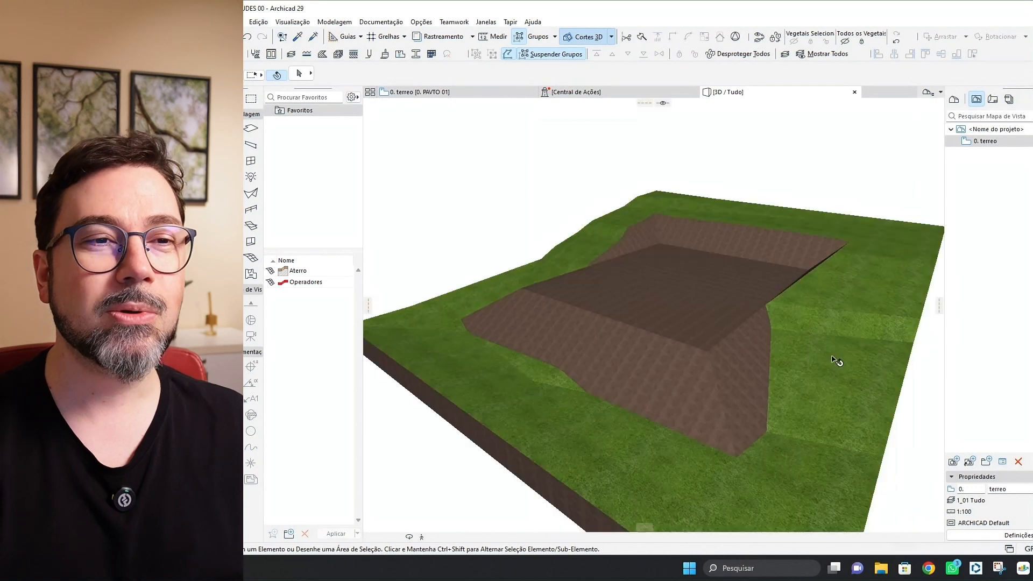
- Undo the conversion of the terrain and fill meshes to morphs, and clear the selection
click(818, 378)
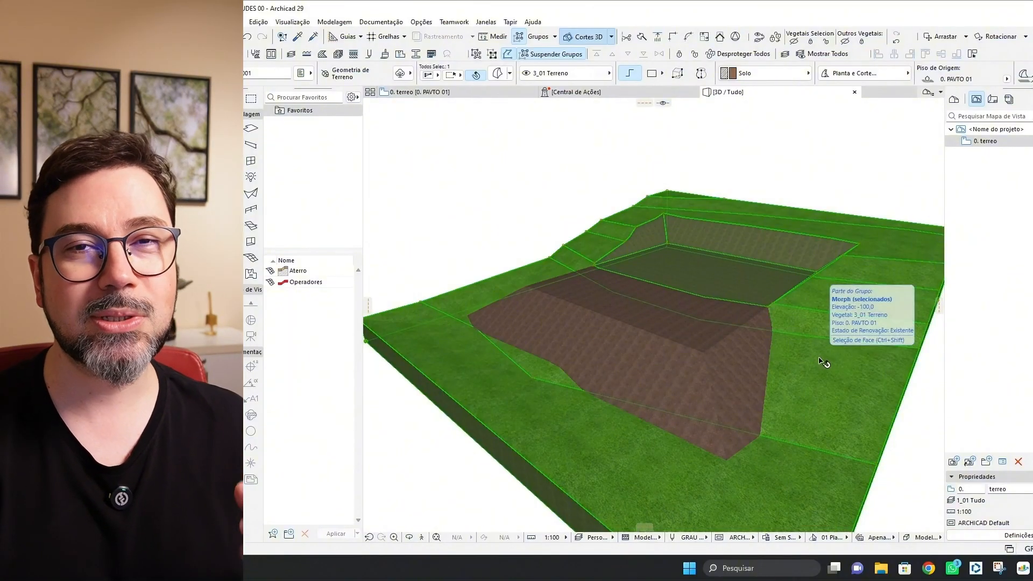
middle_drag(837, 355, 805, 346)
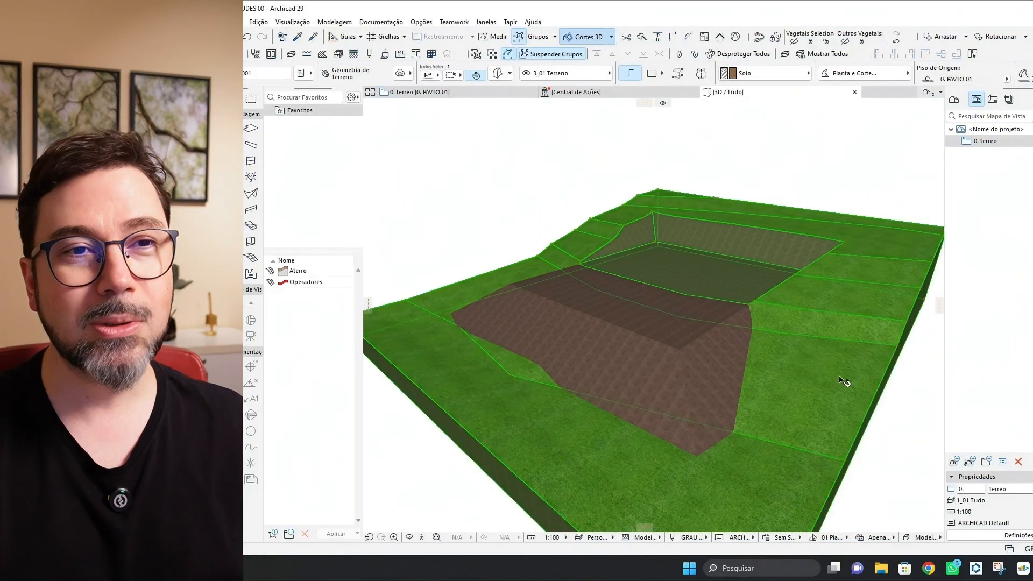
scroll(861, 371, down, 1)
key(ctrl+z)
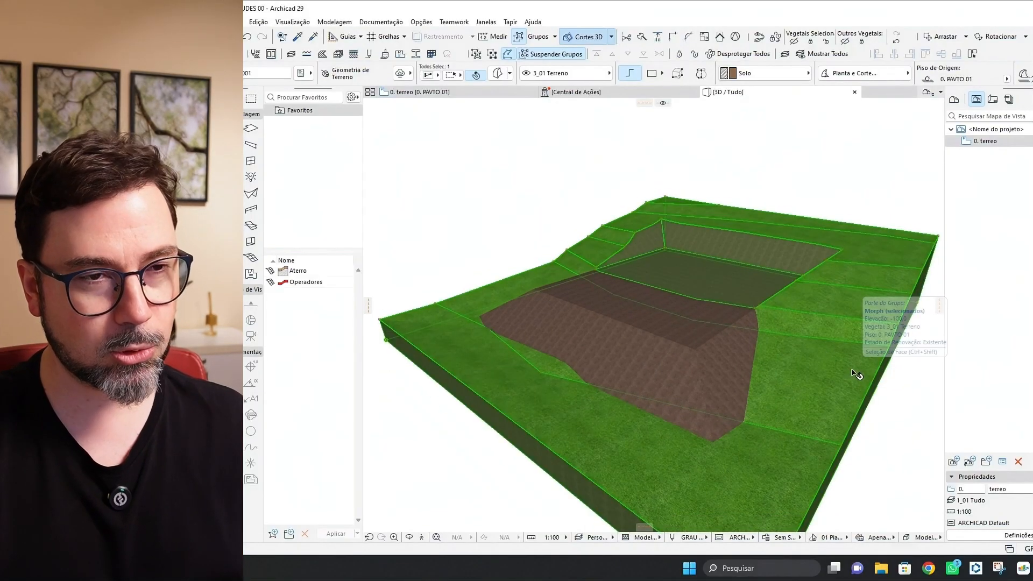
key(ctrl+shift+z)
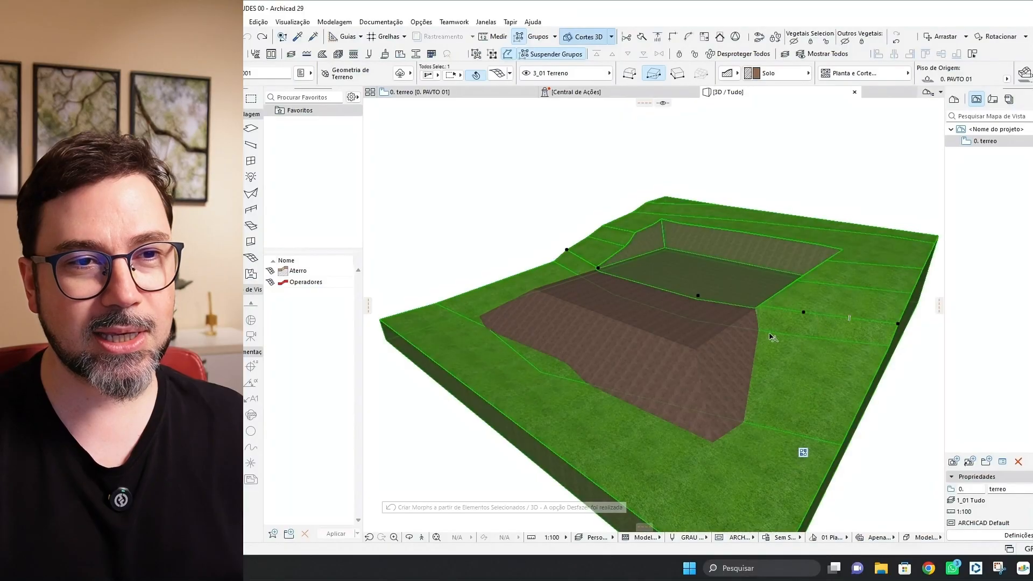
click(692, 329)
key(Escape)
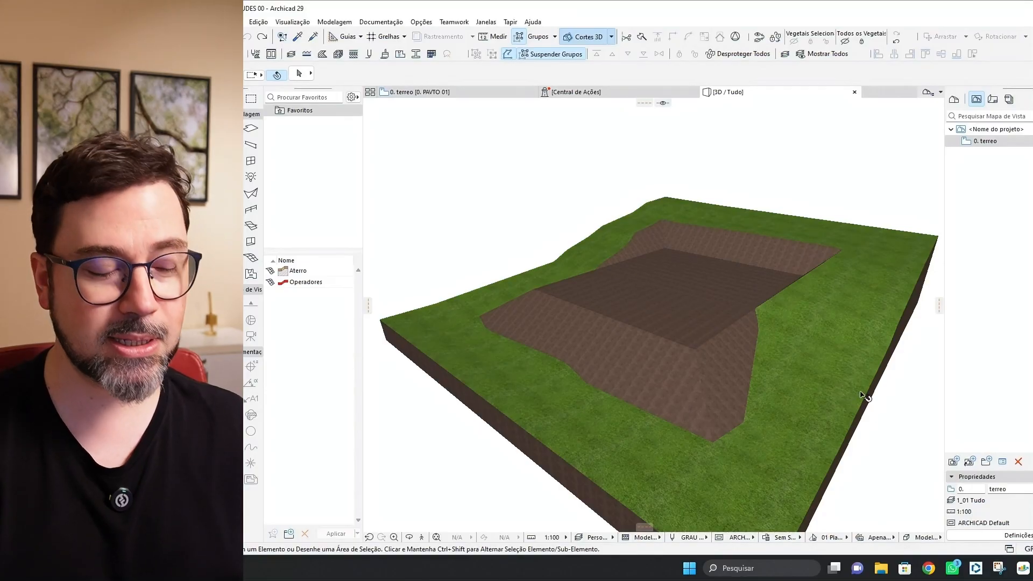
- Return to the floor plan and create a 3D document named Taludes from the 0. terreo view, leaving the reference ID blank
key(F2)
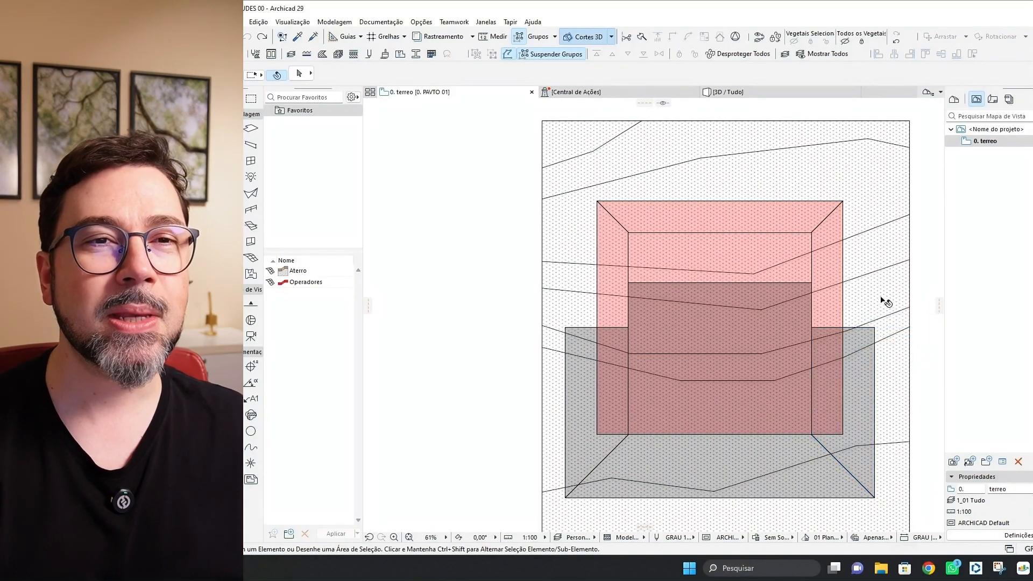
middle_drag(907, 307, 842, 298)
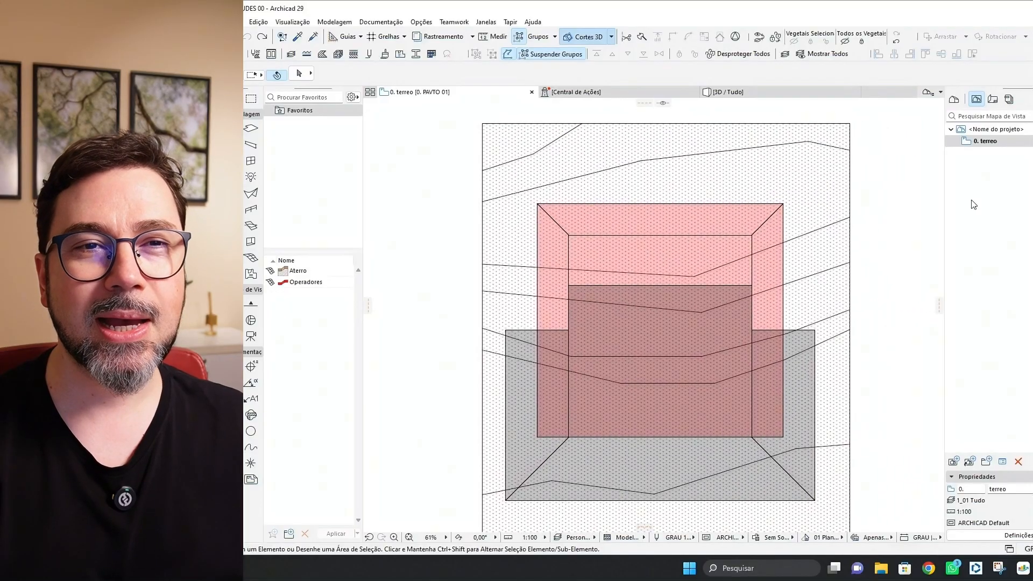
right_click(998, 146)
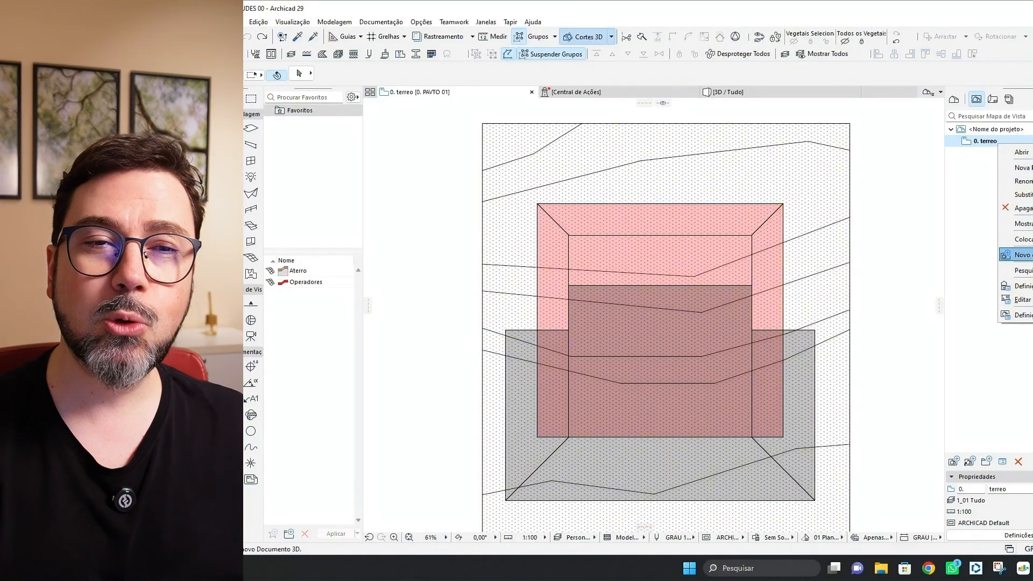
click(1019, 255)
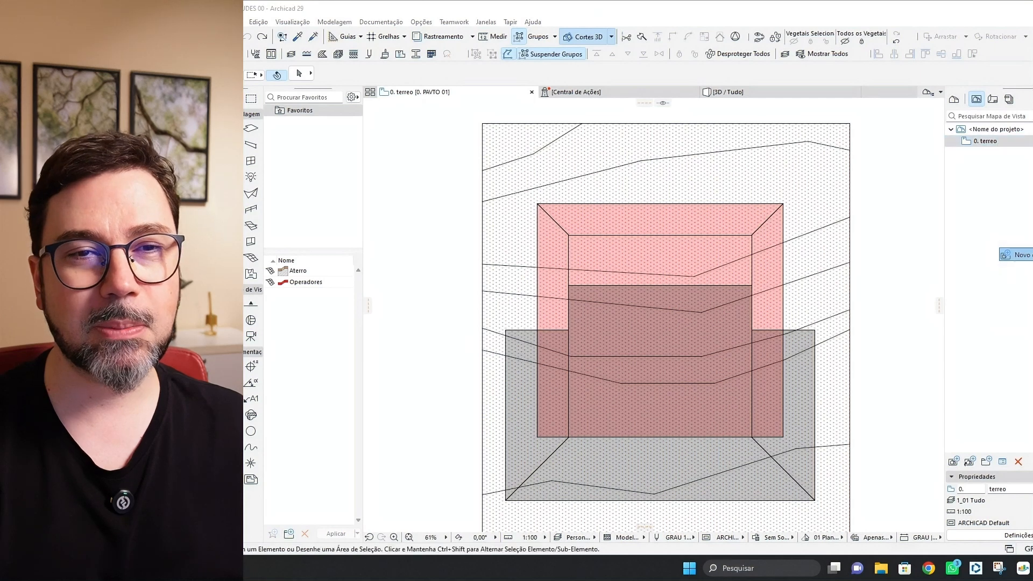
key(BackSpace)
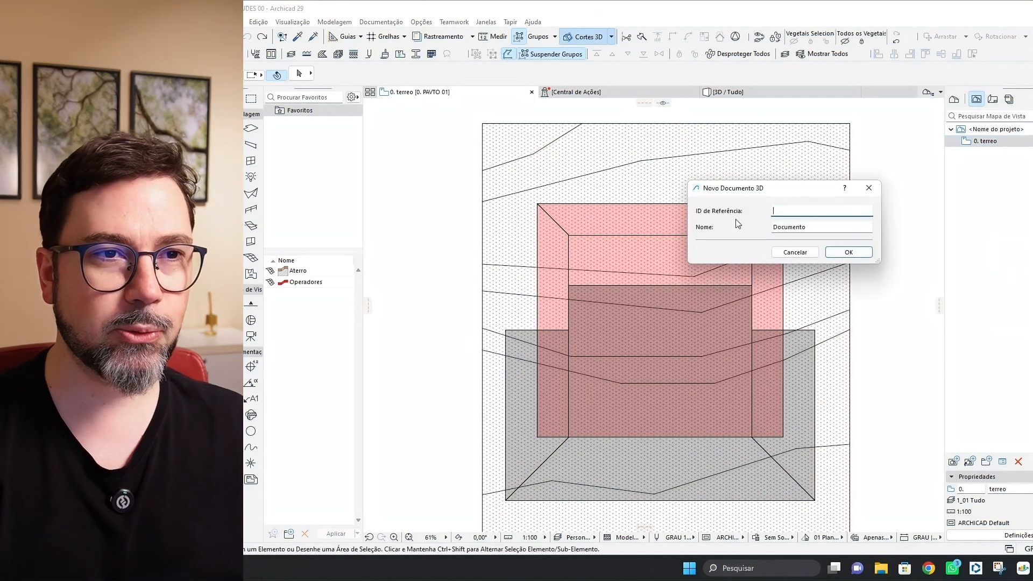
key(Tab)
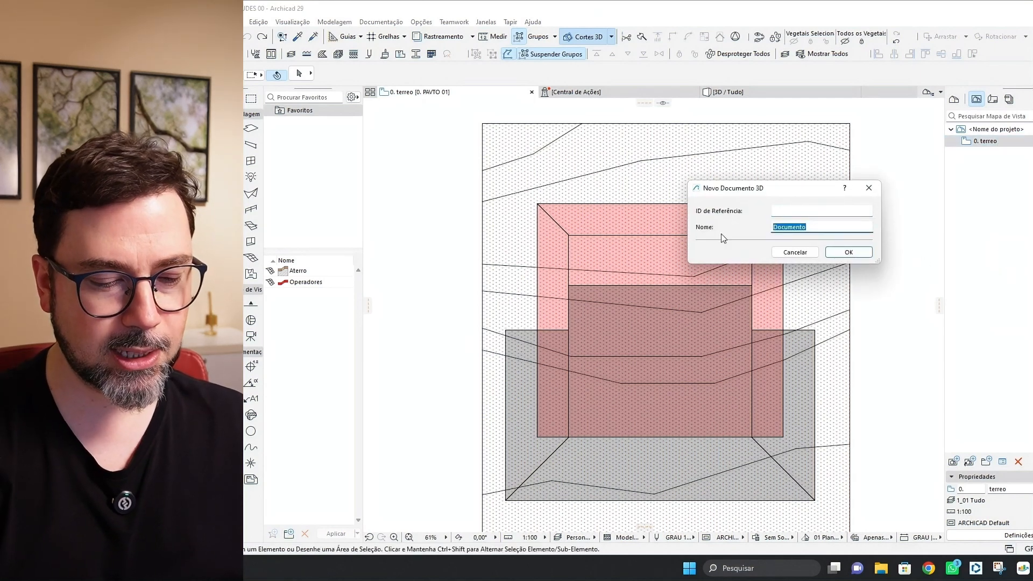
text(t)
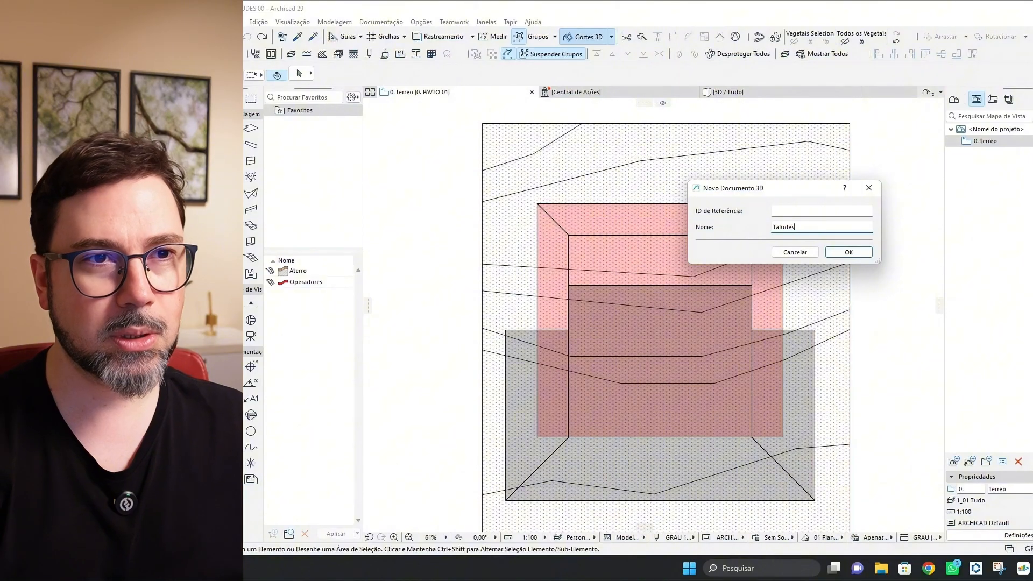
click(837, 251)
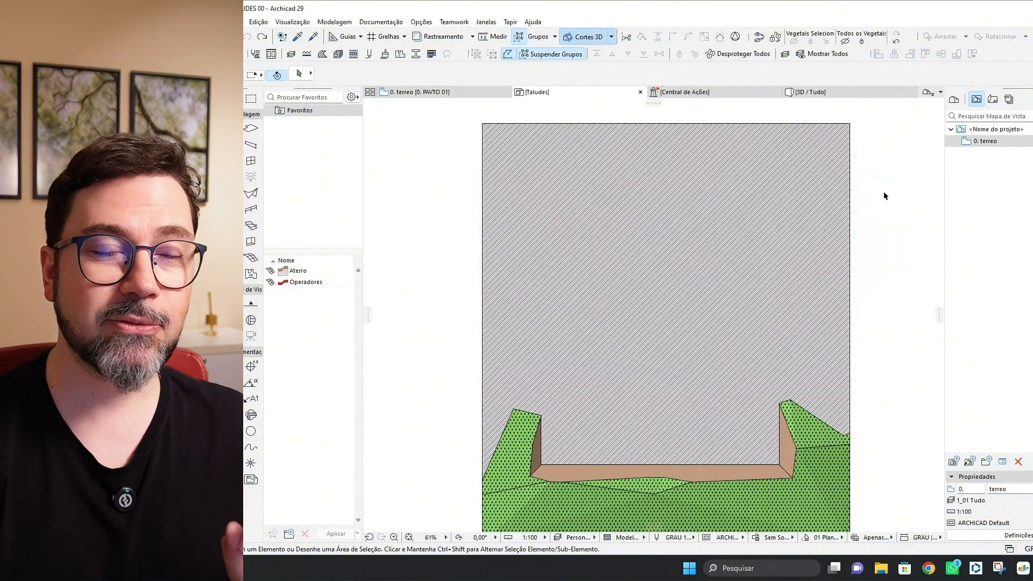
- Locate the Taludes document under Documentos 3D in the project map and examine its sectioned terrain
scroll(890, 203, down, 2)
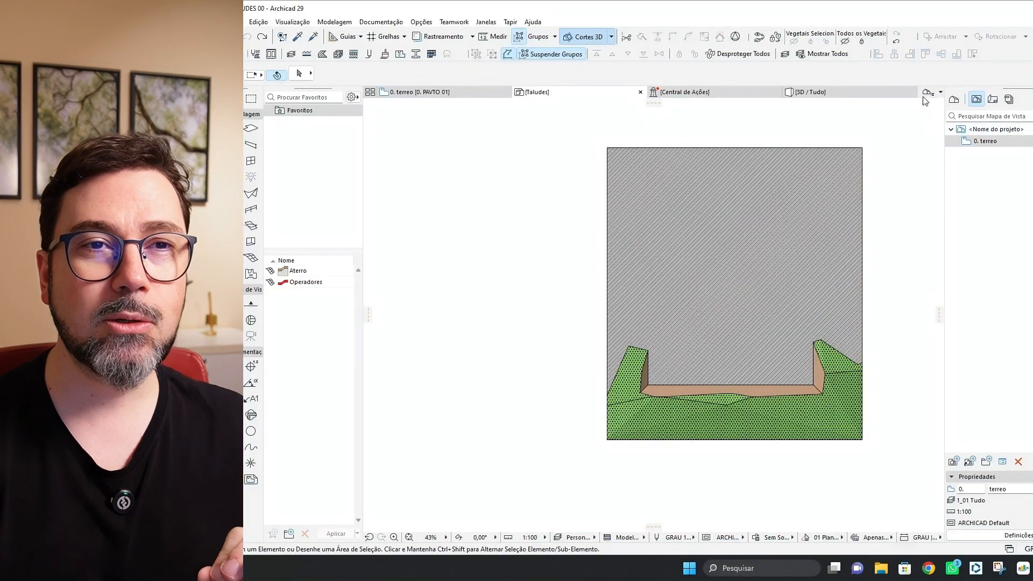
click(955, 101)
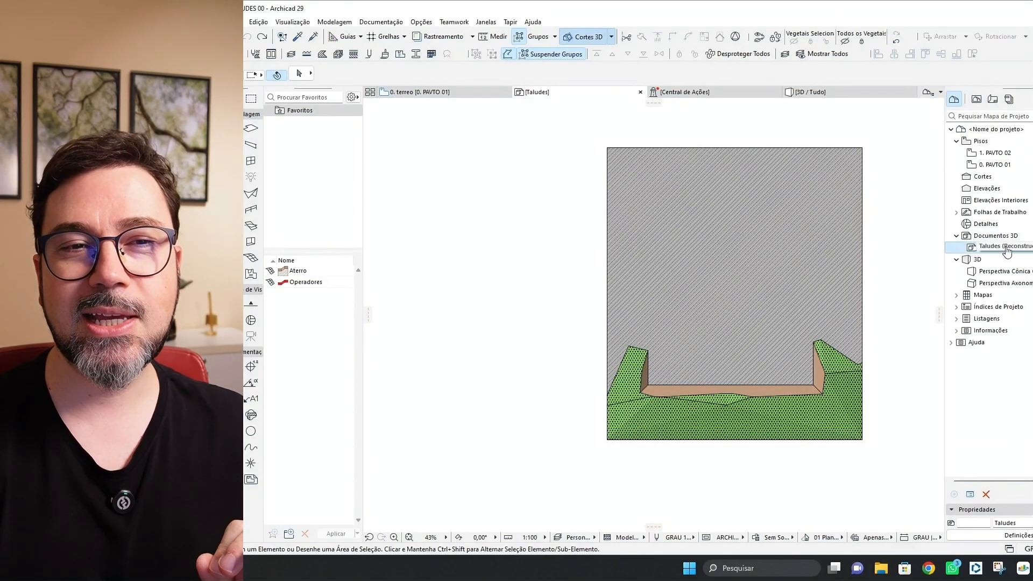
click(1024, 256)
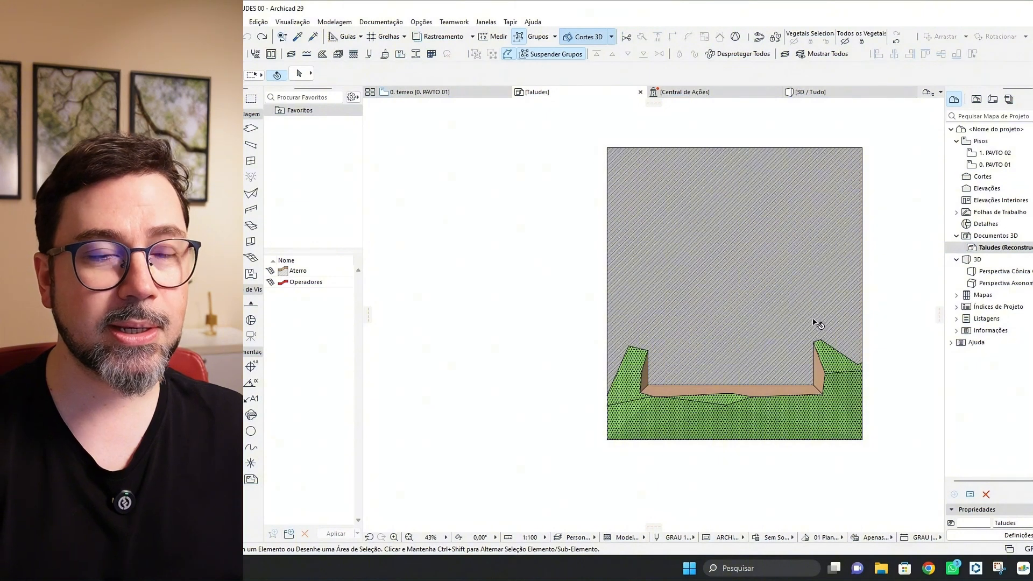
scroll(814, 322, up, 1)
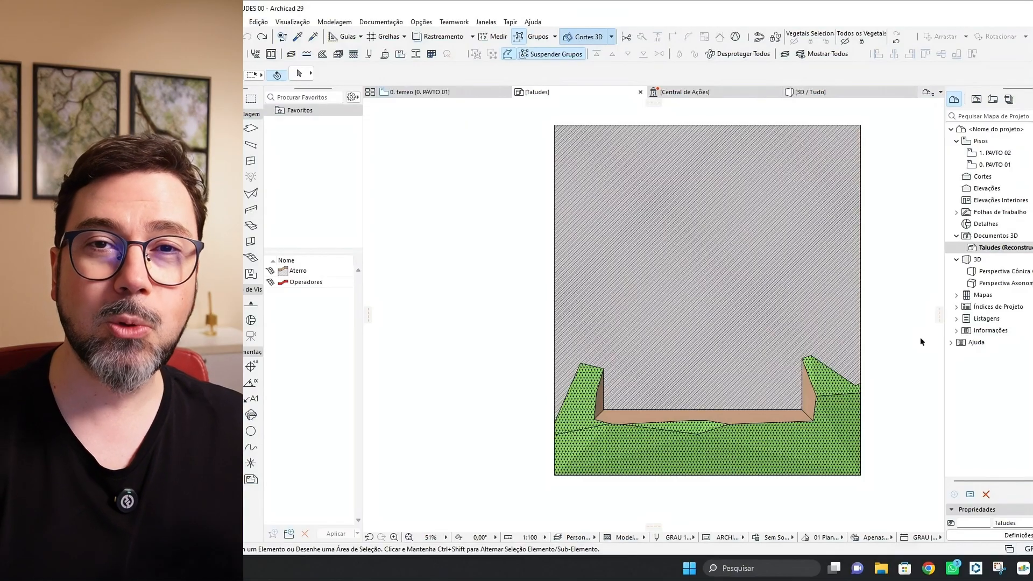
- Set the cut plane height of the Taludes 3D document to 900
right_click(887, 272)
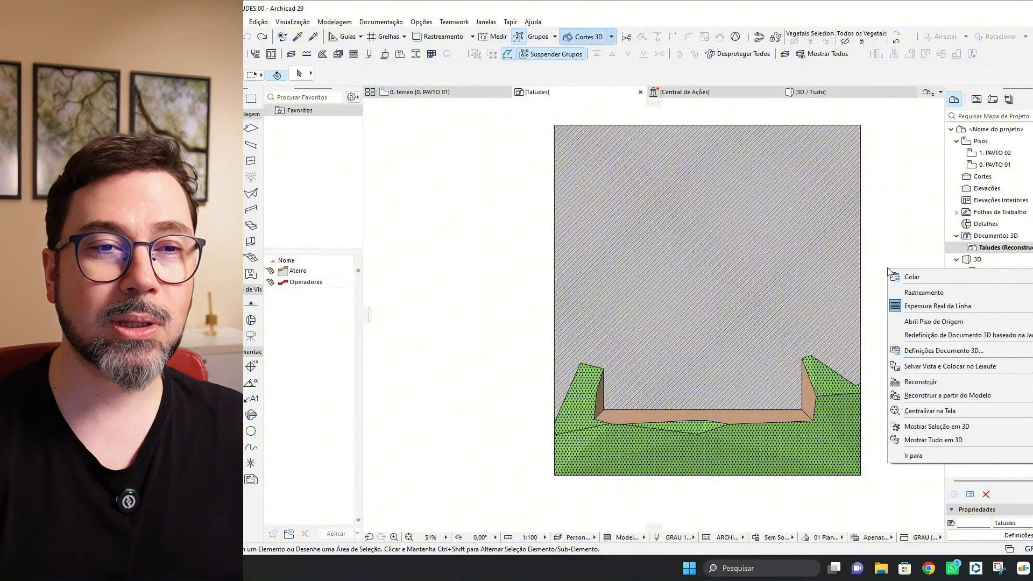
click(920, 351)
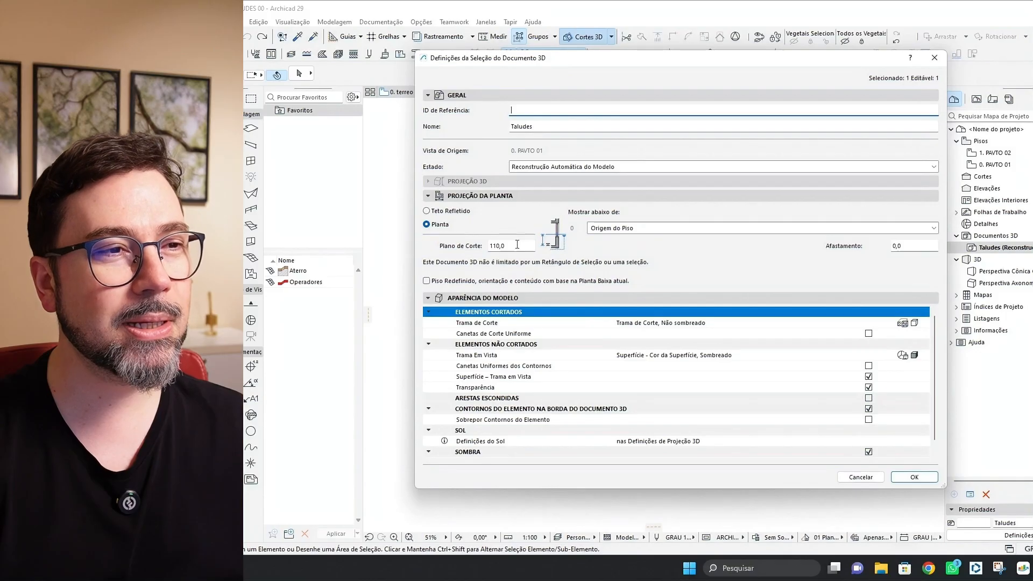
click(515, 244)
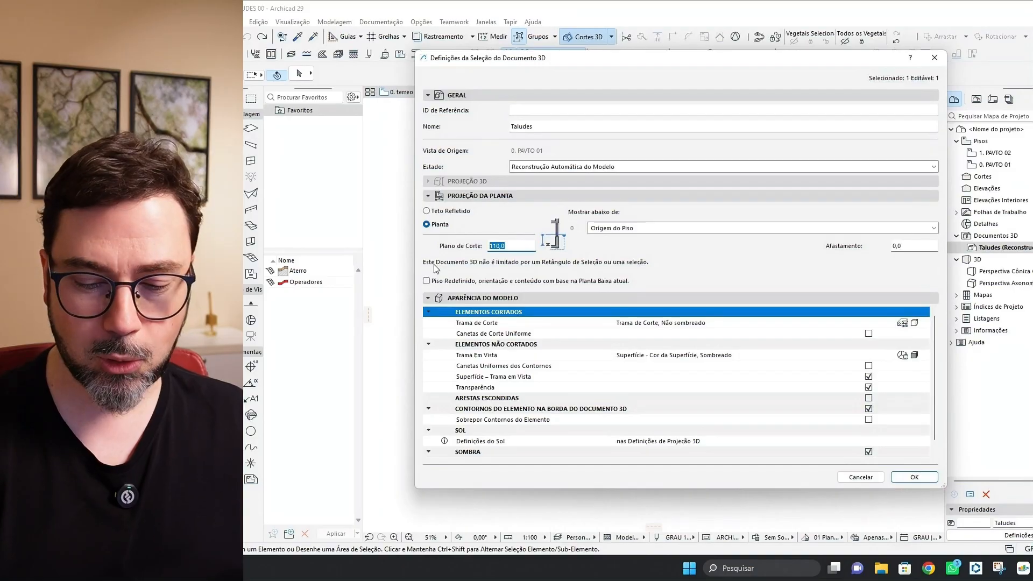
text(90)
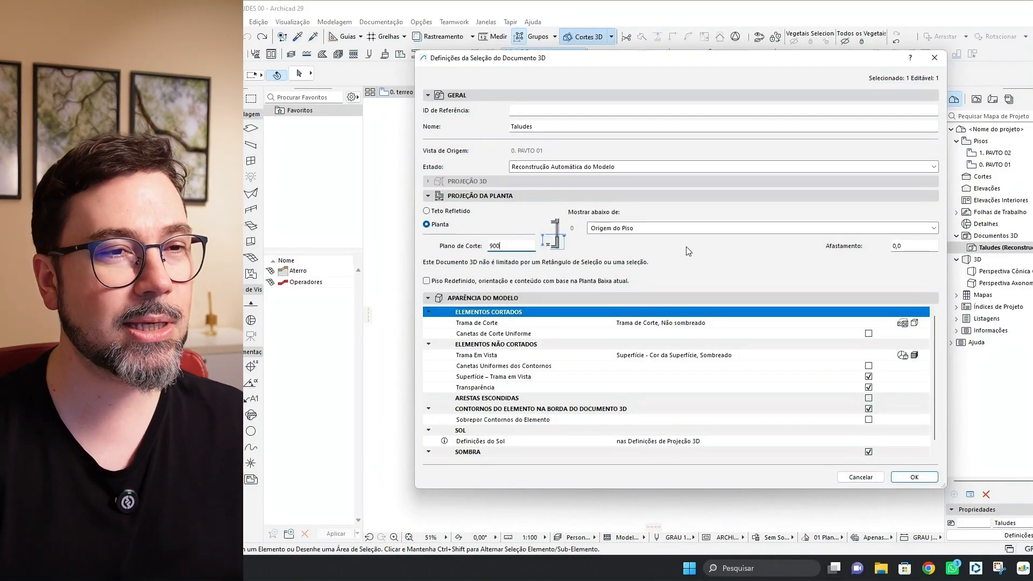
key(Tab)
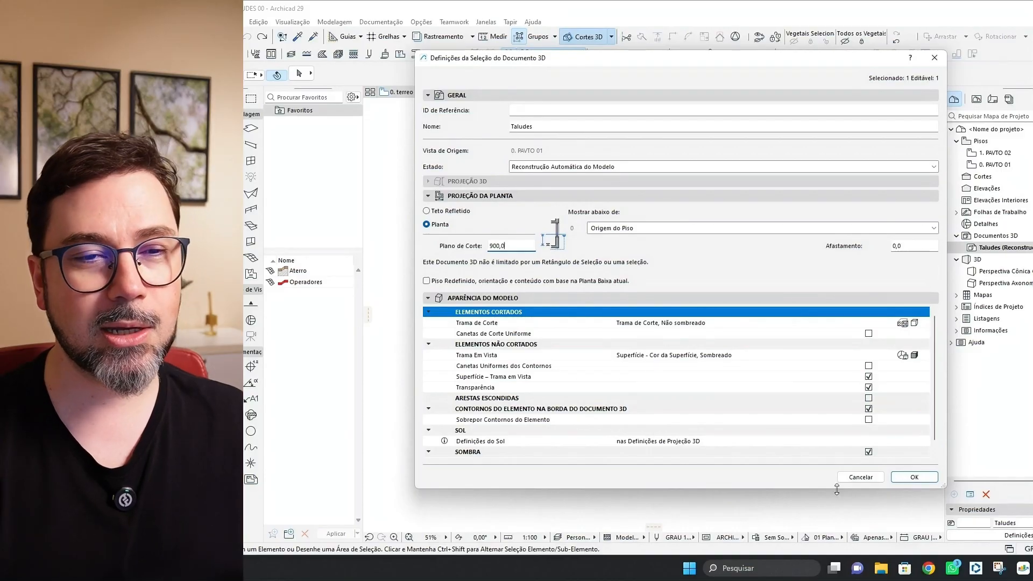
click(914, 477)
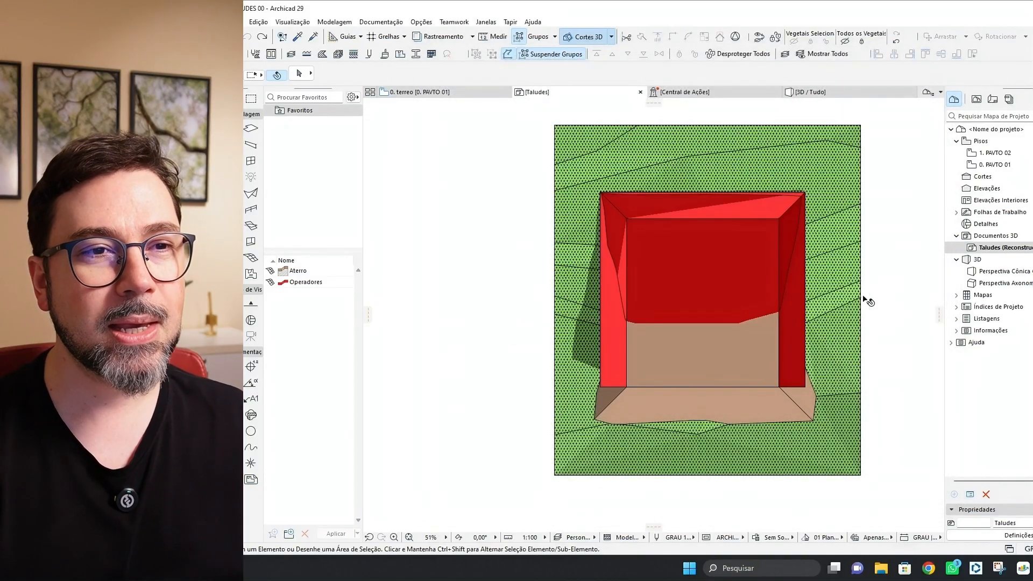
- Select a red operator mesh in the Taludes document and hide its 8_01 Operadores layer
scroll(855, 298, down, 2)
scroll(761, 293, up, 2)
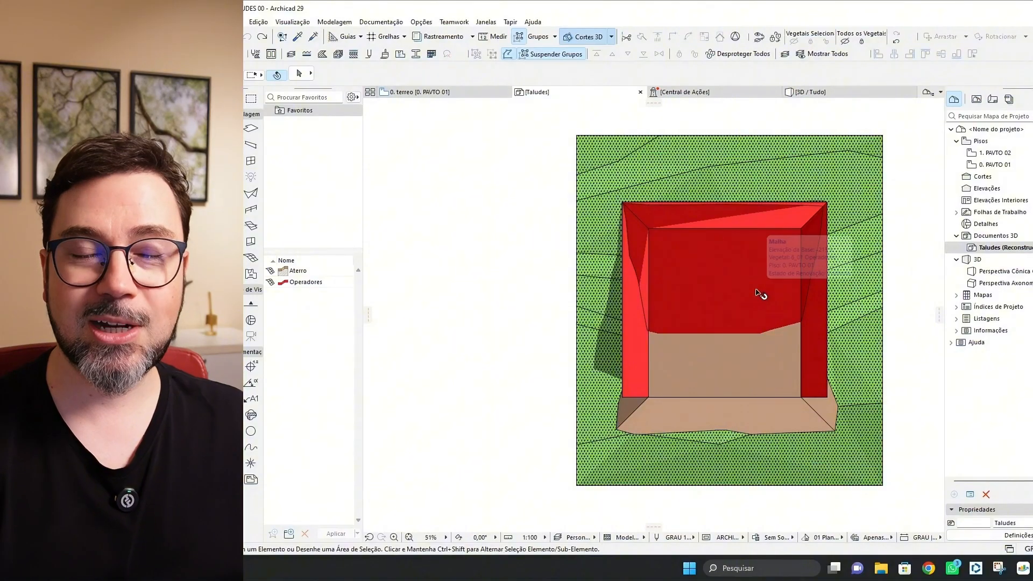
scroll(755, 305, up, 3)
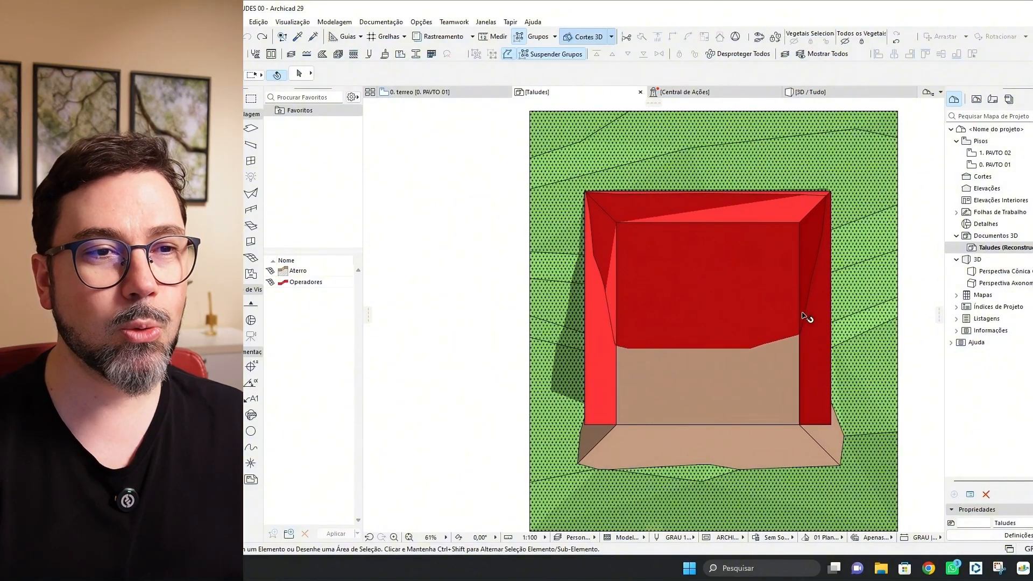
click(819, 318)
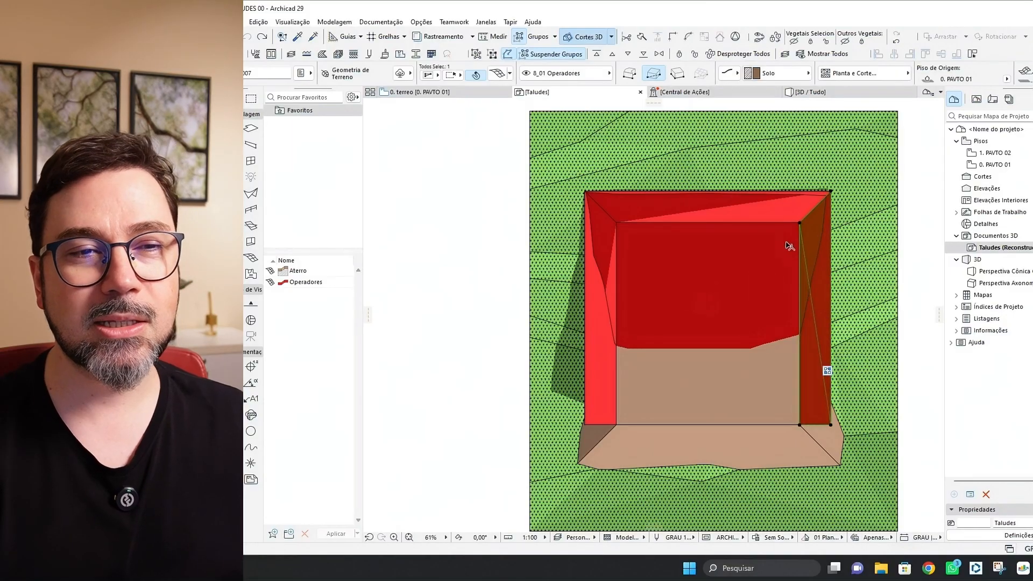
middle_drag(798, 279, 787, 307)
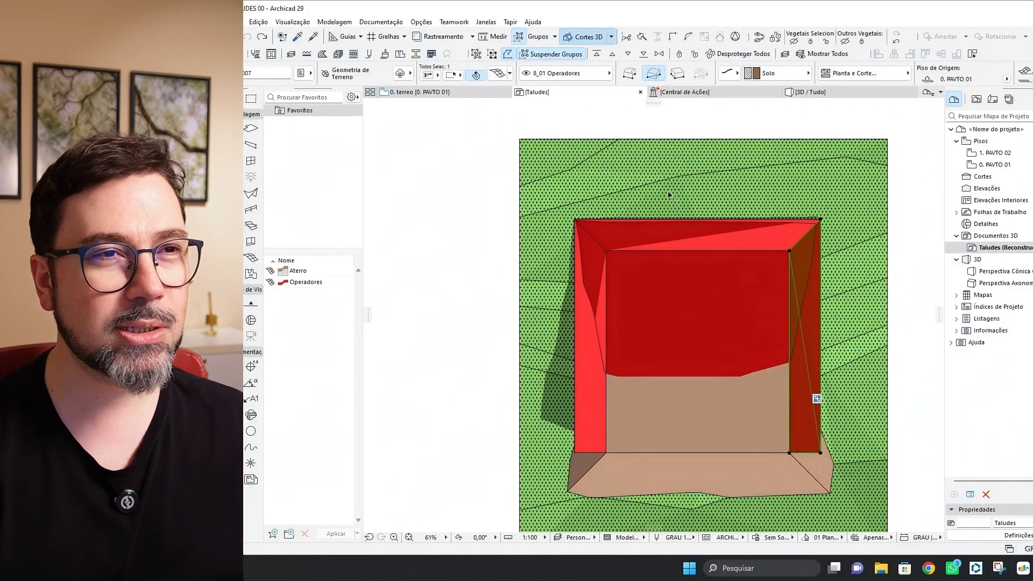
click(795, 42)
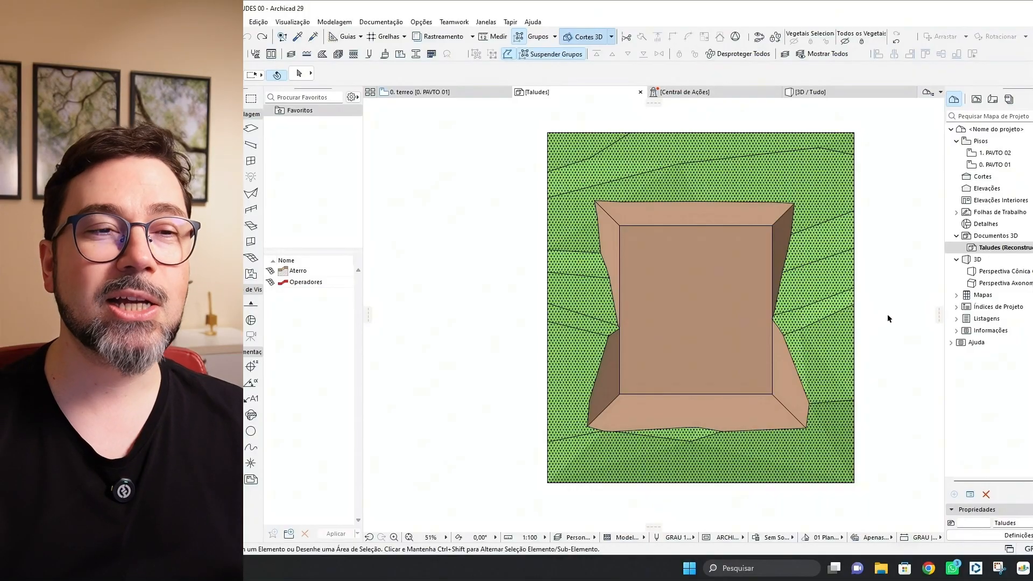
- Select the terrain mesh and an embankment mesh in the Taludes document to check them, and clear the selection
click(822, 273)
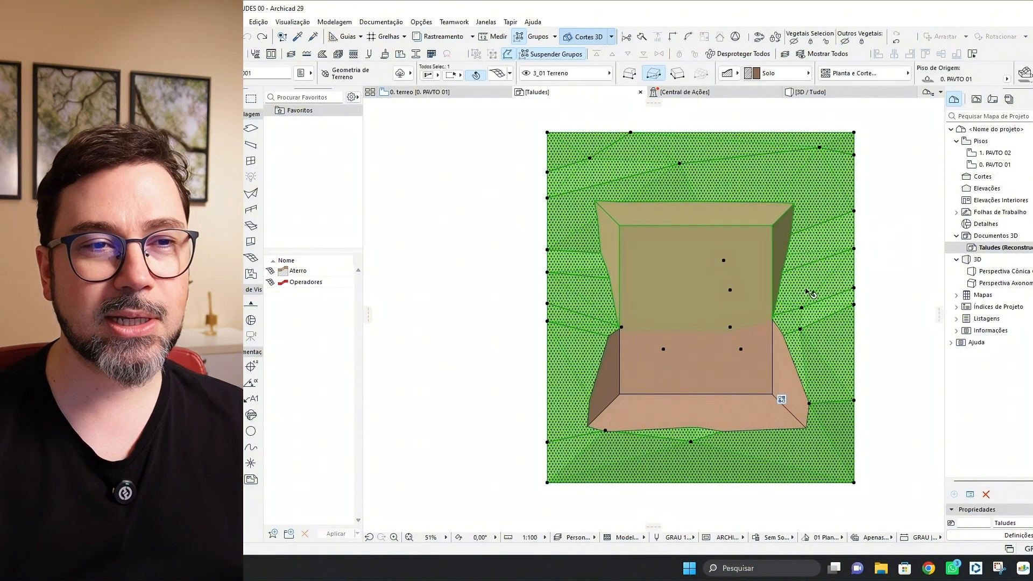
click(777, 379)
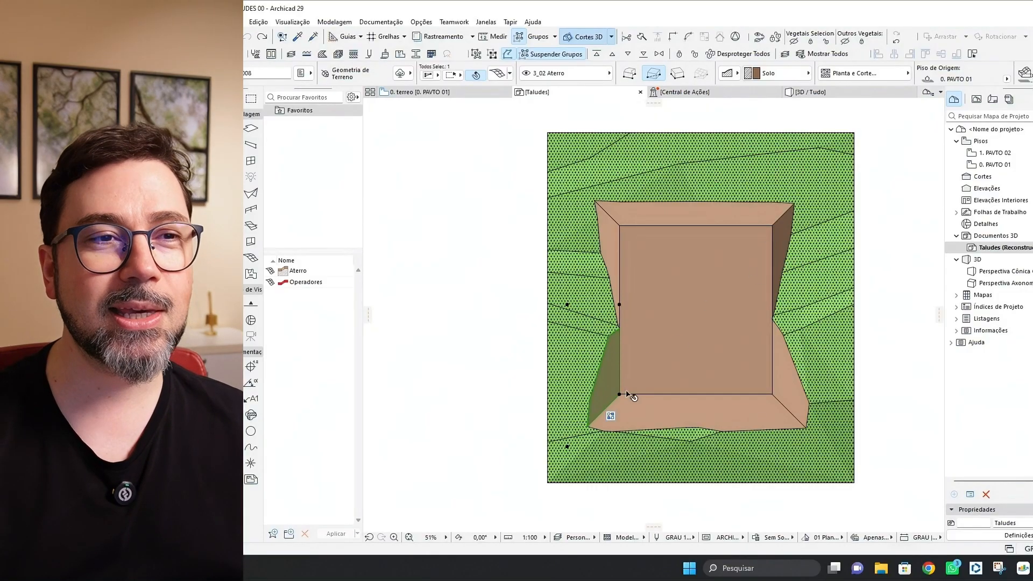
click(895, 289)
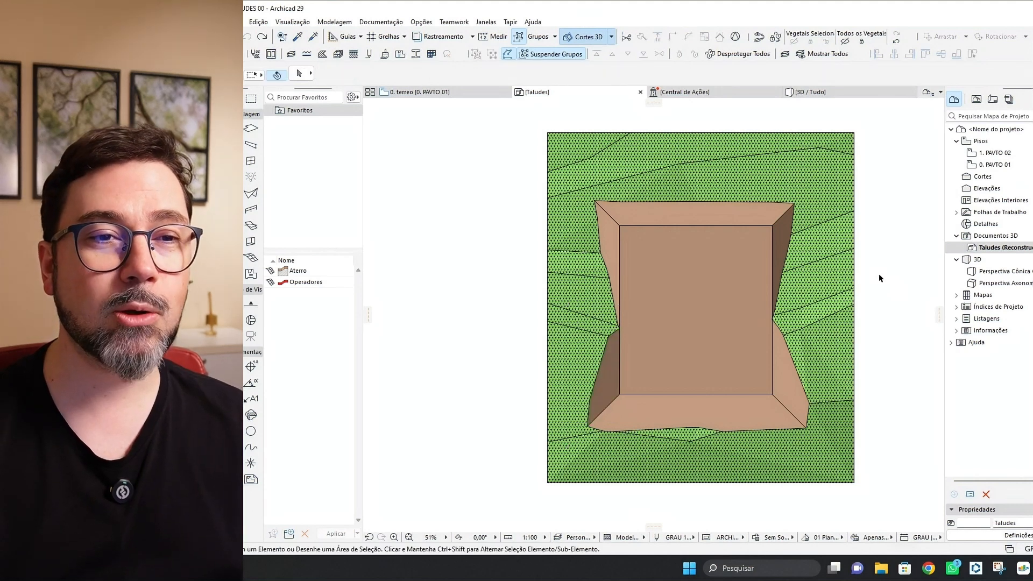
- Set the view fill of uncut elements in the Taludes 3D document to Caneta Uniforme - Não Sombreado
right_click(879, 275)
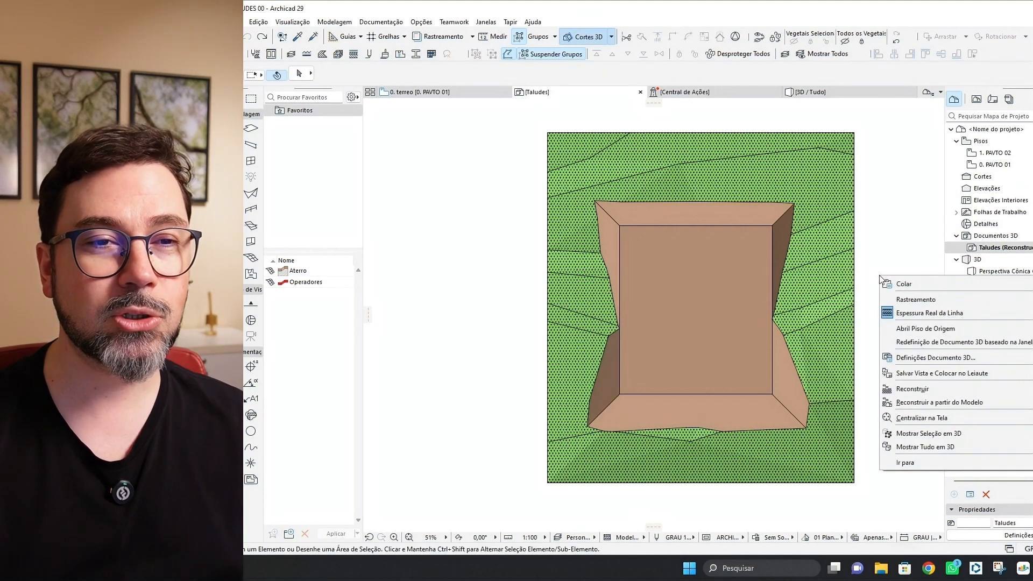
click(903, 357)
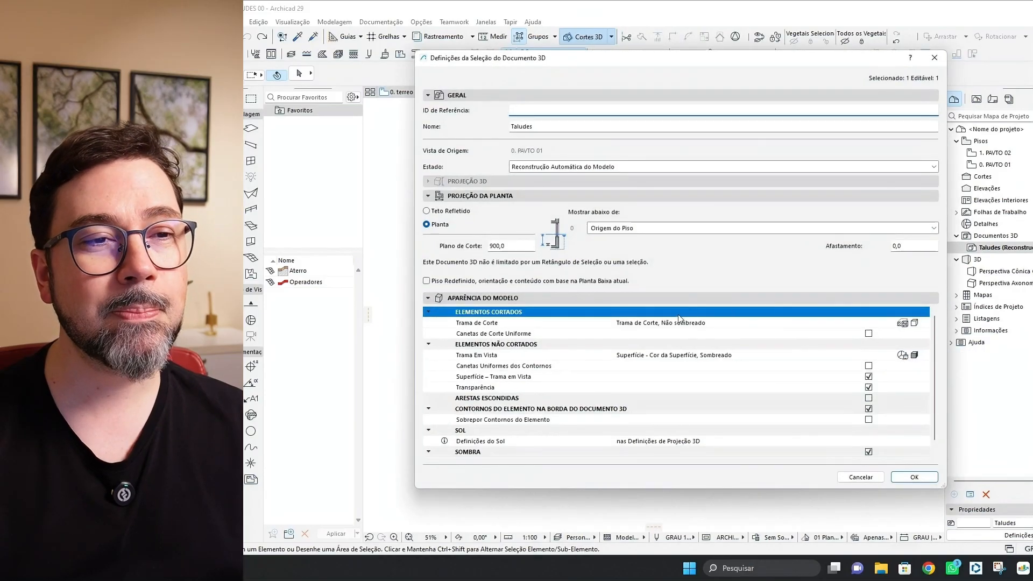
click(914, 355)
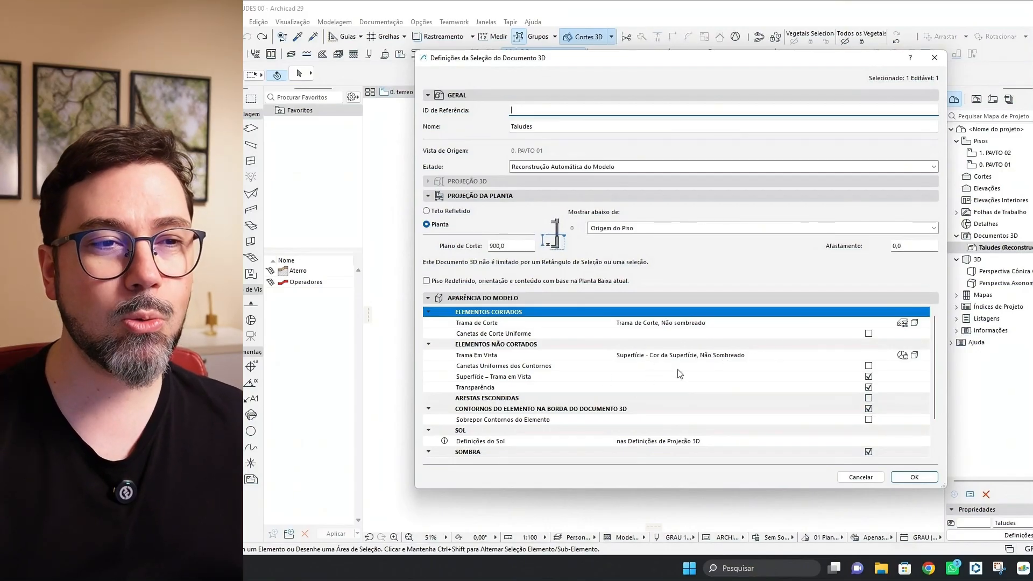
click(915, 355)
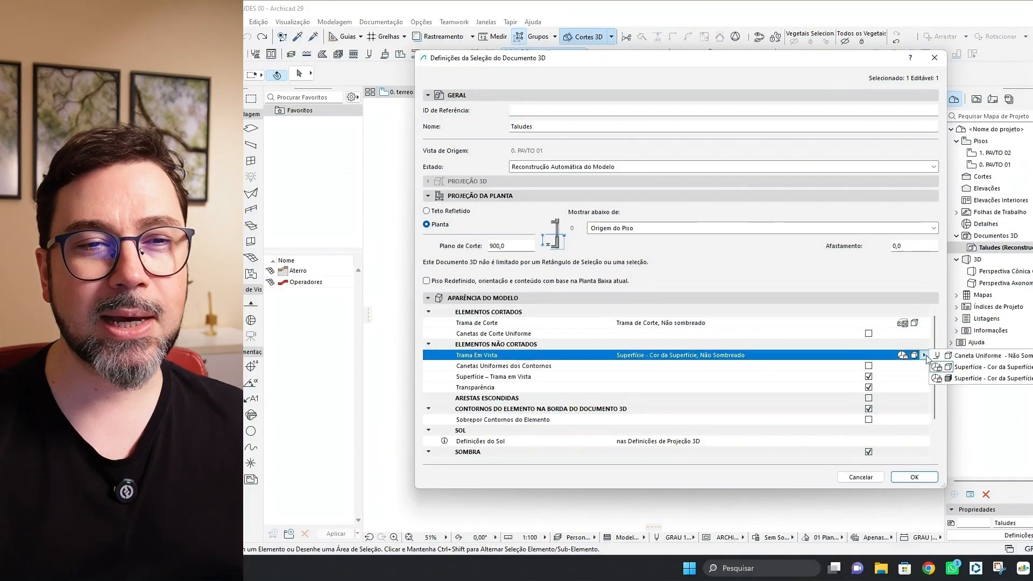
click(964, 357)
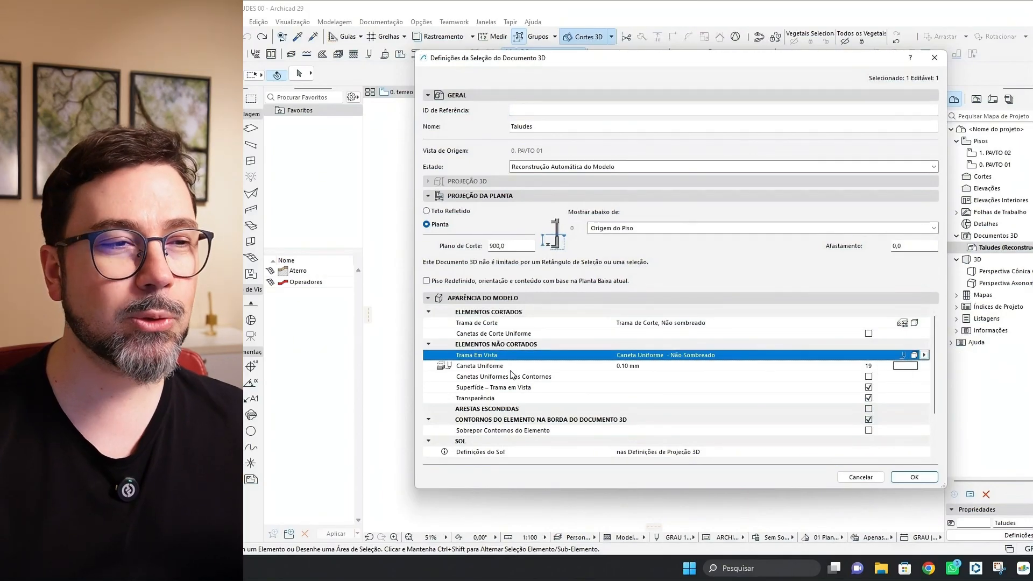
click(931, 476)
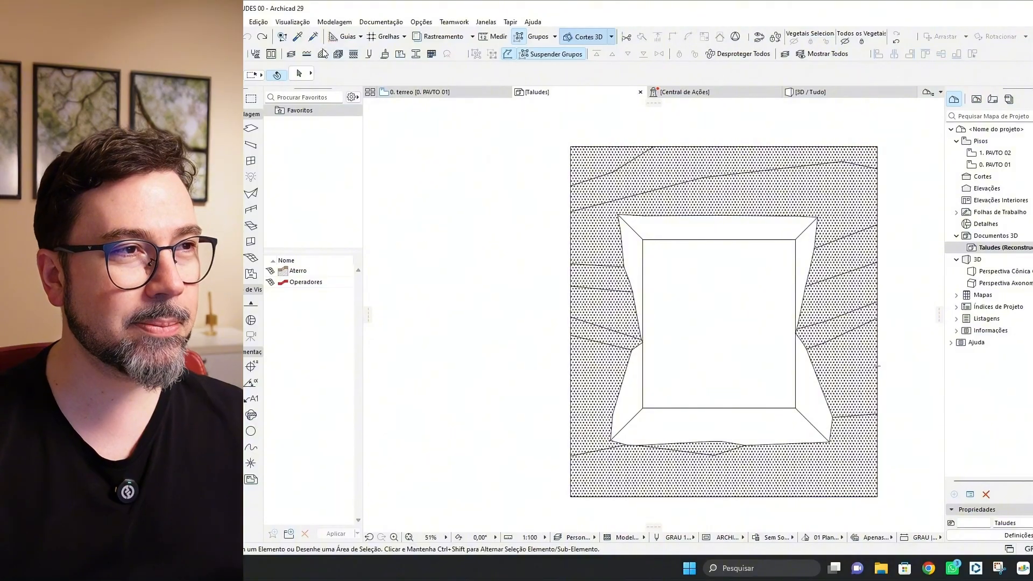
- Duplicate the Bloco fill in the fill attributes and name the copy Talude 150
click(323, 54)
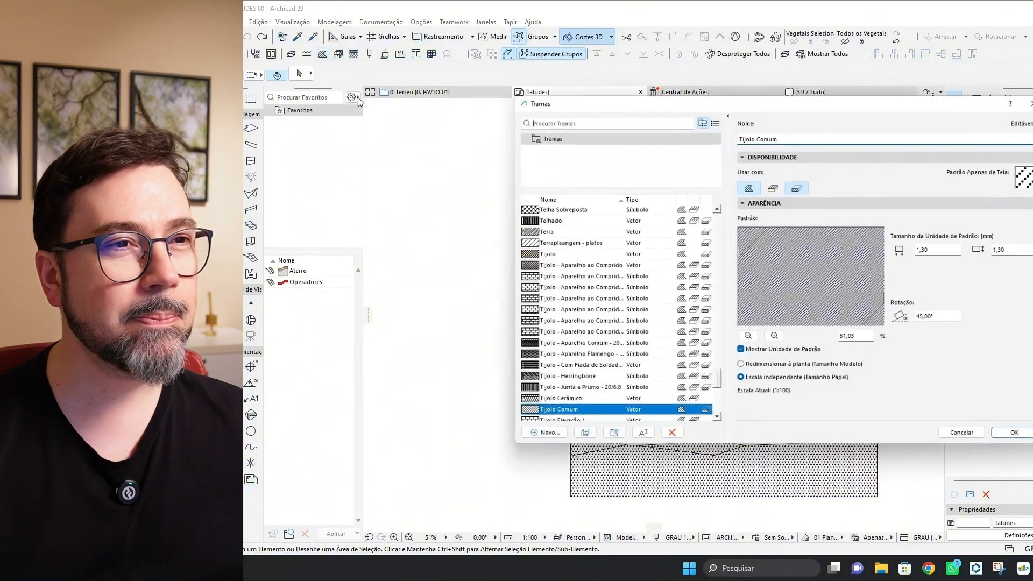
drag(639, 102, 604, 111)
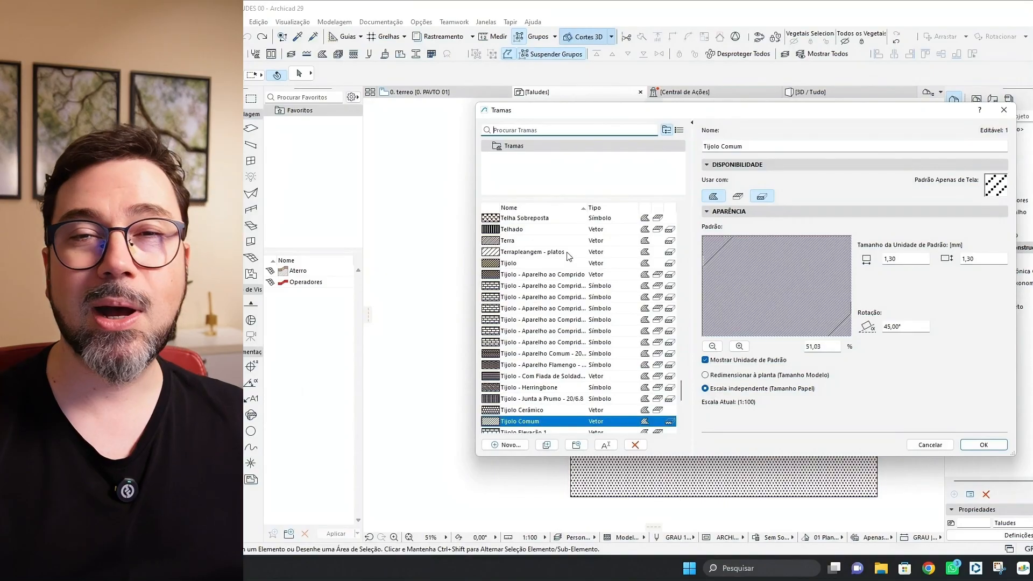
scroll(563, 318, down, 5)
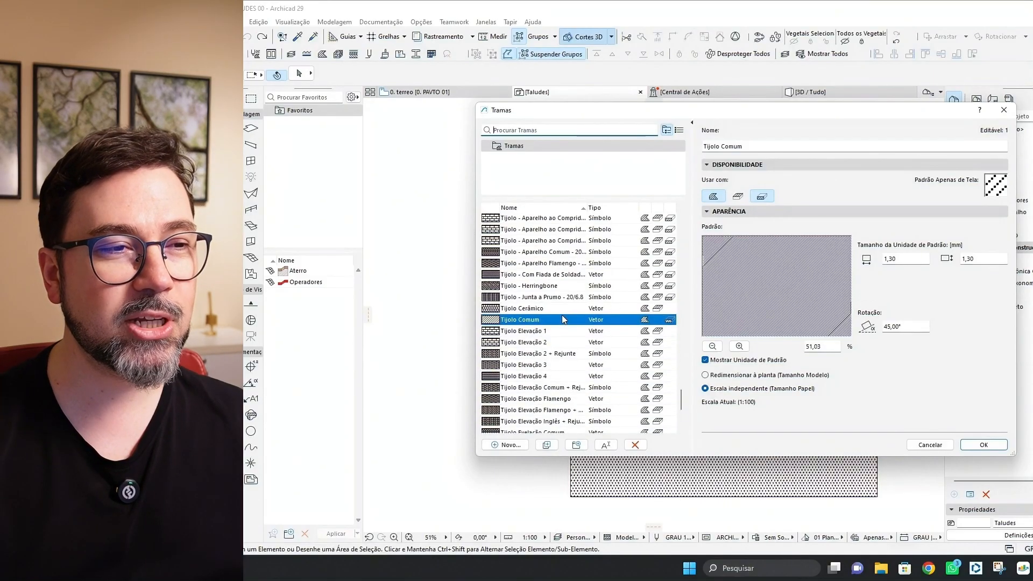
scroll(538, 307, up, 15)
click(506, 297)
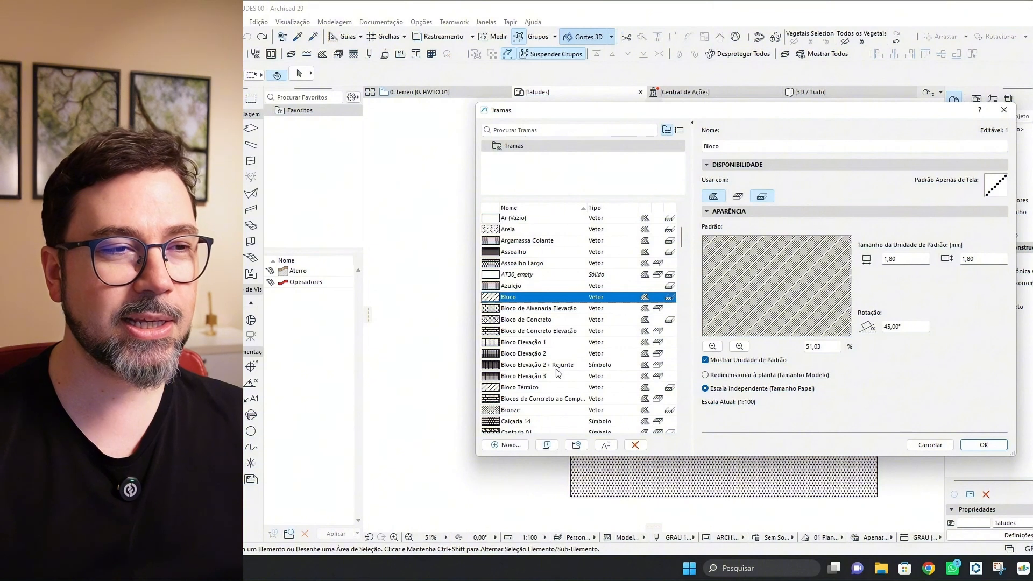
click(547, 446)
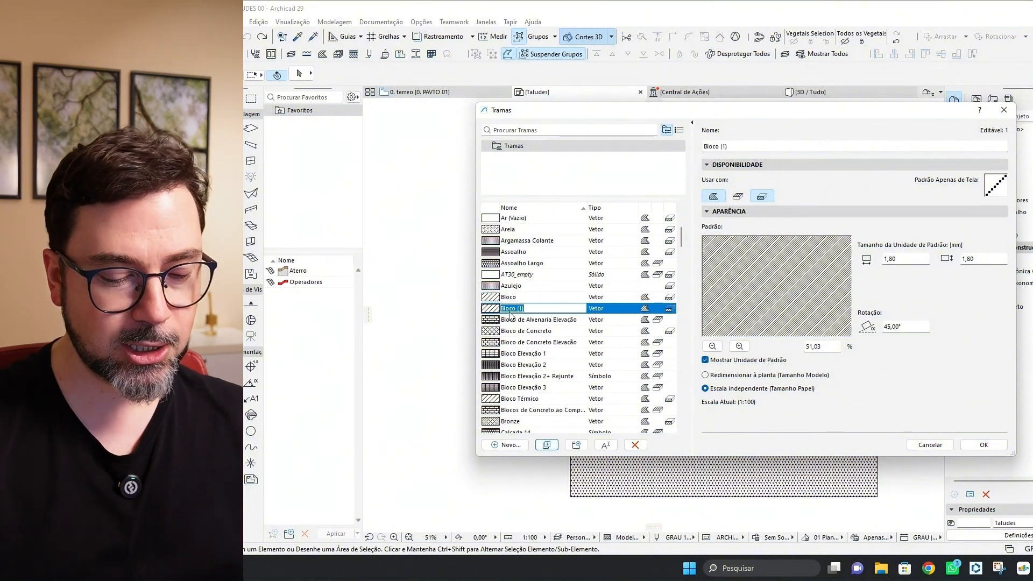
text(Talude 150)
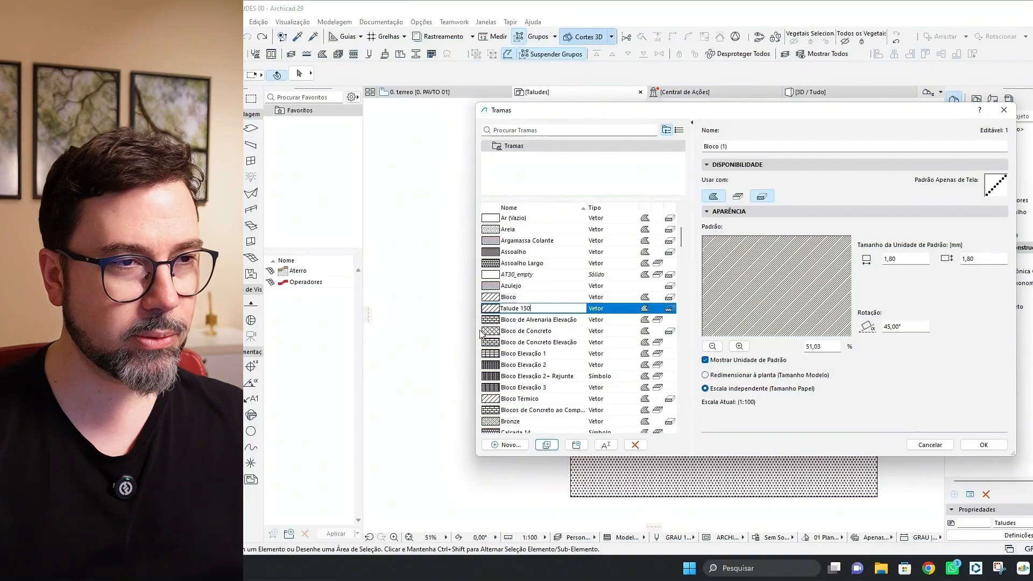
key(Return)
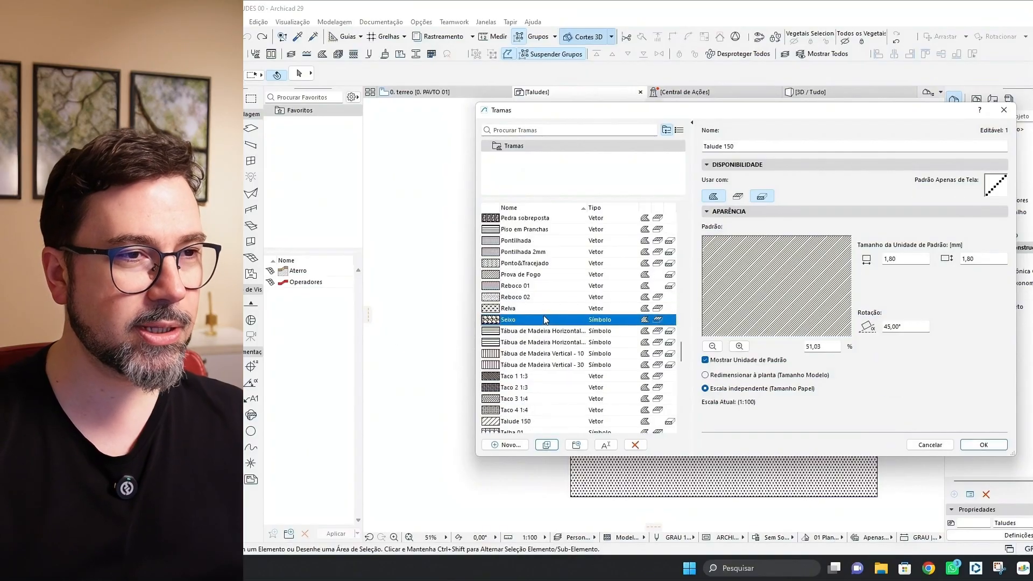
- Find the Talude 150 fill by searching for "talu" and set its pattern rotation to 90°
click(543, 317)
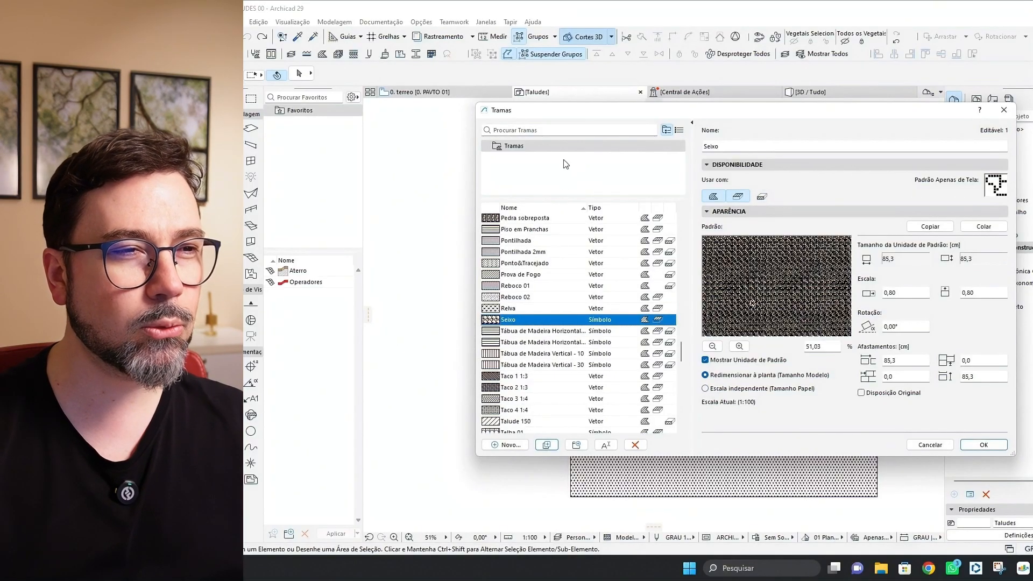
click(539, 130)
text(talu)
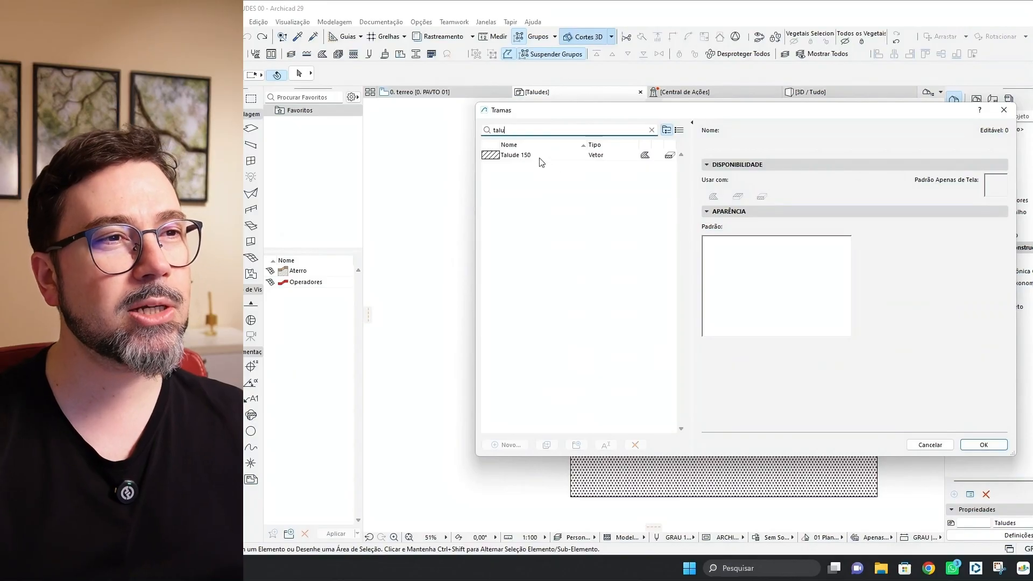
click(540, 156)
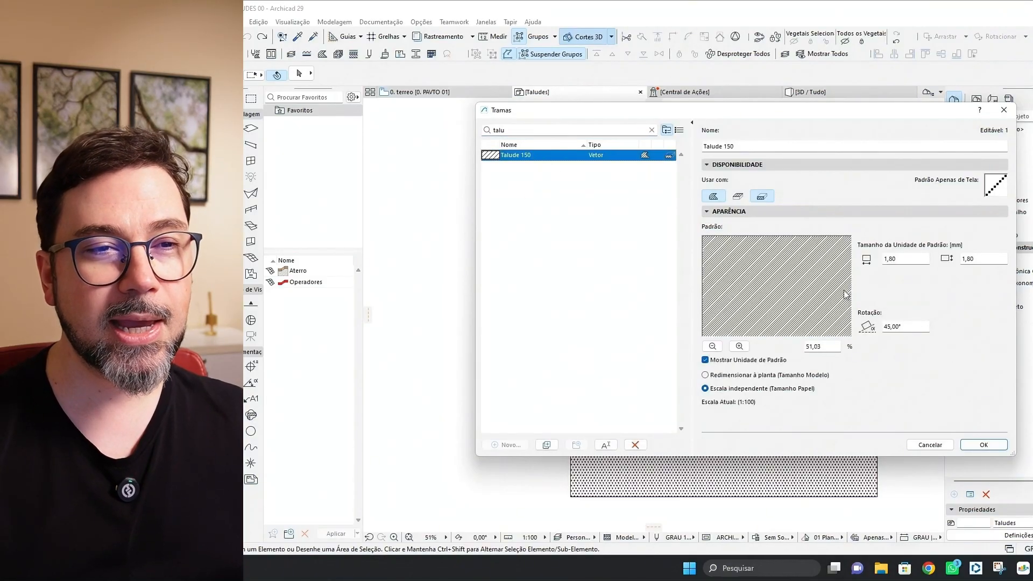
click(884, 327)
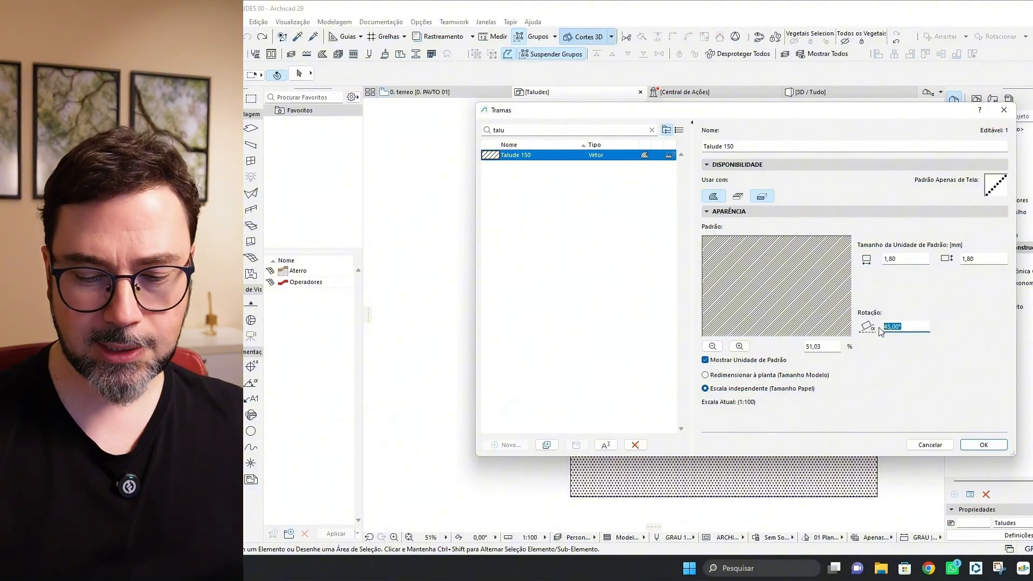
text(90)
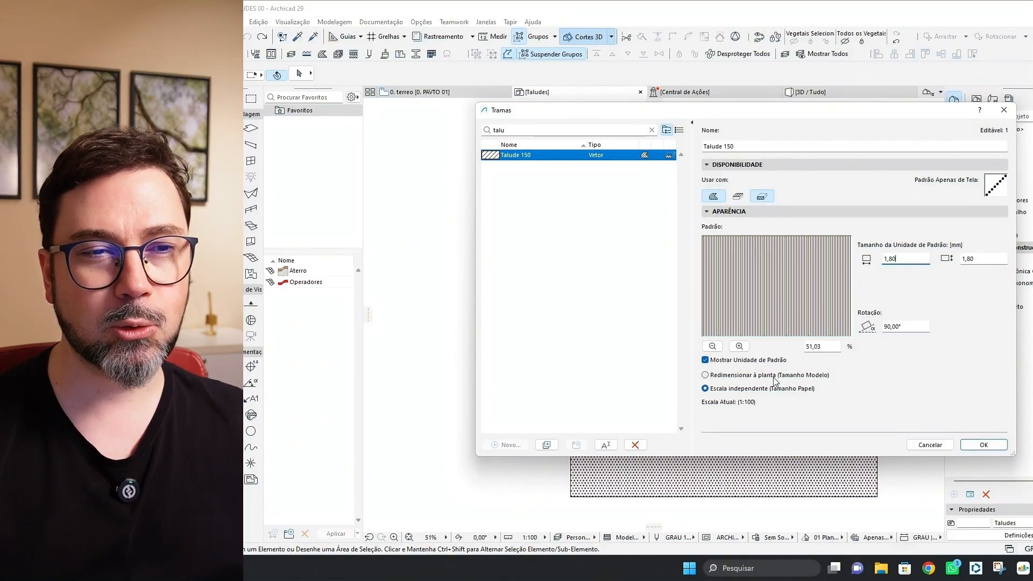
- Make Talude 150 a drafting-only fill that scales with the plan, with a pattern unit of 150 by 150 cm
click(705, 375)
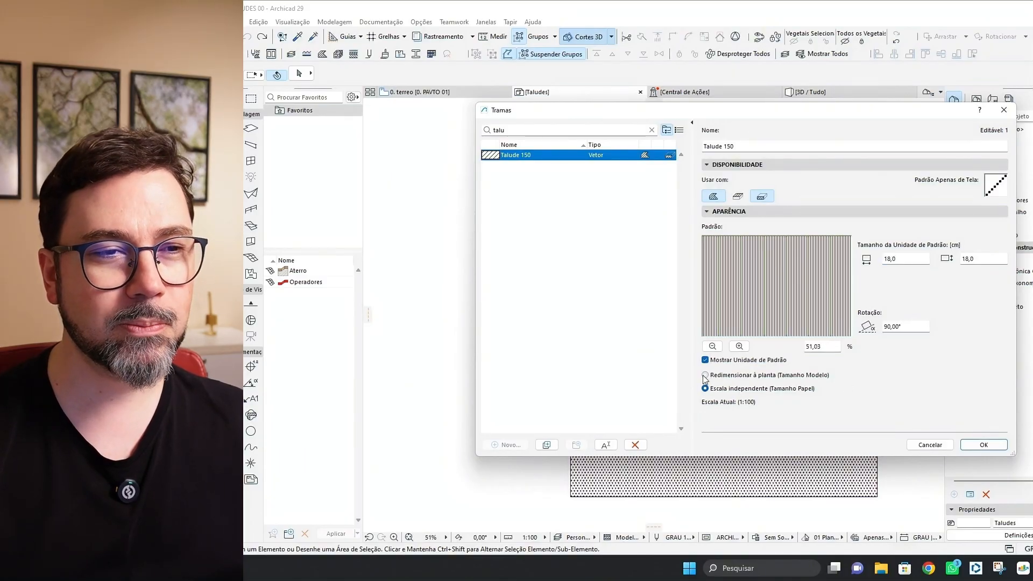
click(902, 260)
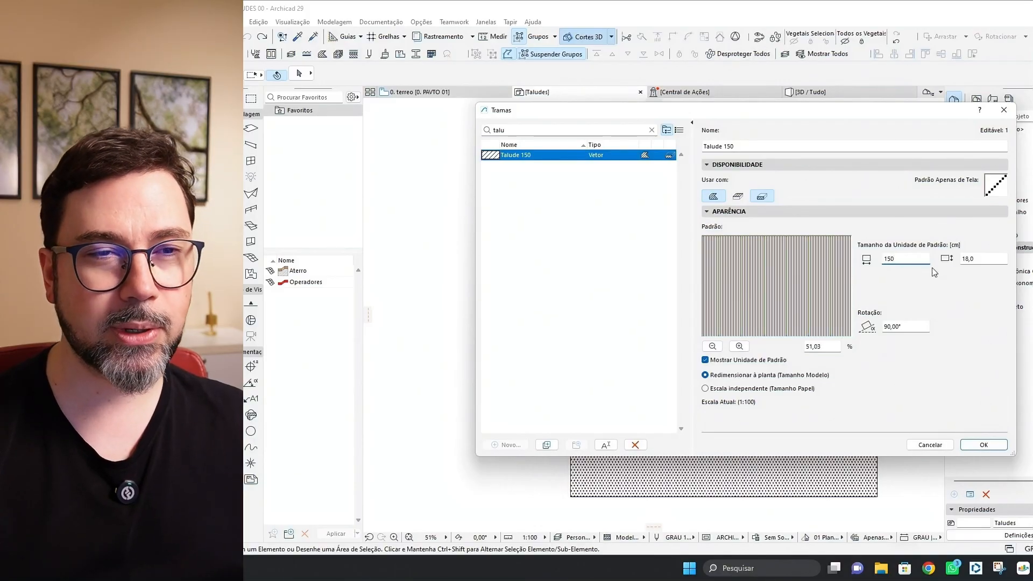
key(Tab)
text(150,0)
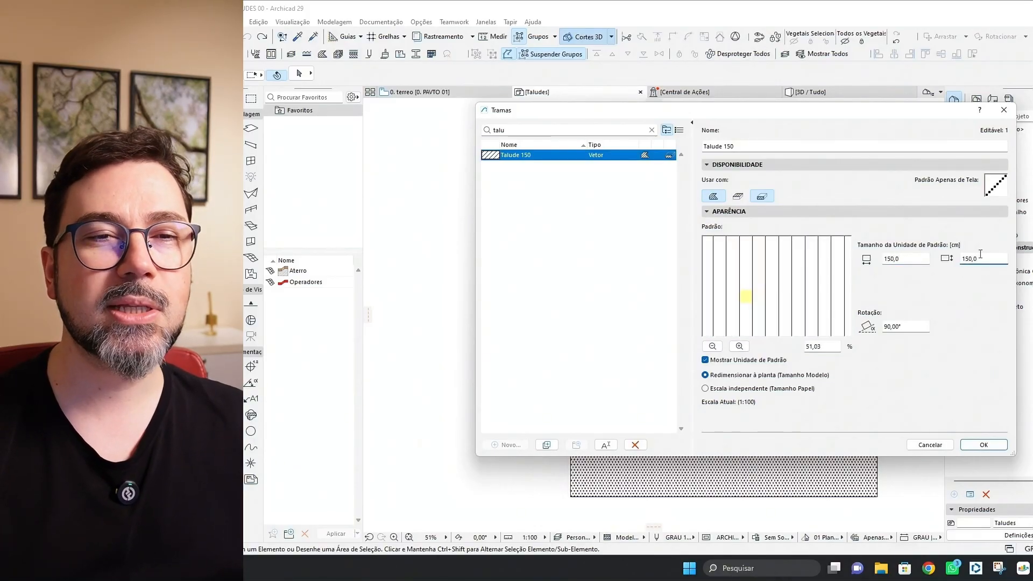
click(903, 279)
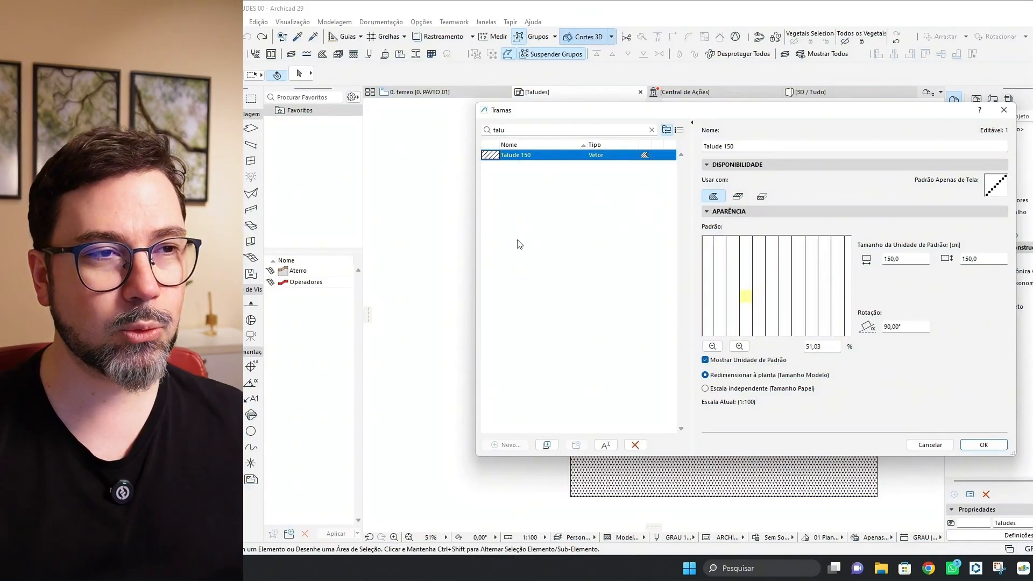
- Duplicate the Talude 150 fill and name the copy Talude 75
click(546, 445)
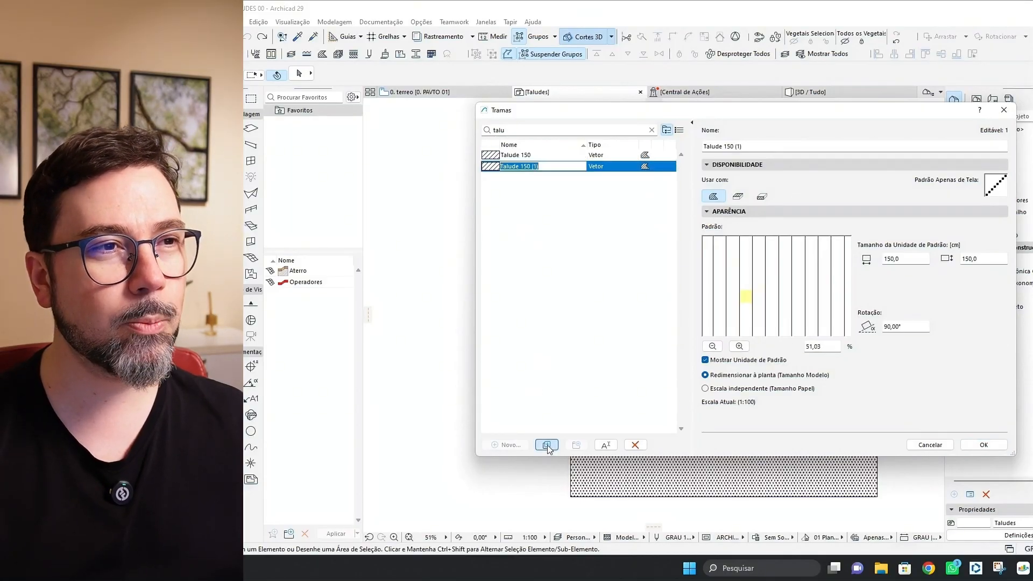
click(532, 167)
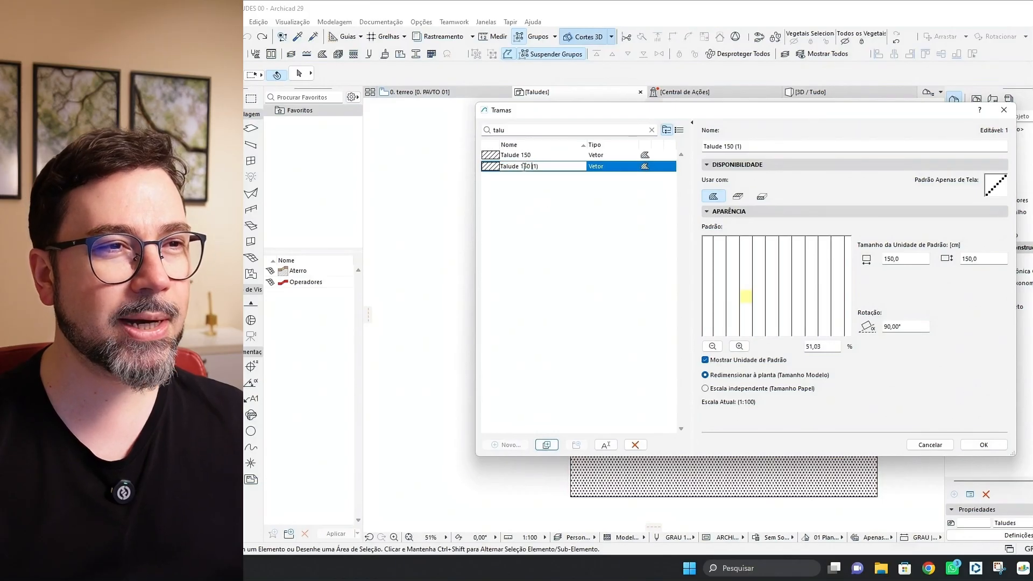
drag(528, 168, 569, 176)
text(75)
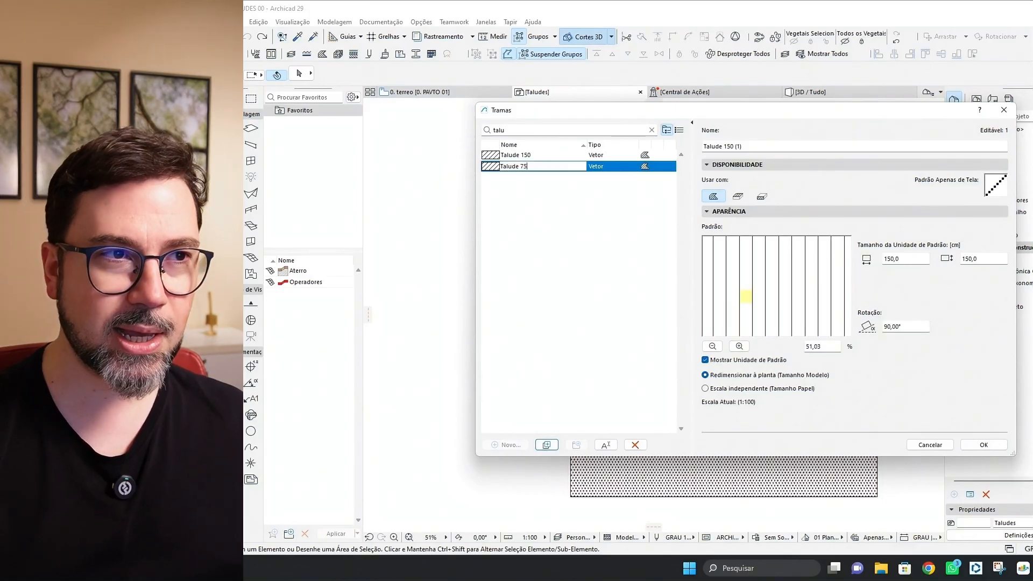
click(537, 204)
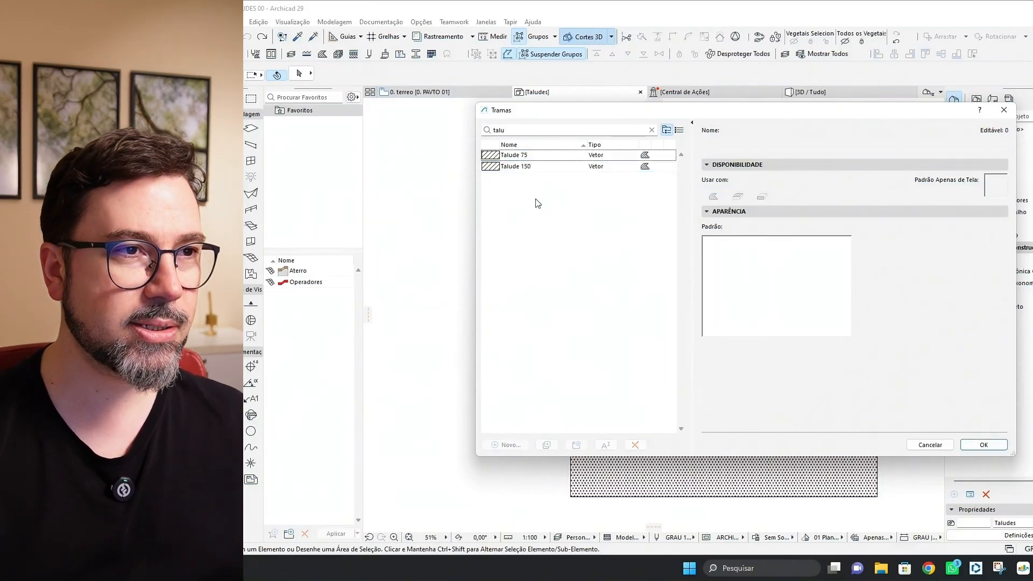
- Set the vertical pattern unit size of the Talude 75 fill to 75 cm and save the fill attributes
click(532, 156)
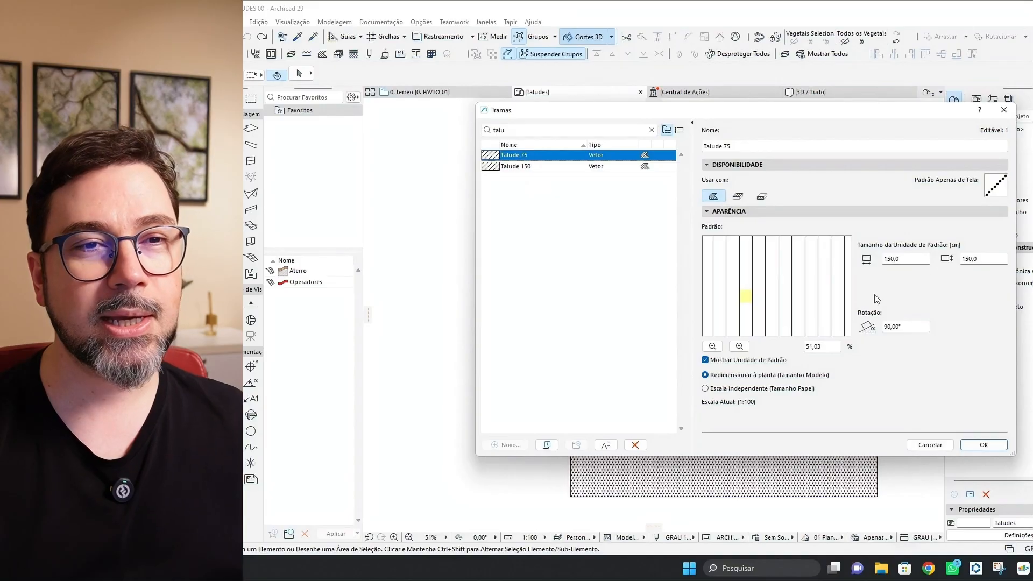
drag(981, 260, 958, 258)
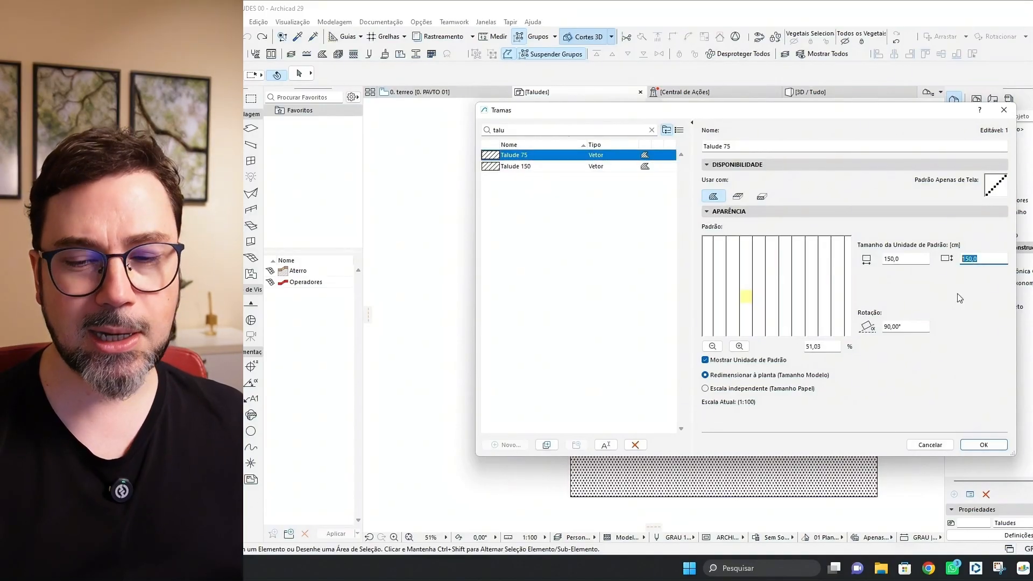
text(75)
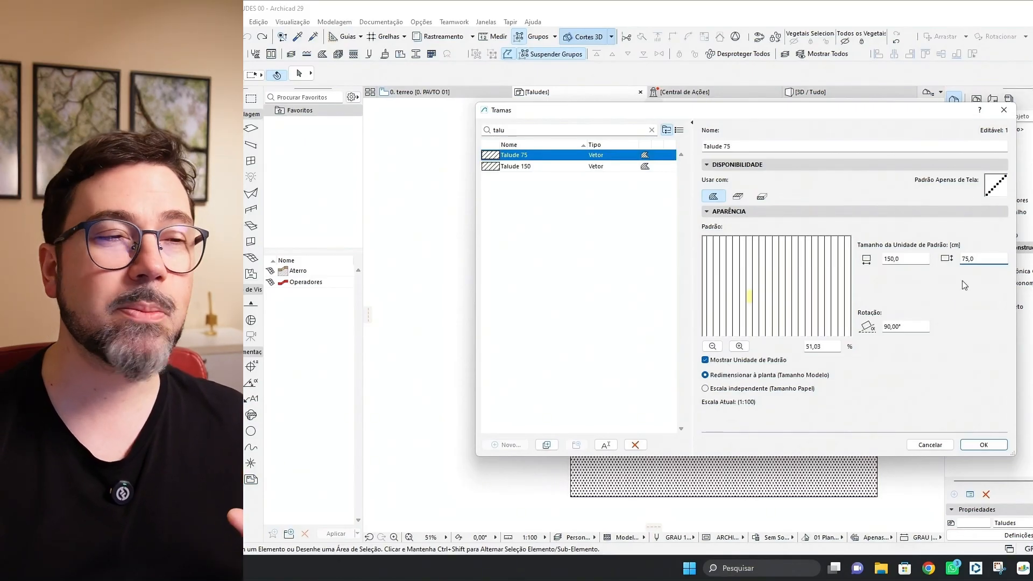
click(980, 445)
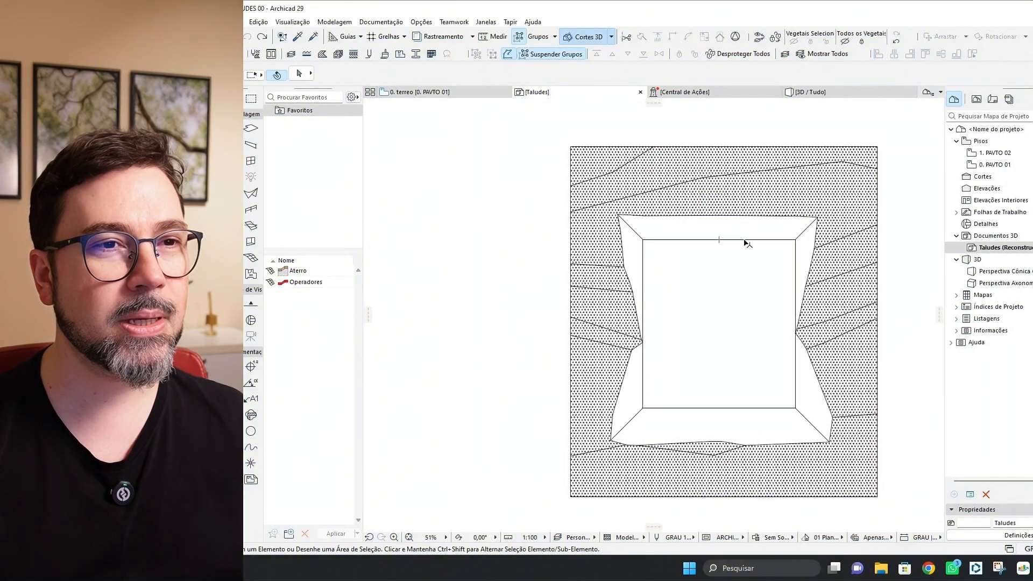
- Set up the Fill tool as a drafting fill with the Talude 150 pattern and pen 1 for its contour
scroll(744, 240, up, 2)
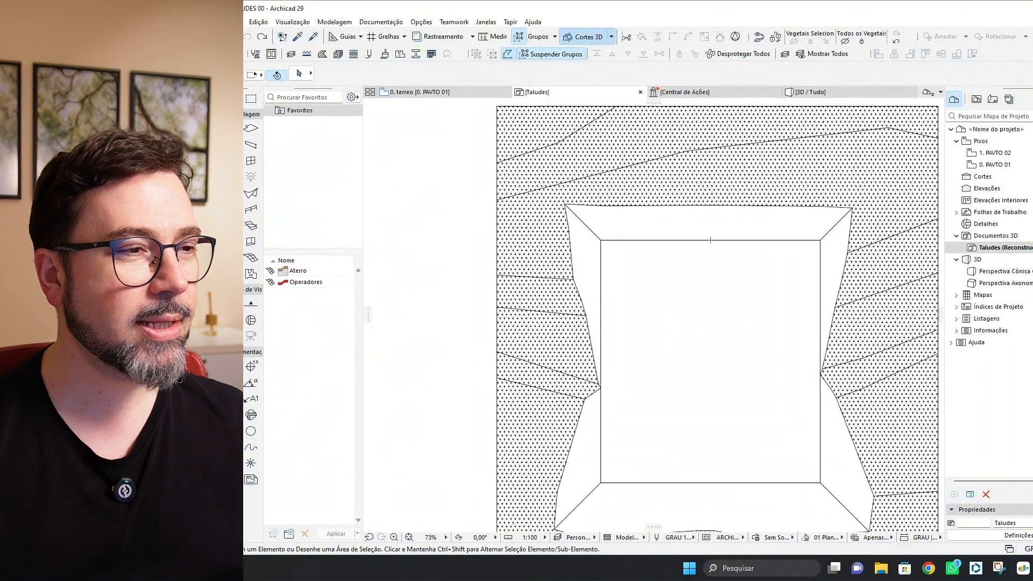
click(235, 414)
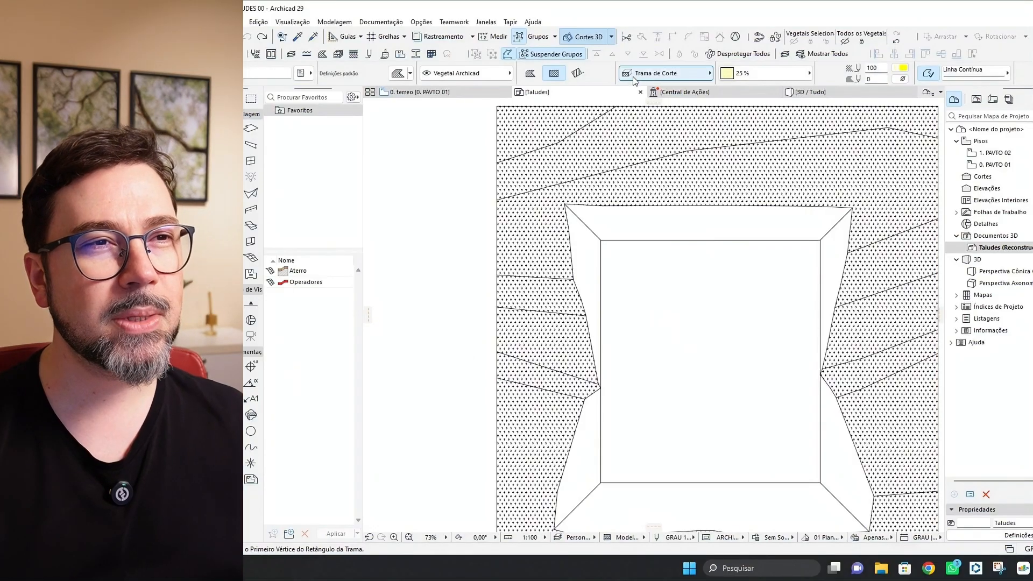
click(652, 74)
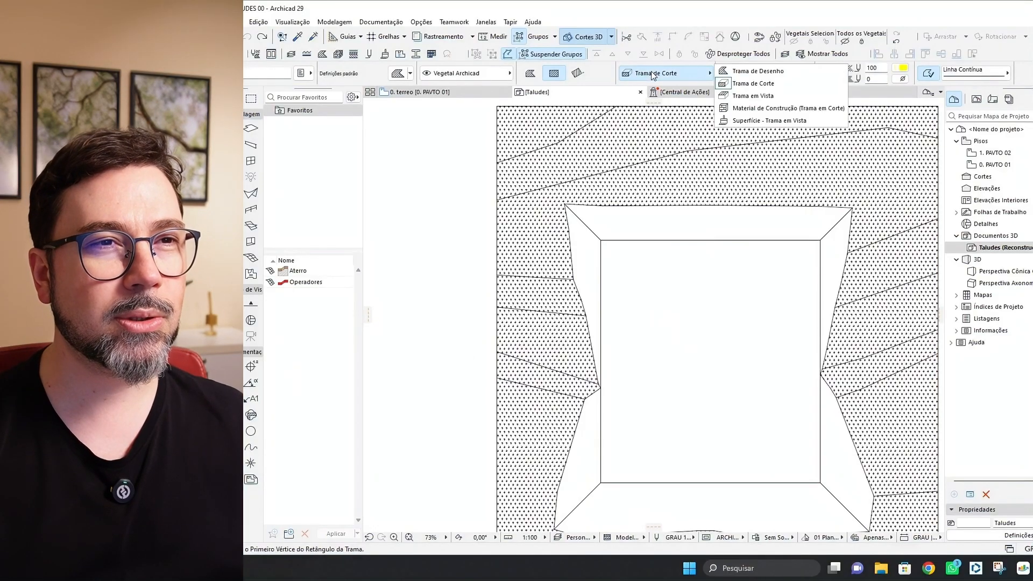
click(727, 72)
click(739, 75)
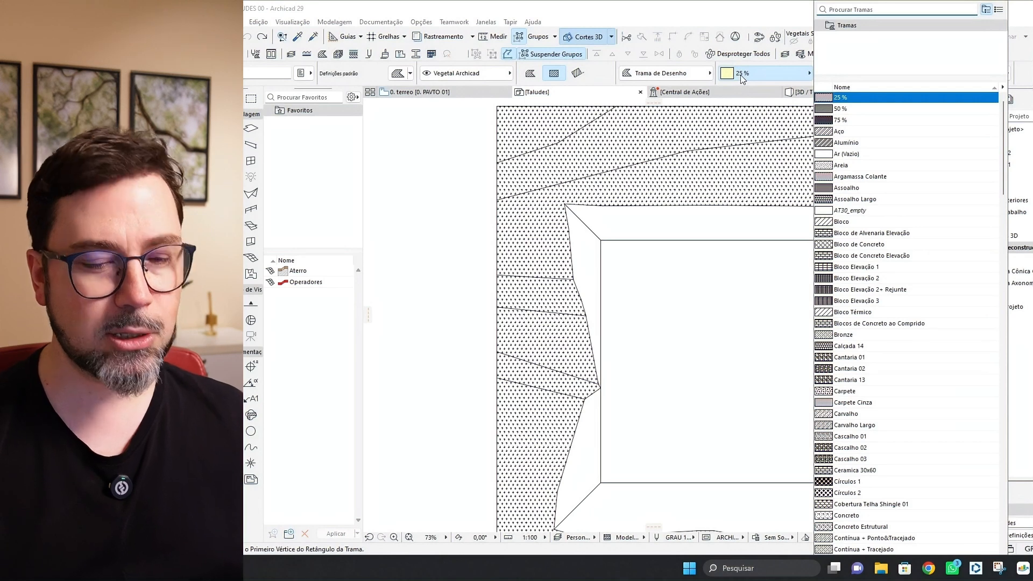
text(tal)
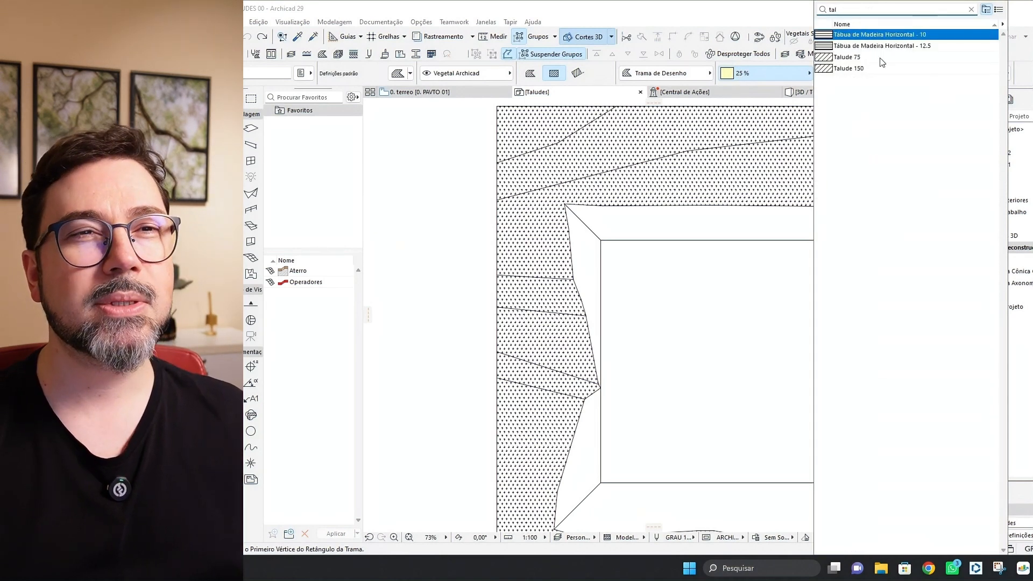
click(853, 68)
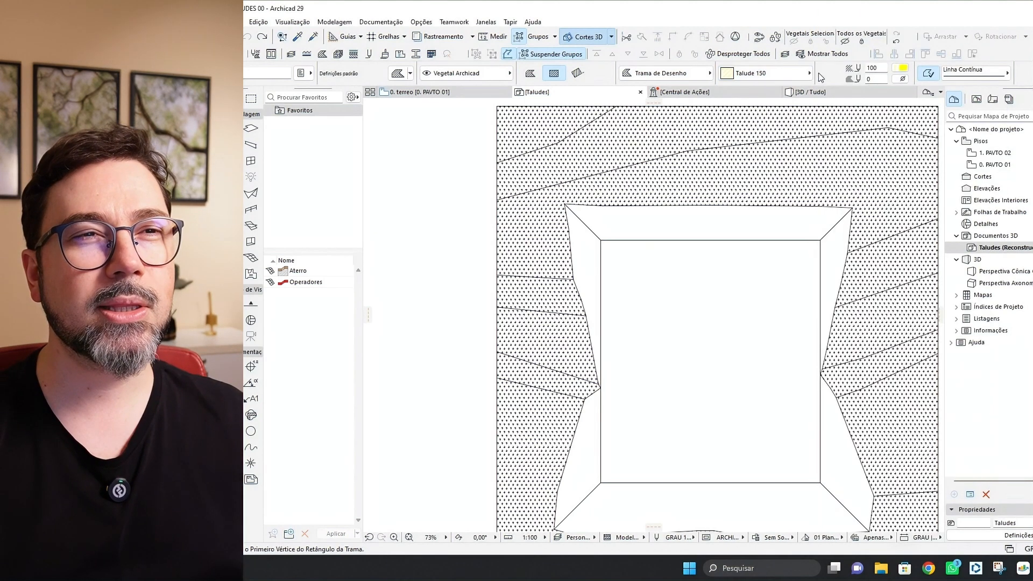
click(903, 68)
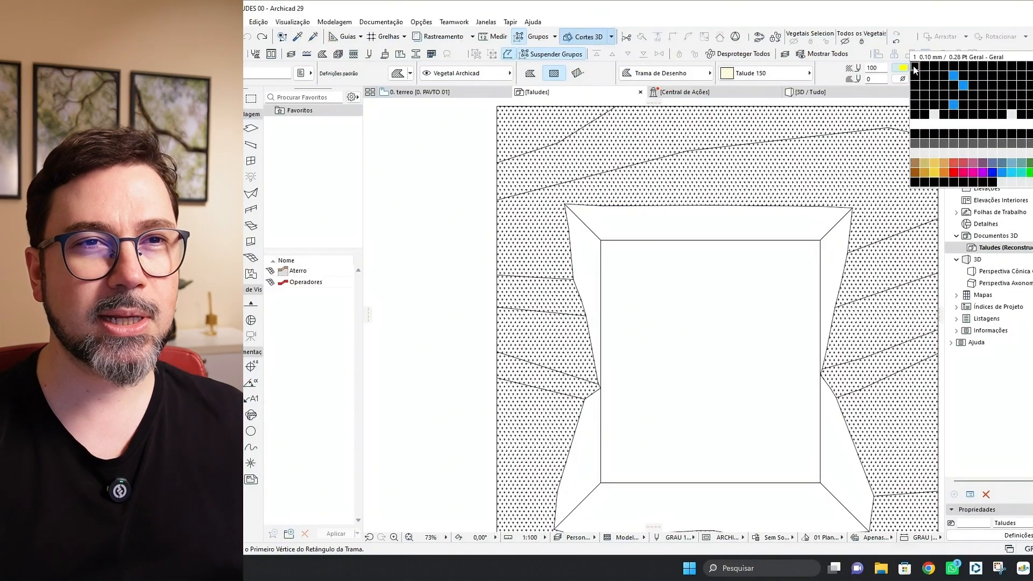
click(913, 70)
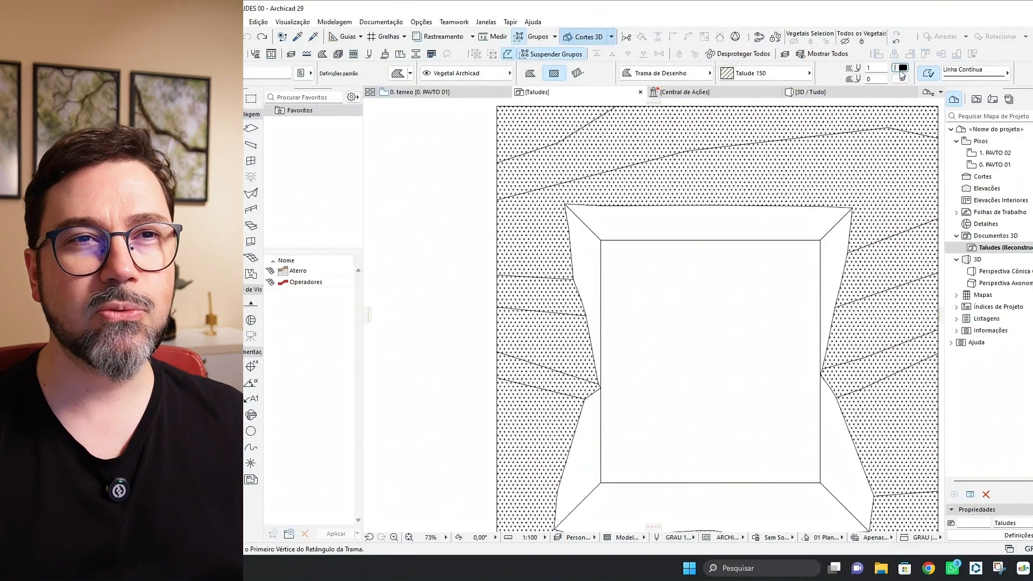
- Create a Talude 150 fill over the lower slope of the plateau by tracing its boundary with the Magic Wand
scroll(802, 143, down, 2)
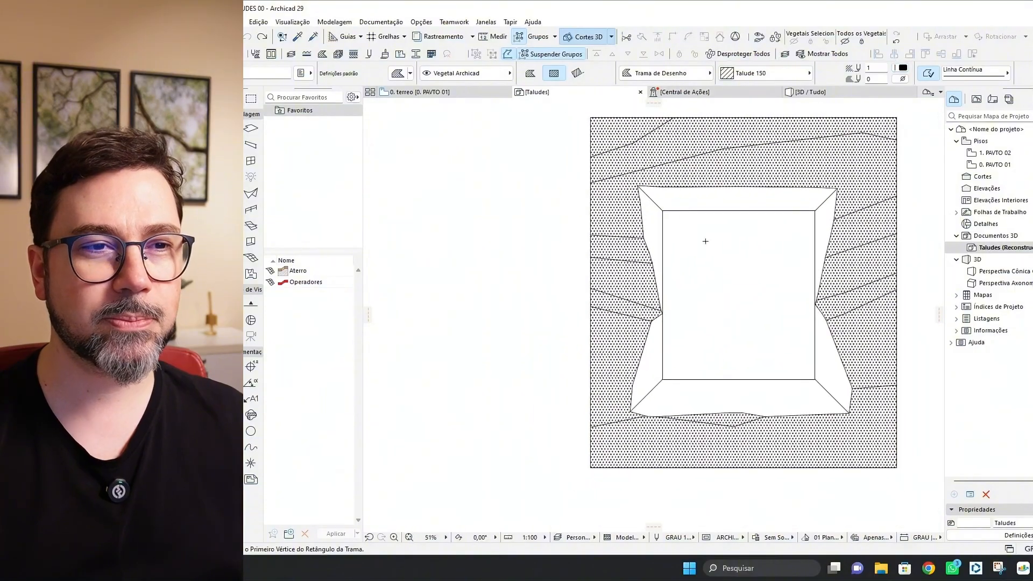
scroll(712, 373, up, 3)
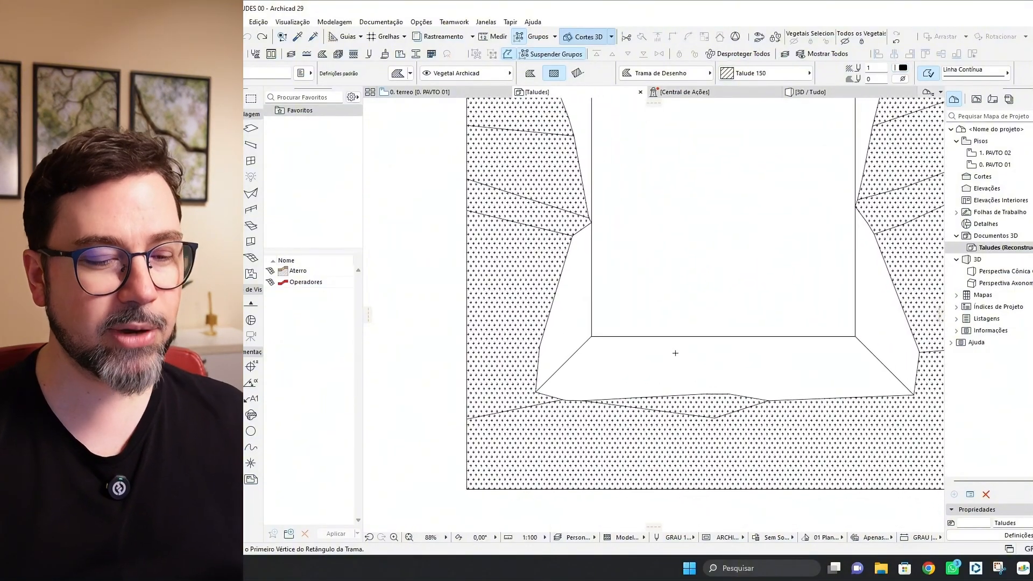
key(space)
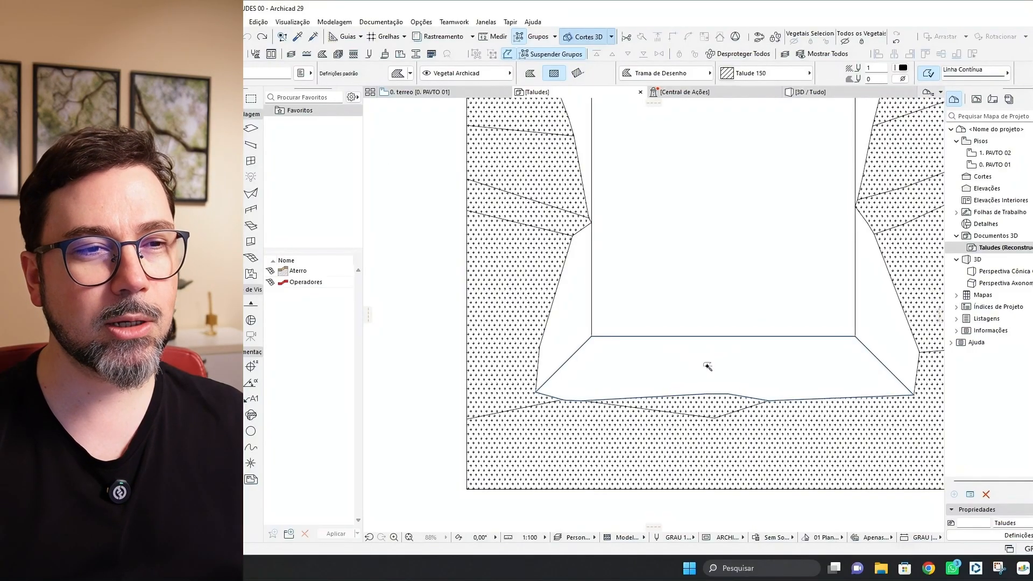
key(Escape)
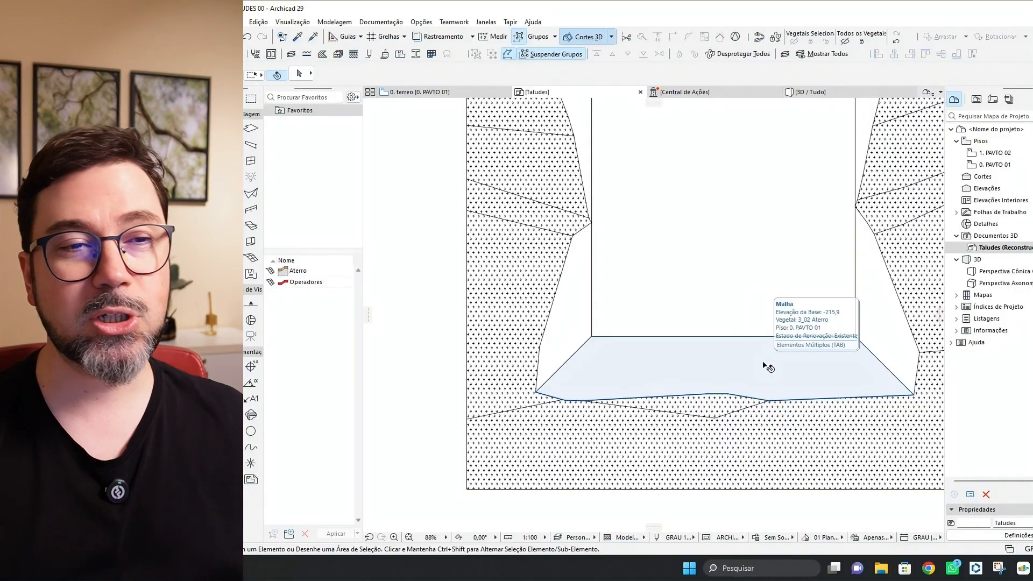
- Bring the lower slope's Talude 150 fill to the front of the display order
click(731, 368)
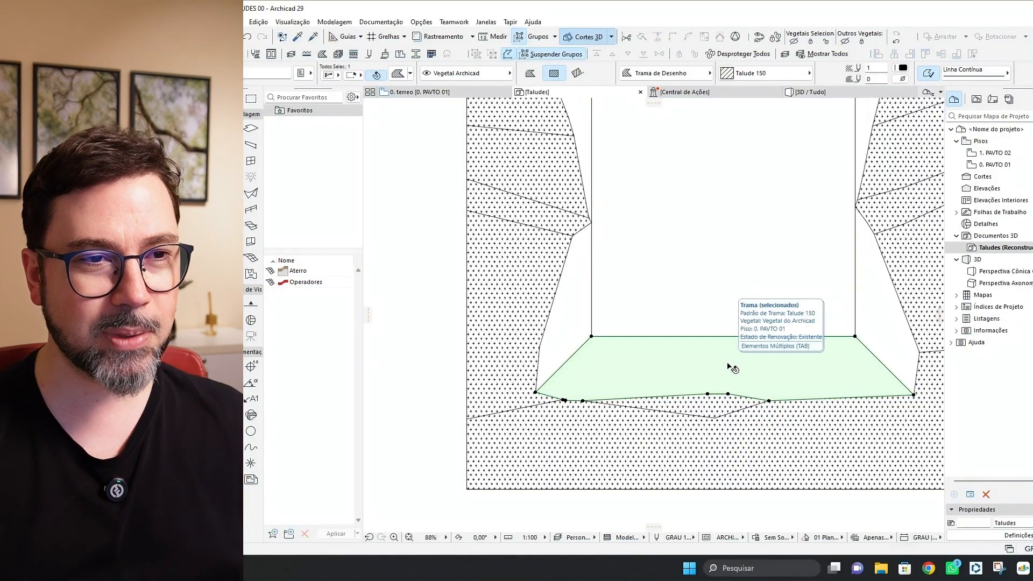
click(258, 22)
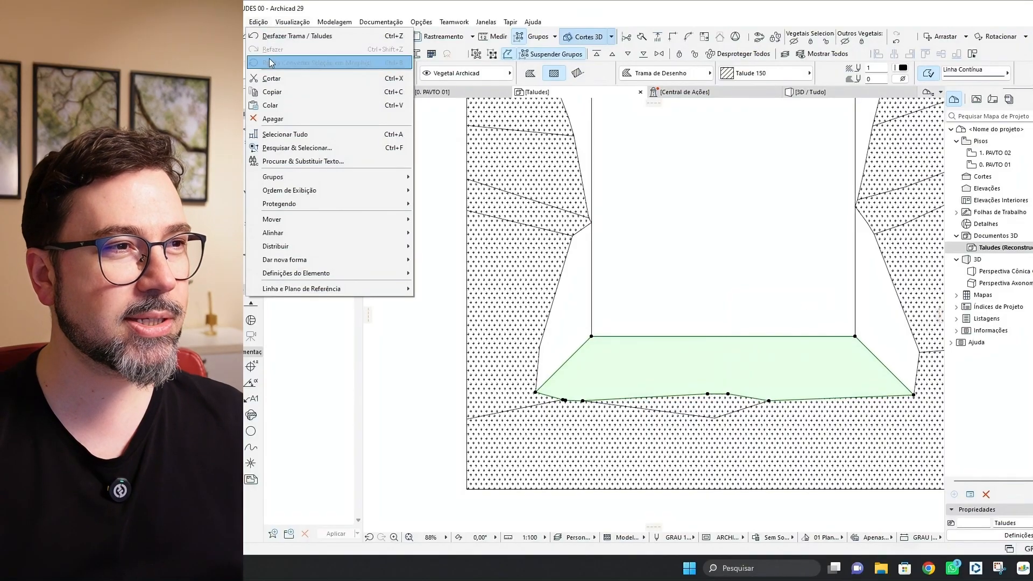
mouse_move(306, 193)
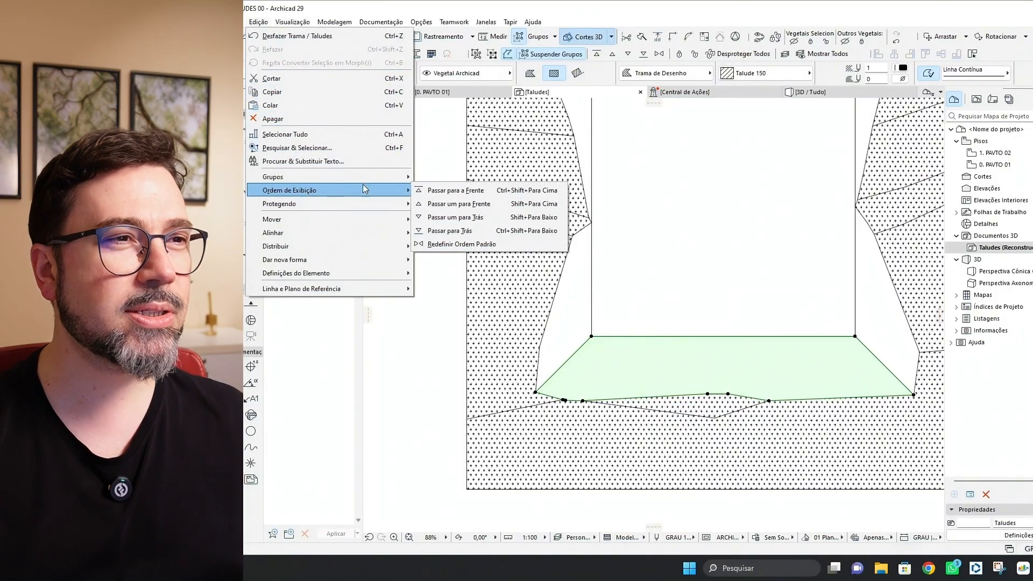
click(472, 191)
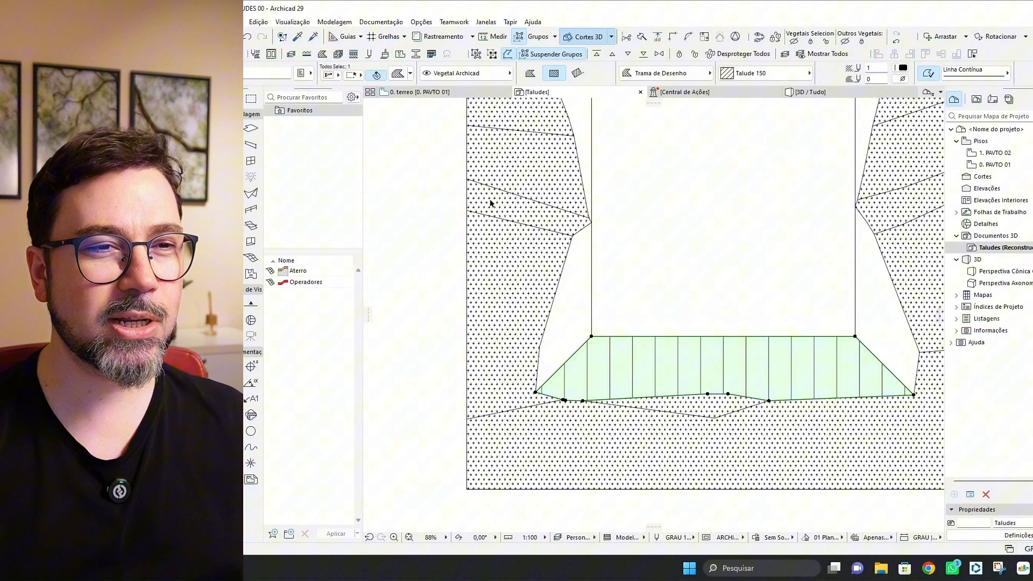
click(699, 331)
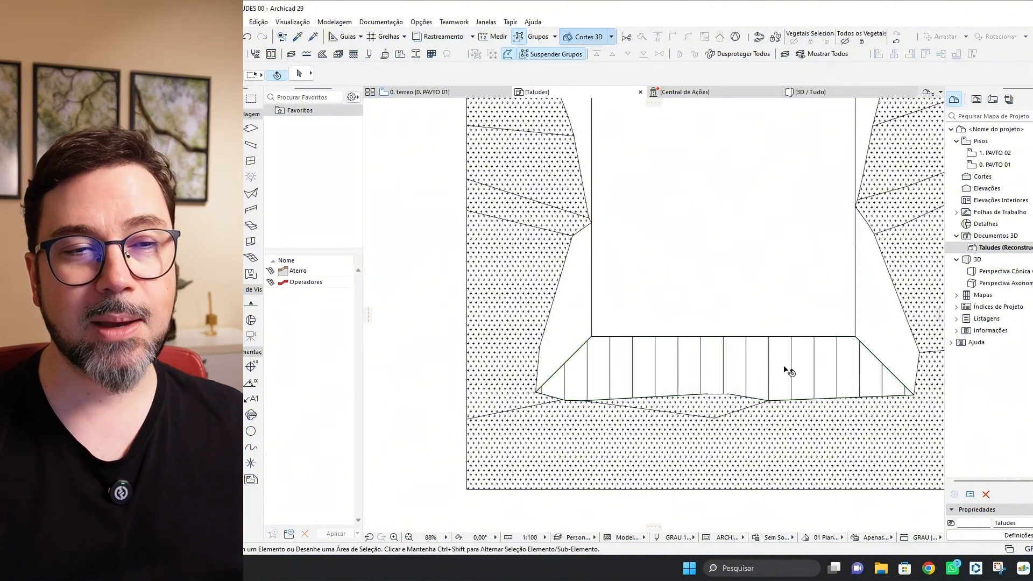
- Copy the lower slope's fill 500 straight up and change the copy's pattern to Talude 75
click(818, 370)
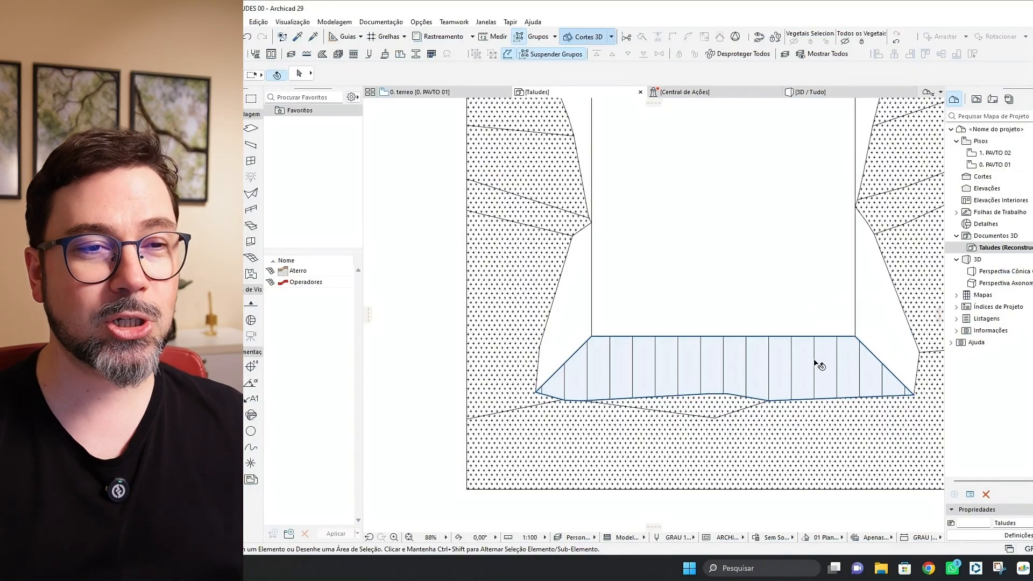
click(816, 365)
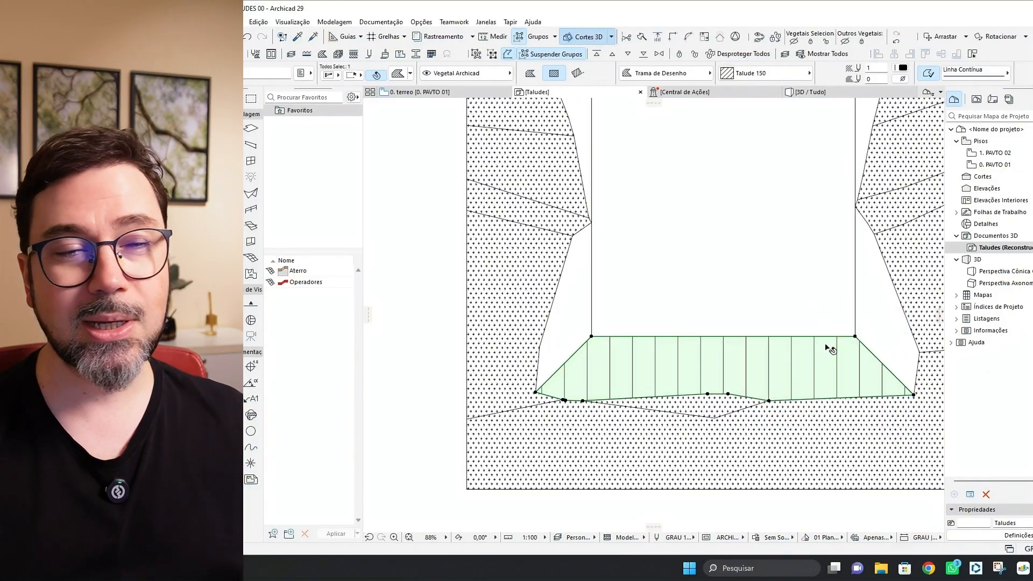
click(855, 337)
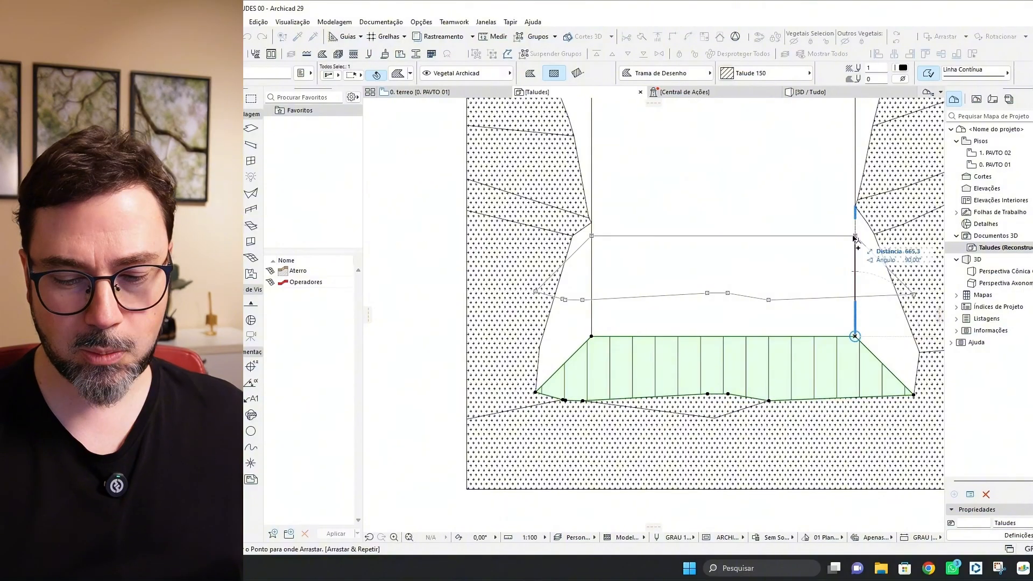
text(50)
key(Return)
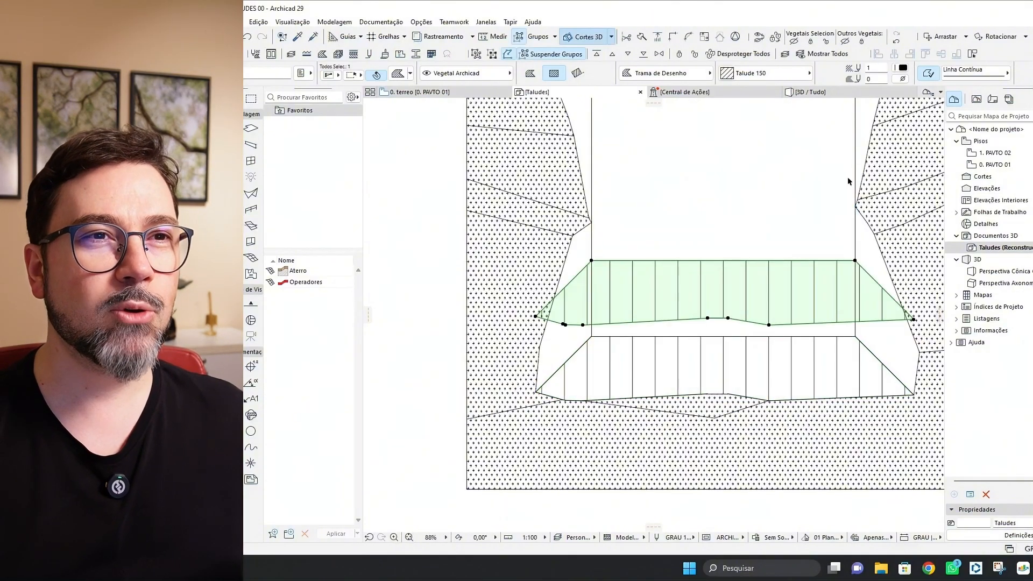
click(769, 72)
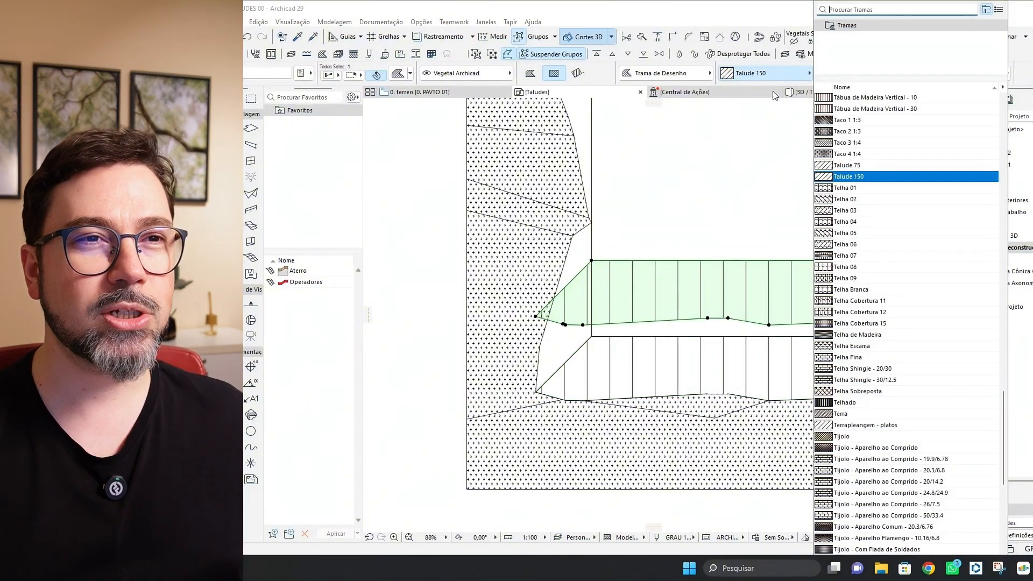
click(853, 166)
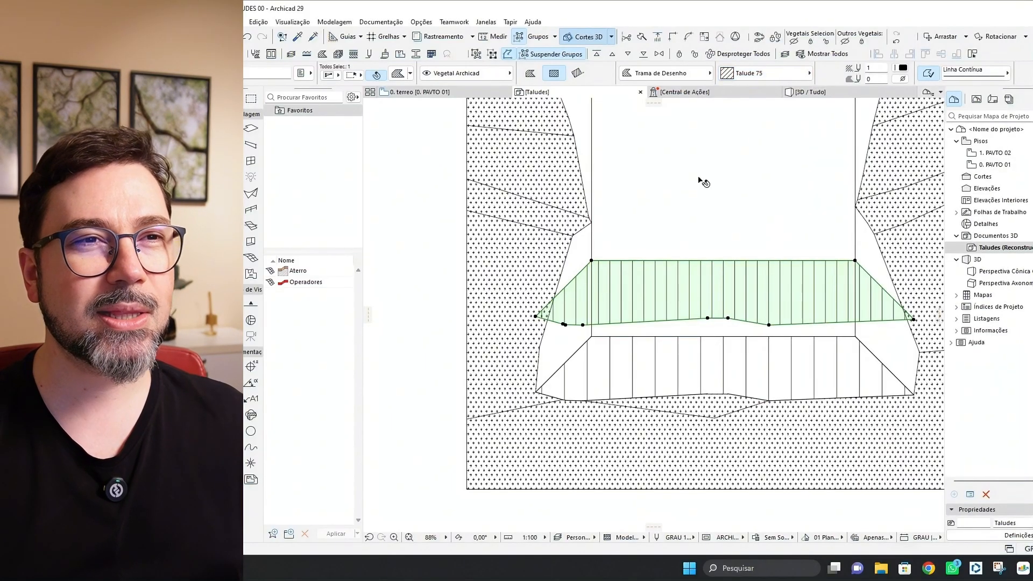
- Split the Talude 75 fill along a horizontal line across its middle and delete the lower part
click(642, 38)
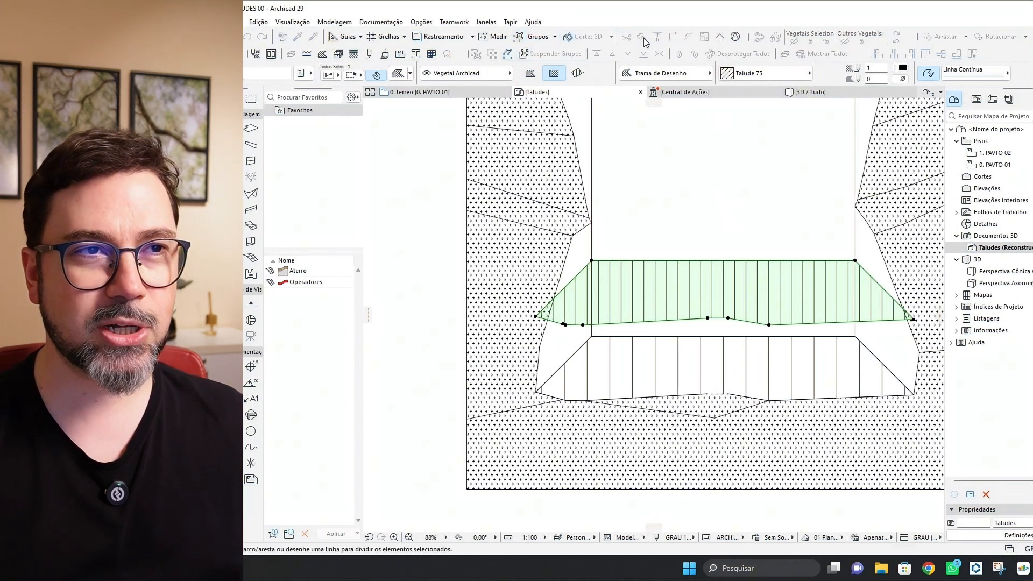
click(563, 288)
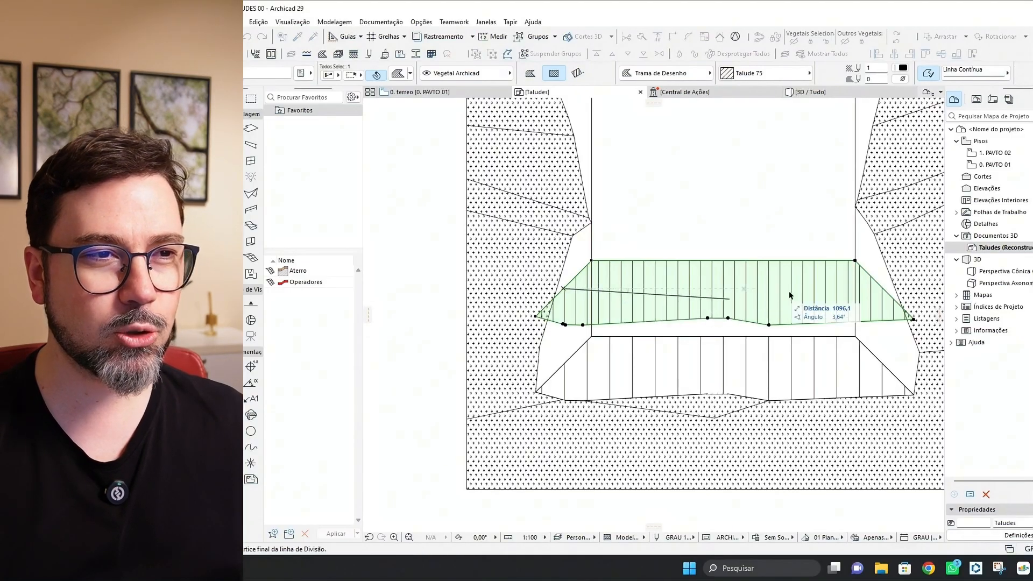
click(920, 290)
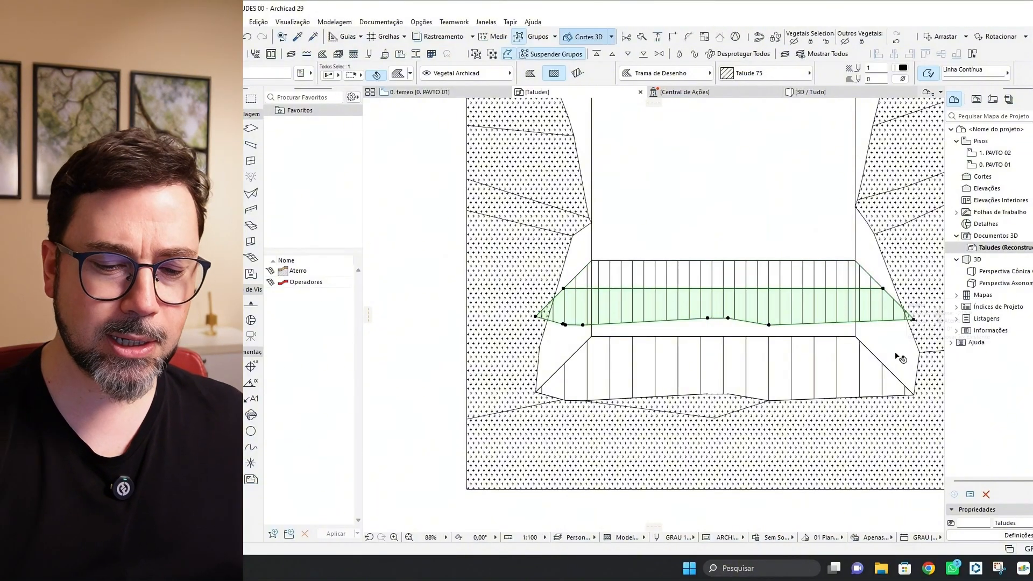
click(901, 359)
- Move the remaining Talude 75 strip 500 straight down onto the upper half of the Talude 150 fill
click(707, 276)
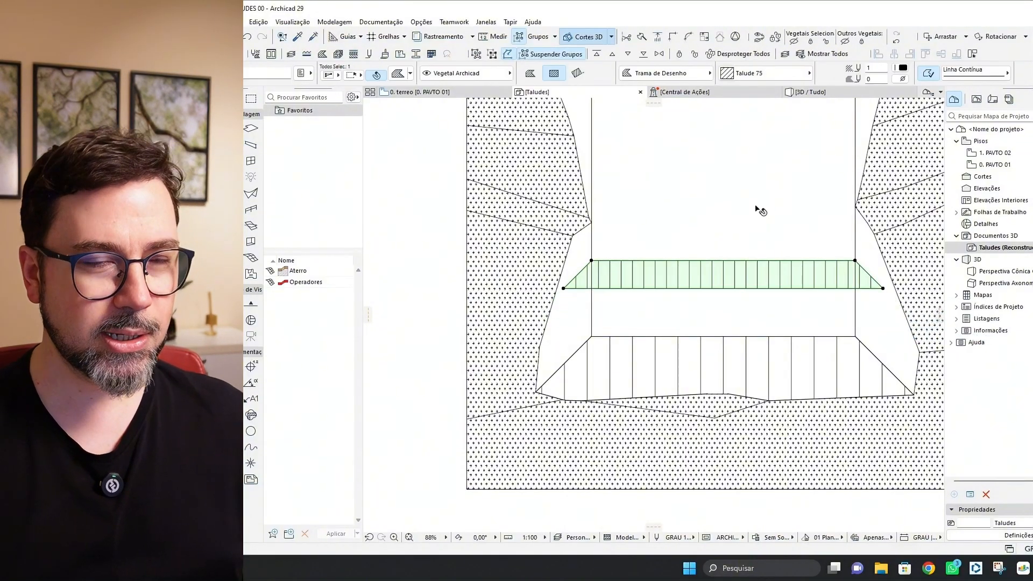
click(763, 194)
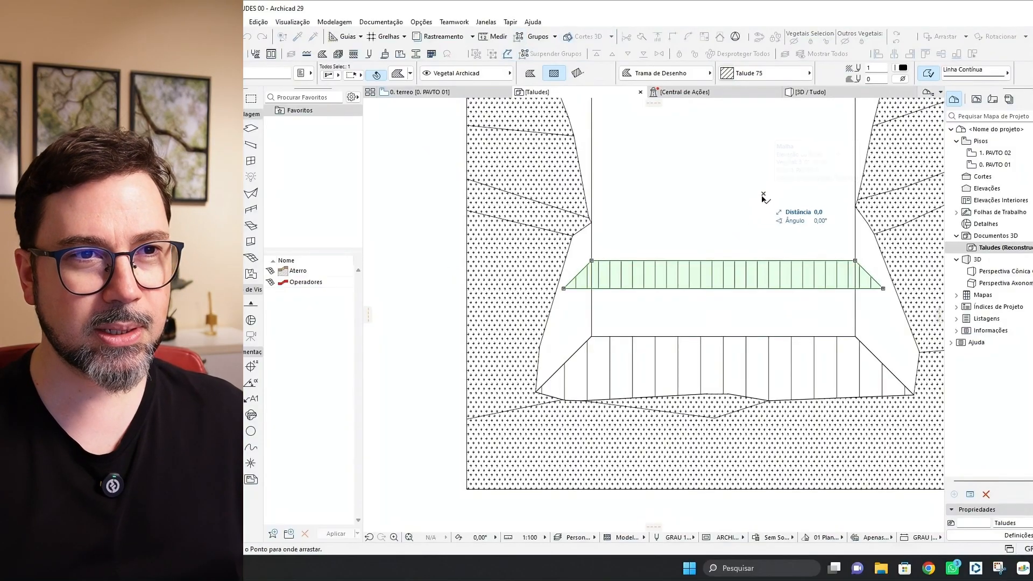
text(50)
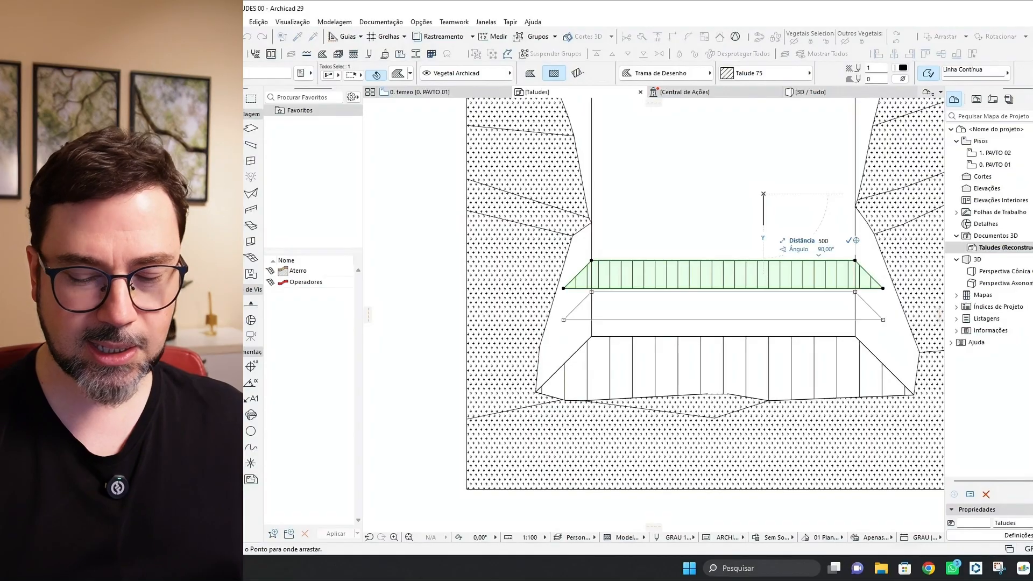
key(Return)
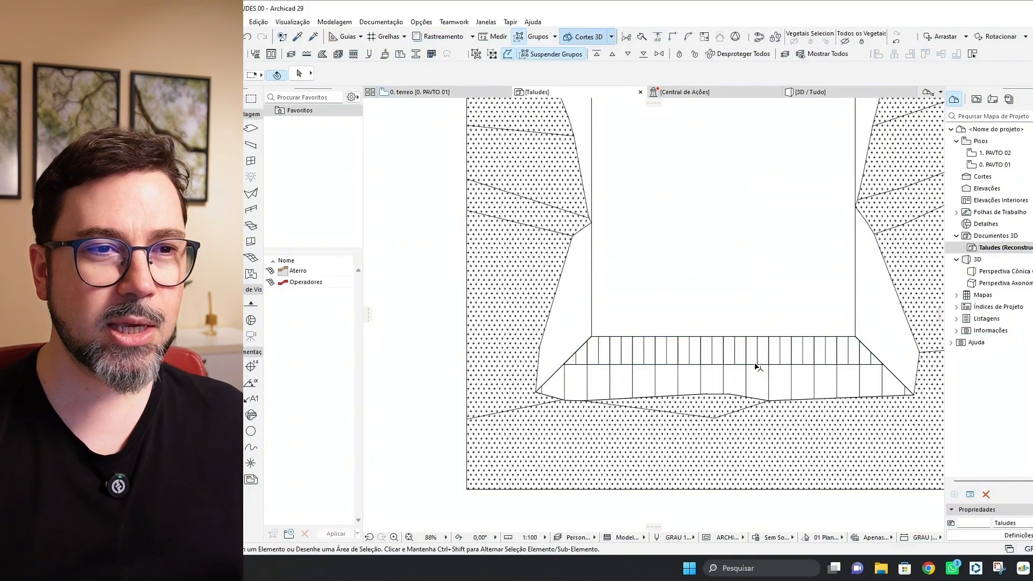
- Turn off the contour of both the Talude 75 and Talude 150 fills on the lower slope
click(755, 365)
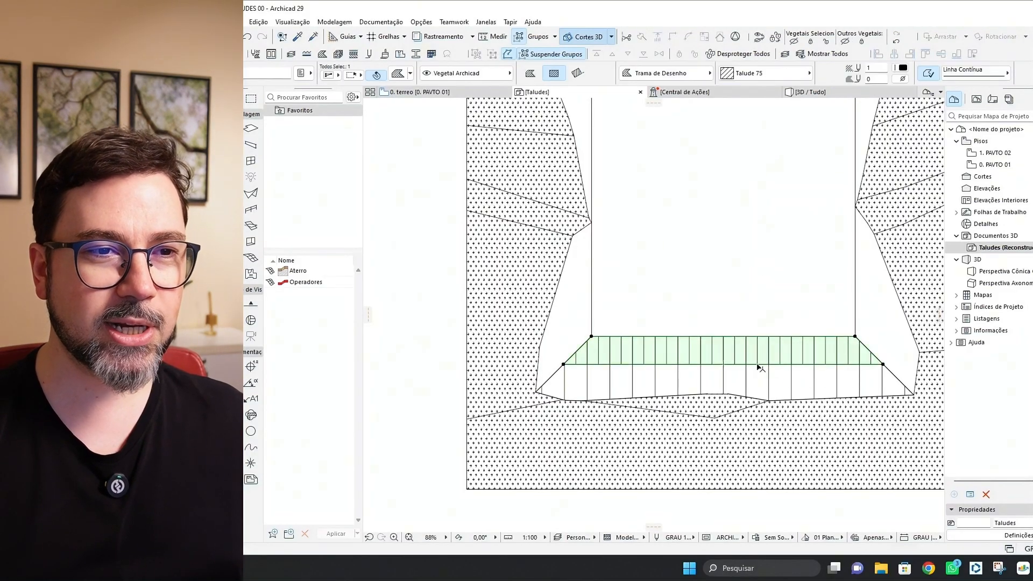
shift+click(815, 385)
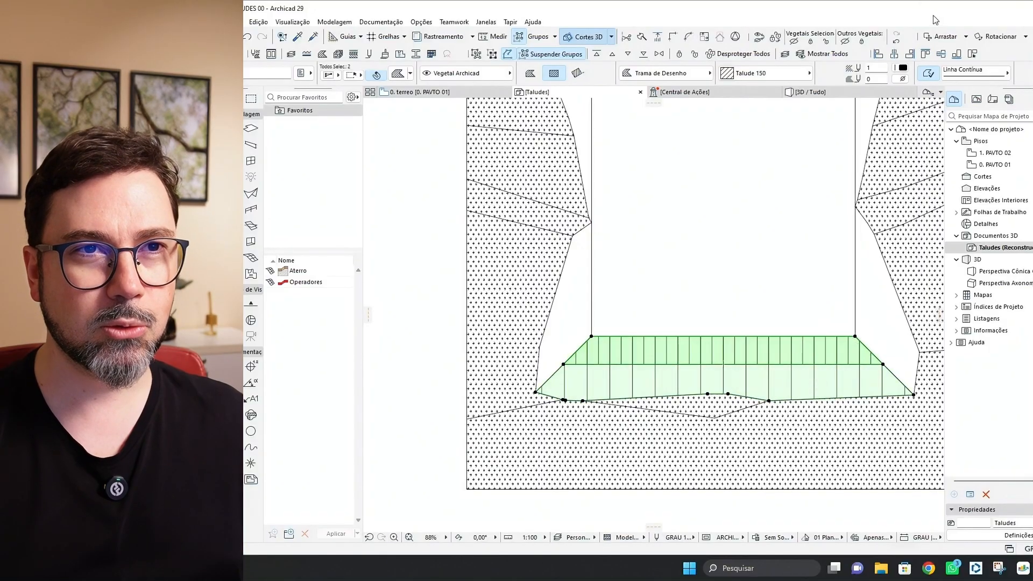
click(767, 223)
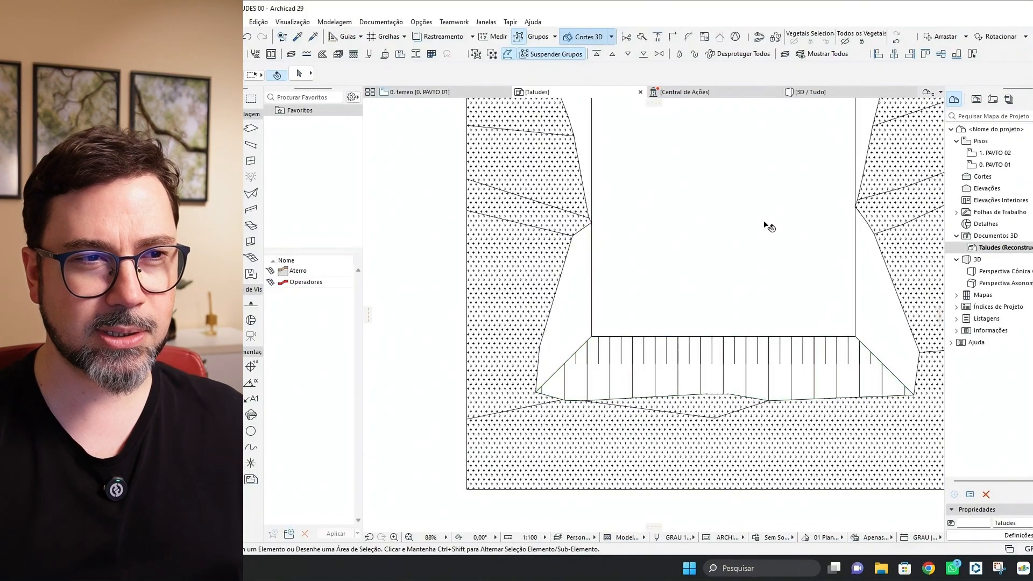
scroll(749, 189, down, 5)
scroll(779, 347, up, 3)
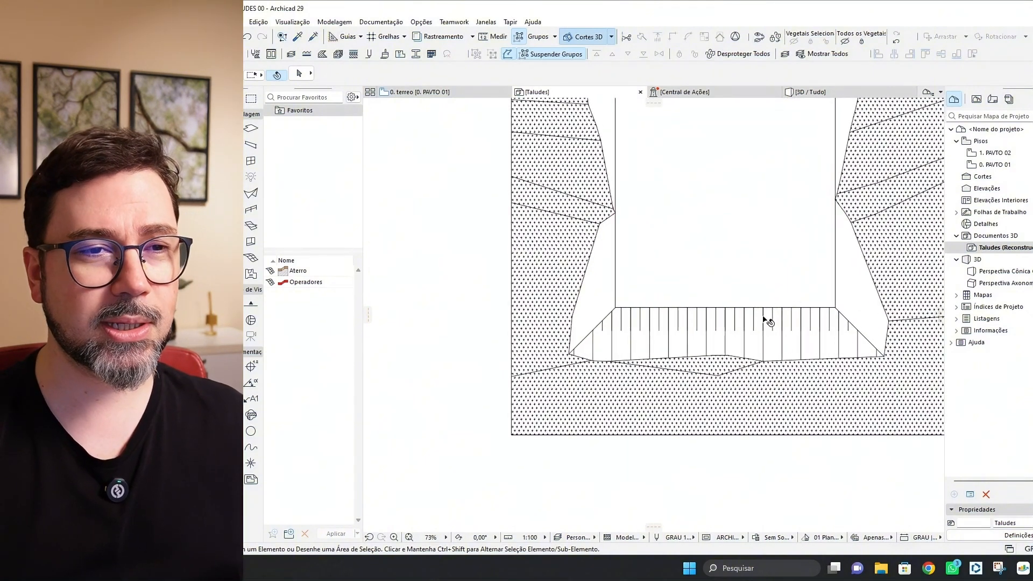
scroll(752, 255, up, 1)
scroll(763, 252, down, 2)
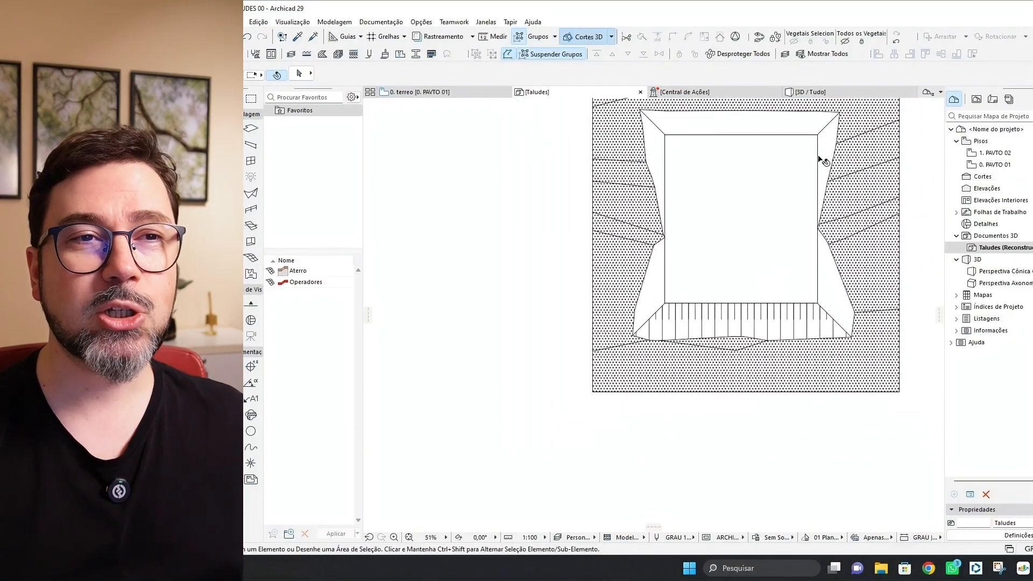
- Create a Talude 150 fill over the lower part of the right slope, using the lower slope fill's settings, and select it
scroll(763, 221, up, 3)
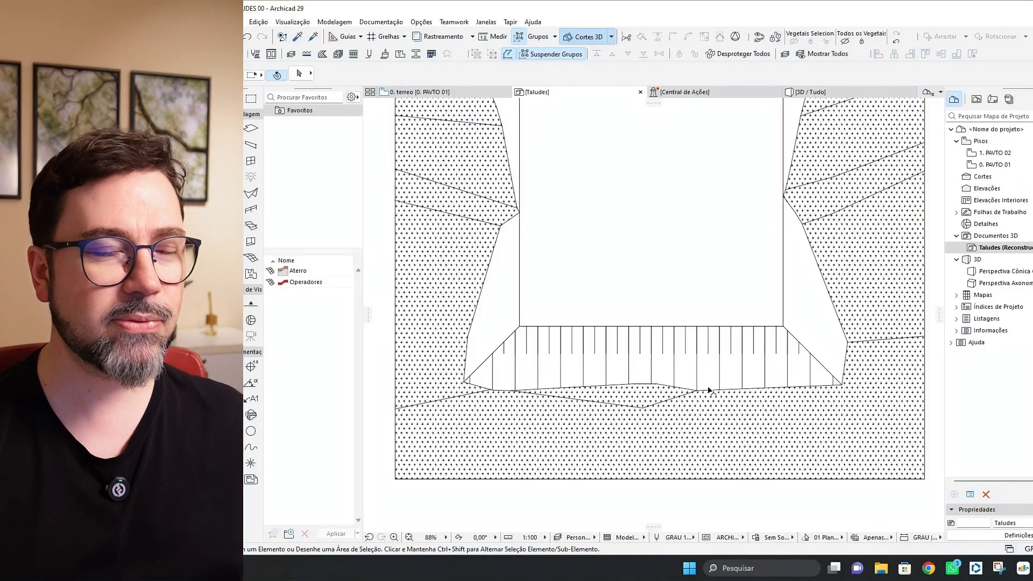
alt+click(768, 370)
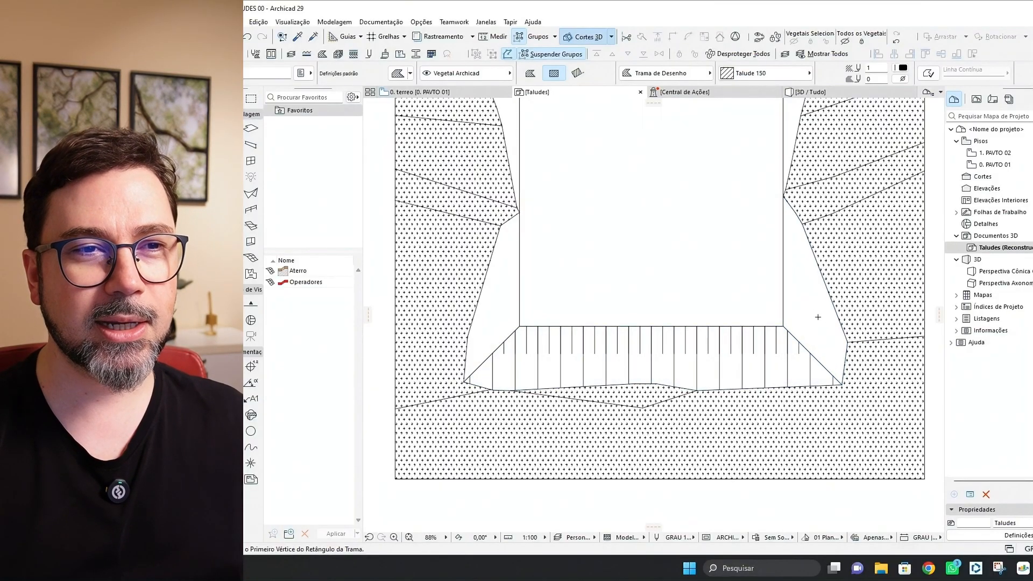
shift+click(818, 303)
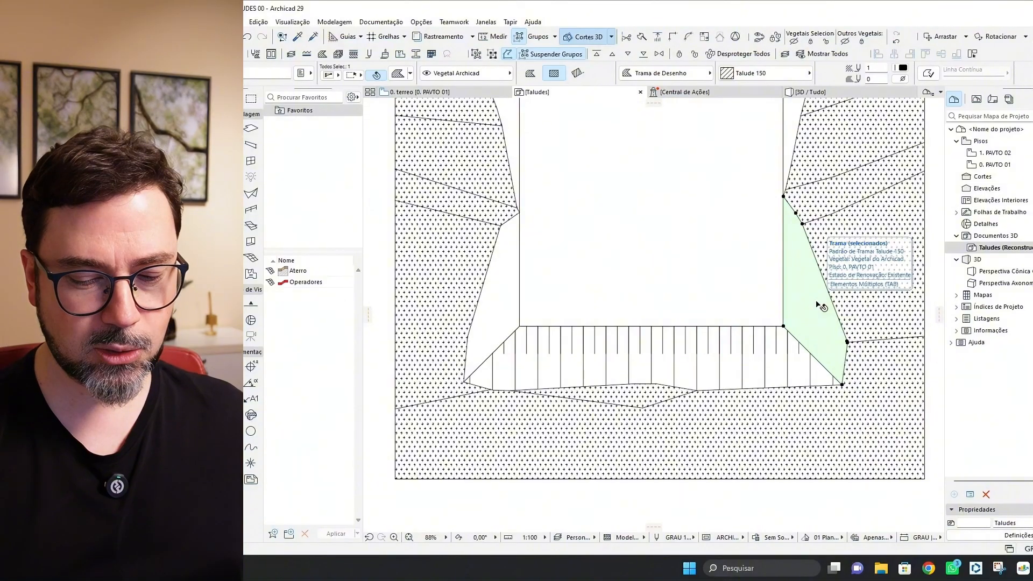
key(Escape)
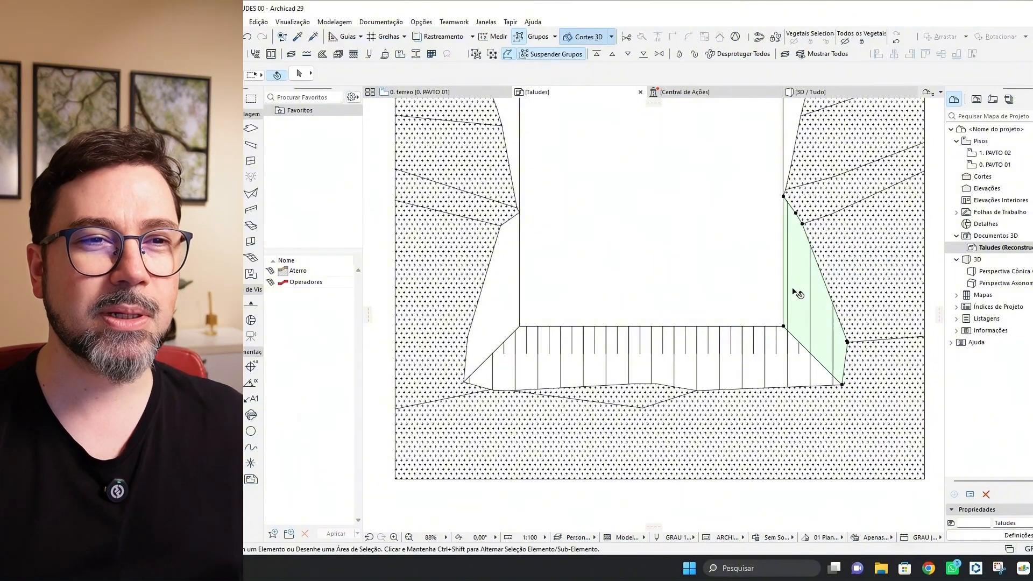
click(798, 294)
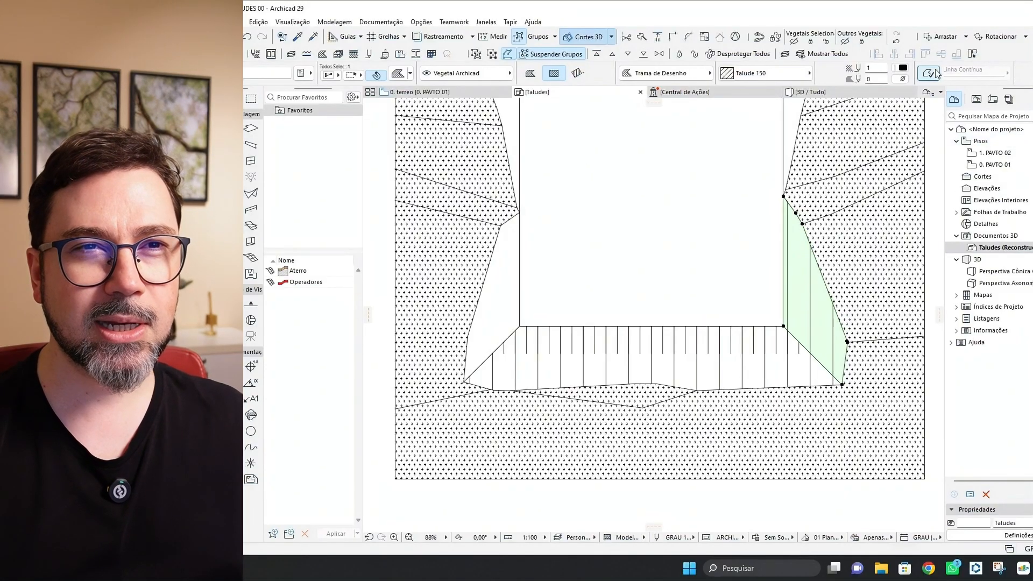
- Link the right slope fill's pattern to the fill's own origin and rotate its direction vector 90° so the hatch lines run horizontally
mouse_move(951, 69)
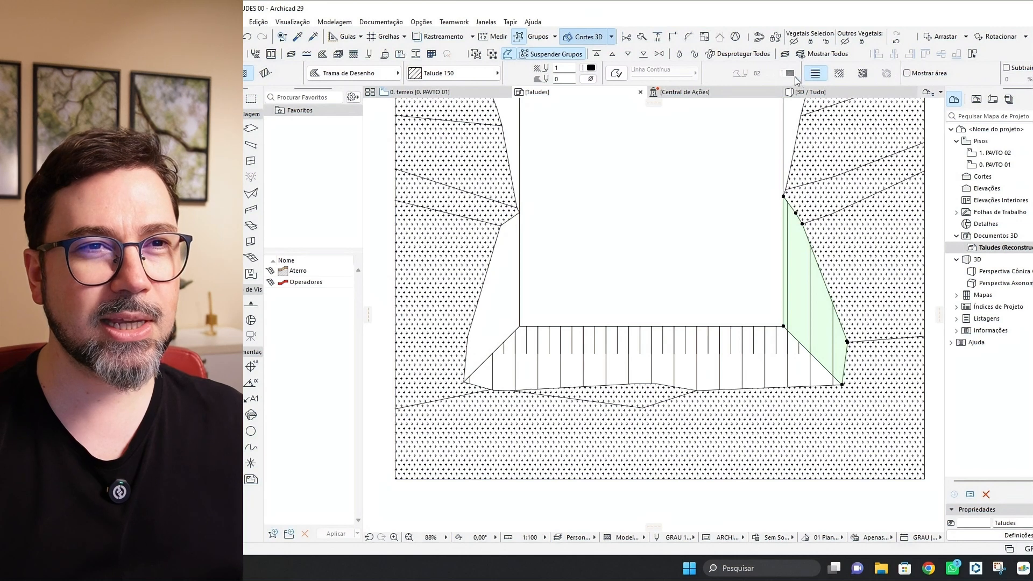
click(834, 75)
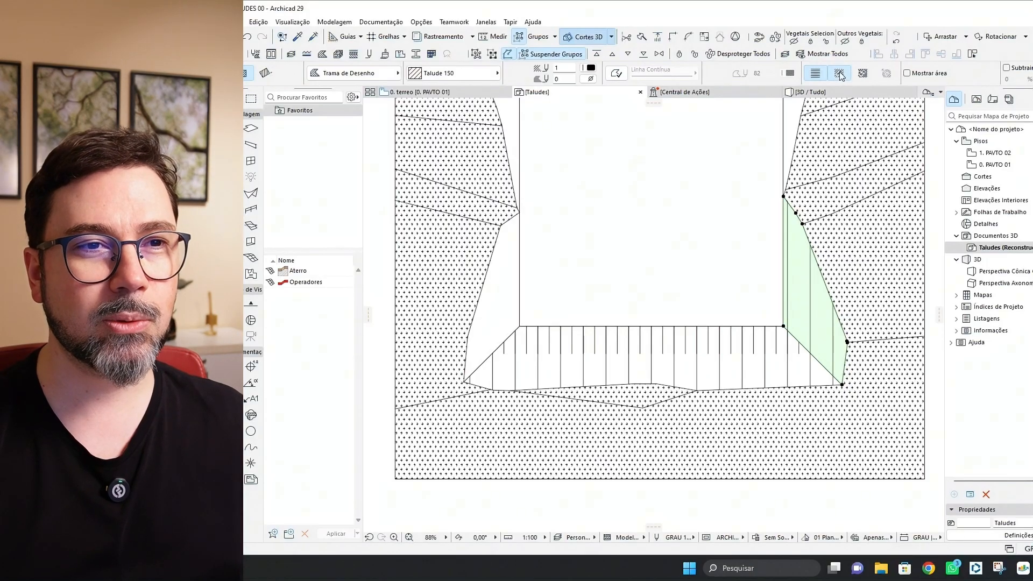
click(831, 292)
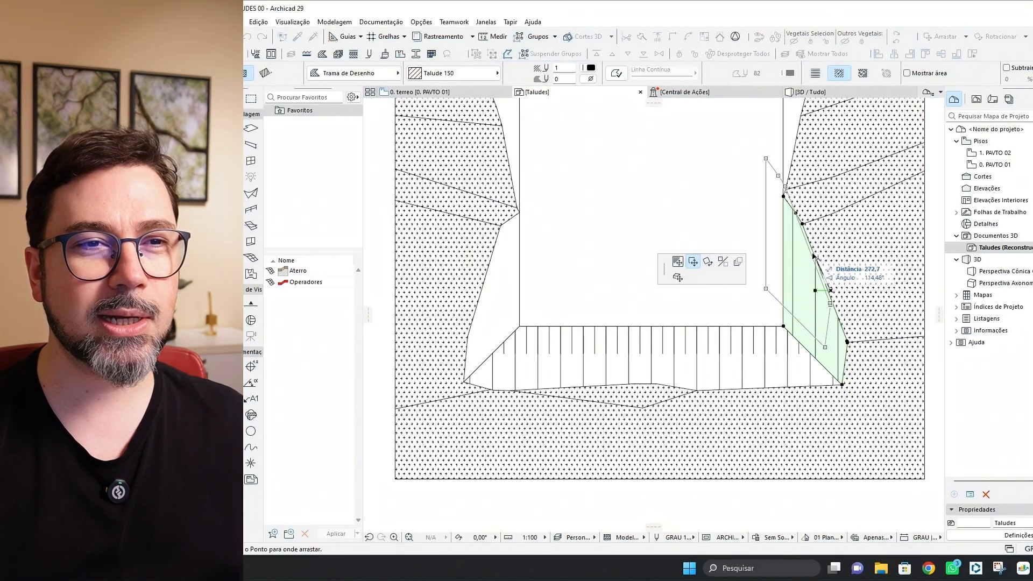
click(831, 292)
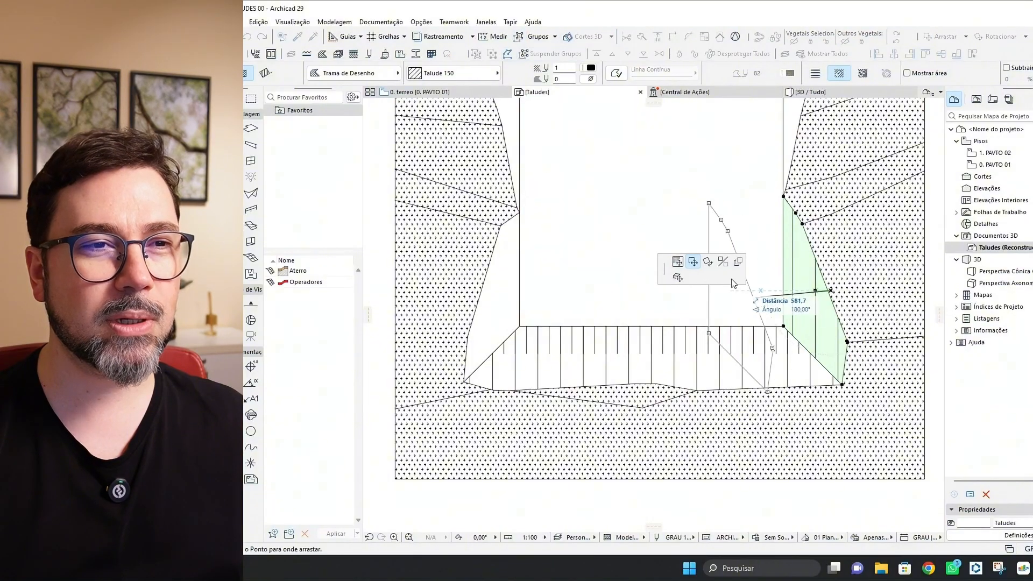
click(678, 262)
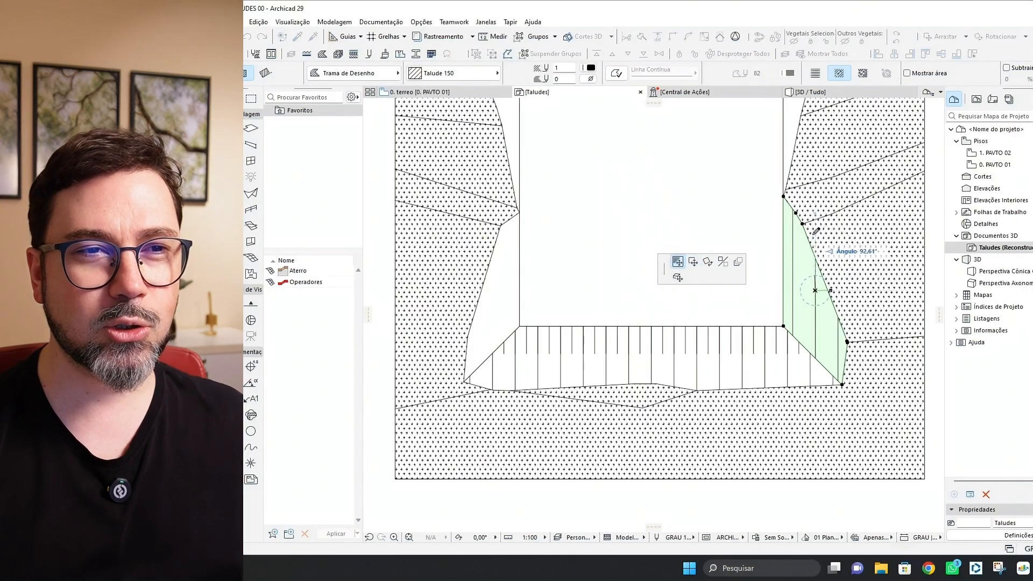
click(821, 219)
scroll(821, 296, up, 2)
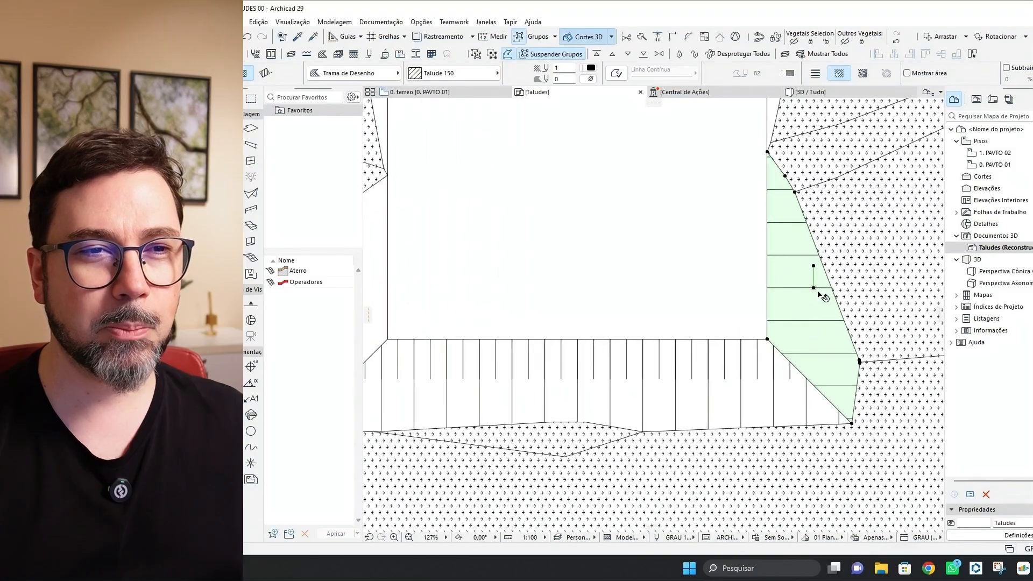
- Move the right slope fill's pattern origin to the platform's lower right corner
click(813, 288)
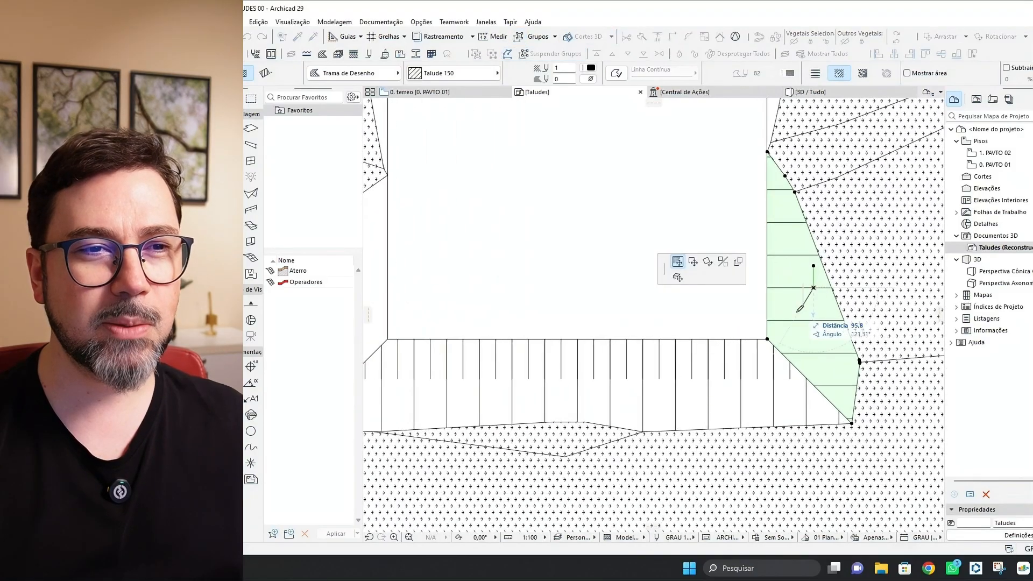
click(770, 335)
key(Escape)
scroll(816, 323, down, 3)
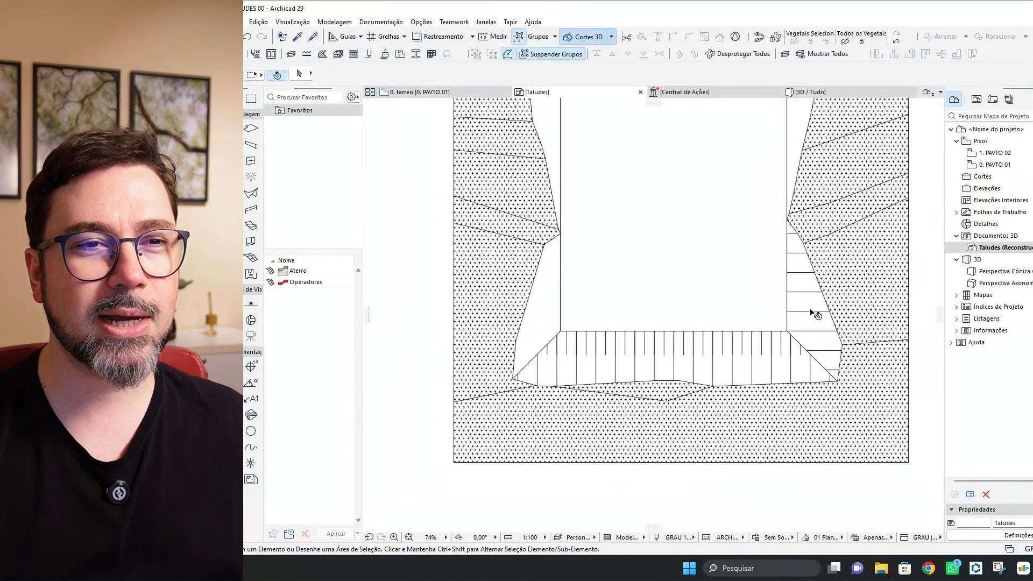
- Copy the right slope's fill 500 straight left and change the copy's pattern to Talude 75
click(814, 307)
click(811, 304)
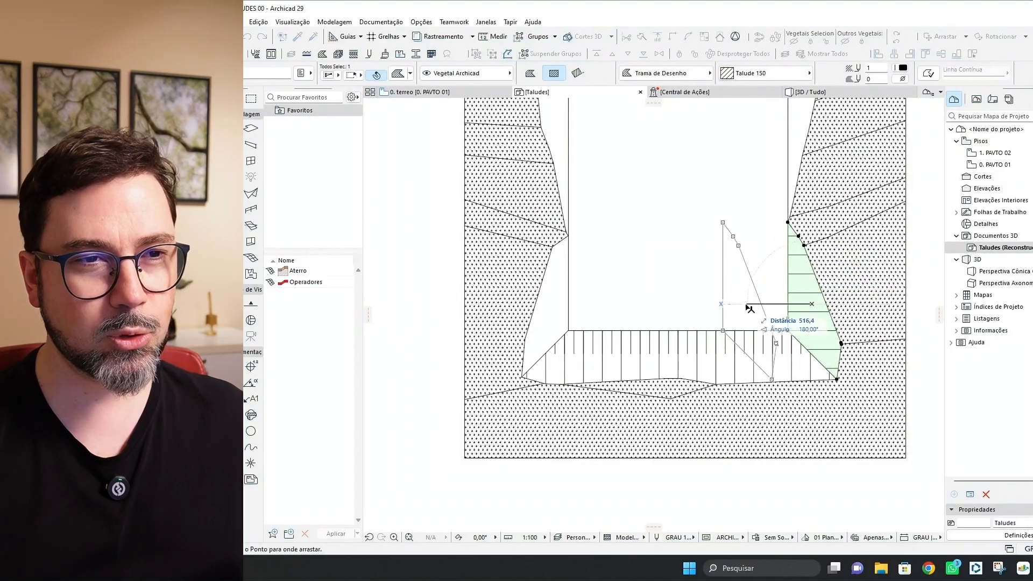
text(50)
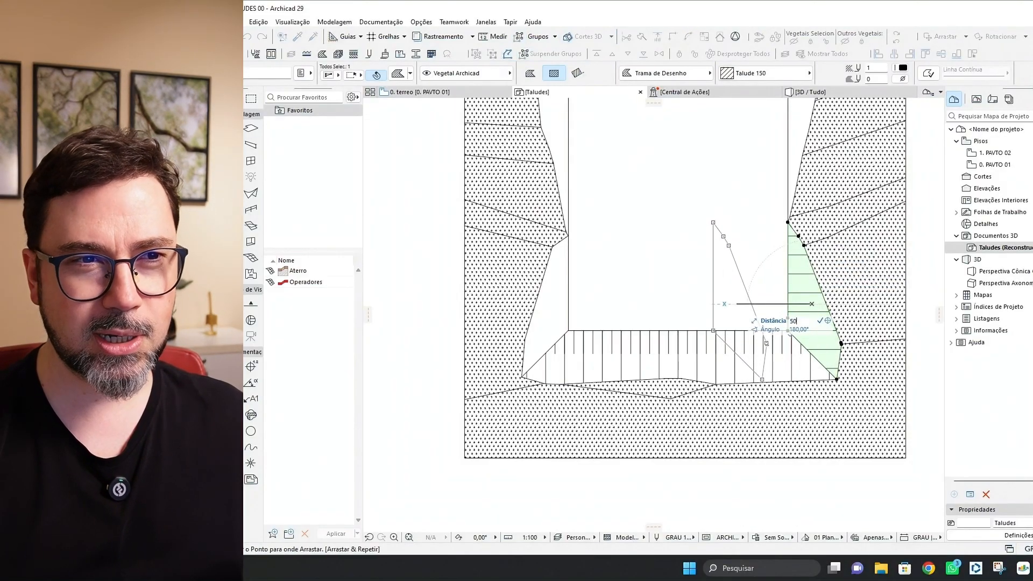
text(0)
key(Return)
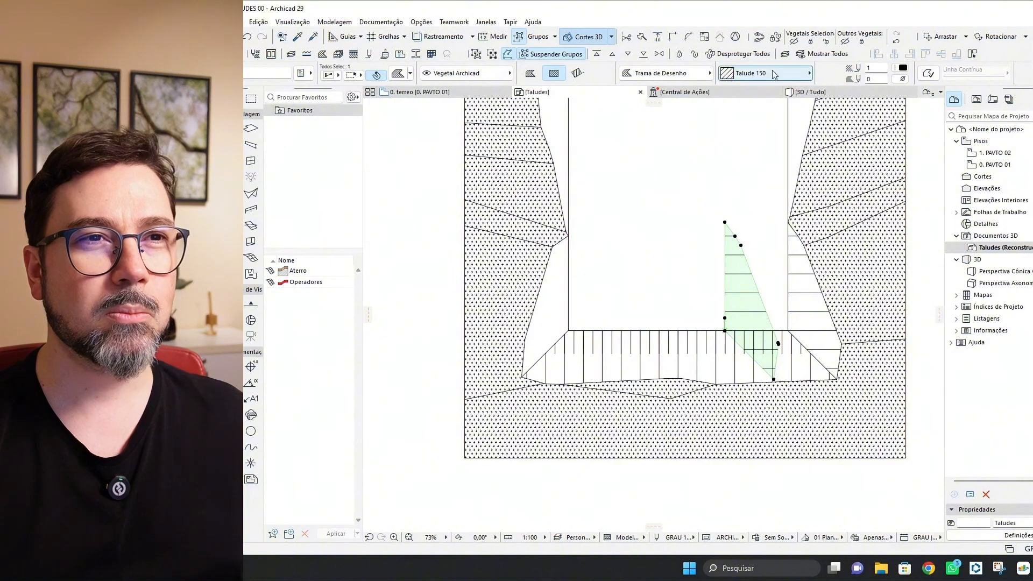
click(793, 75)
click(859, 165)
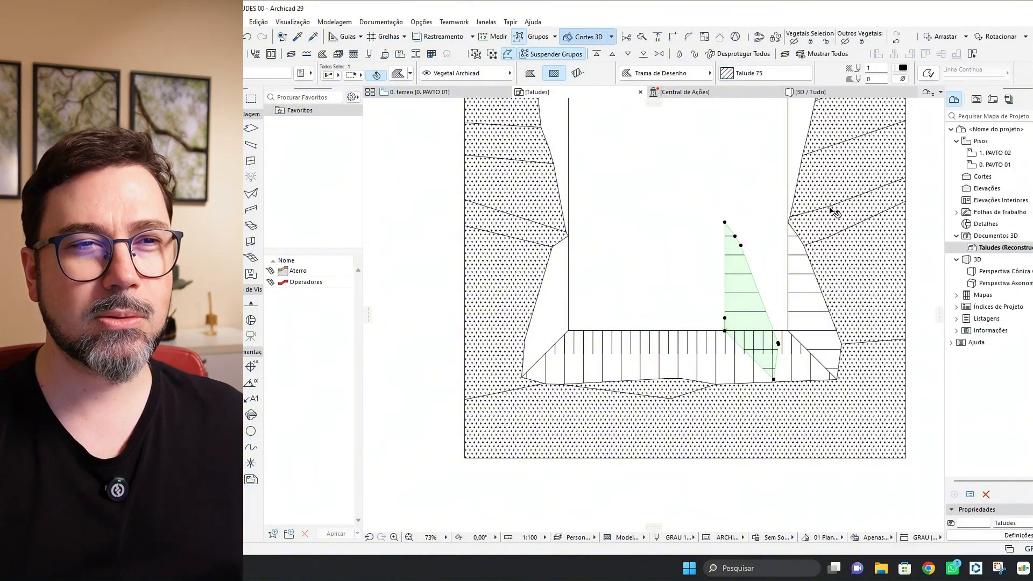
- Split the Talude 75 copy along a vertical line through its upper right vertex and delete the right part
scroll(775, 312, up, 3)
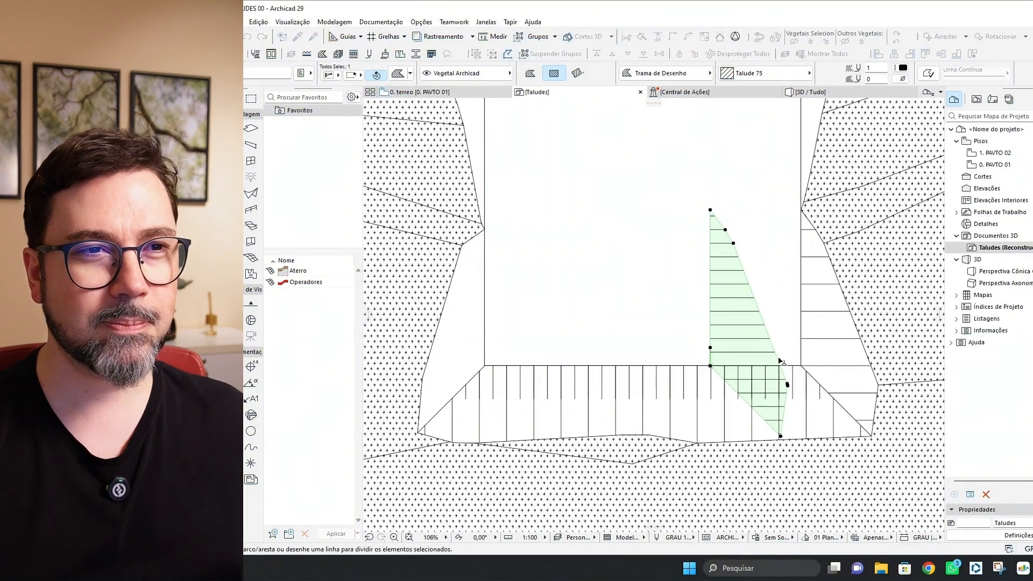
click(733, 244)
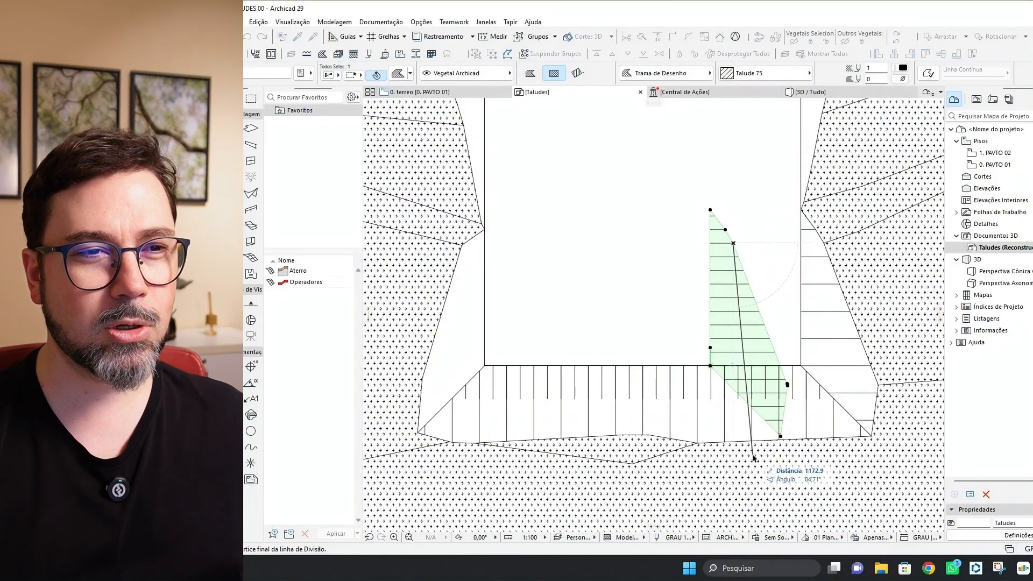
click(733, 467)
click(817, 431)
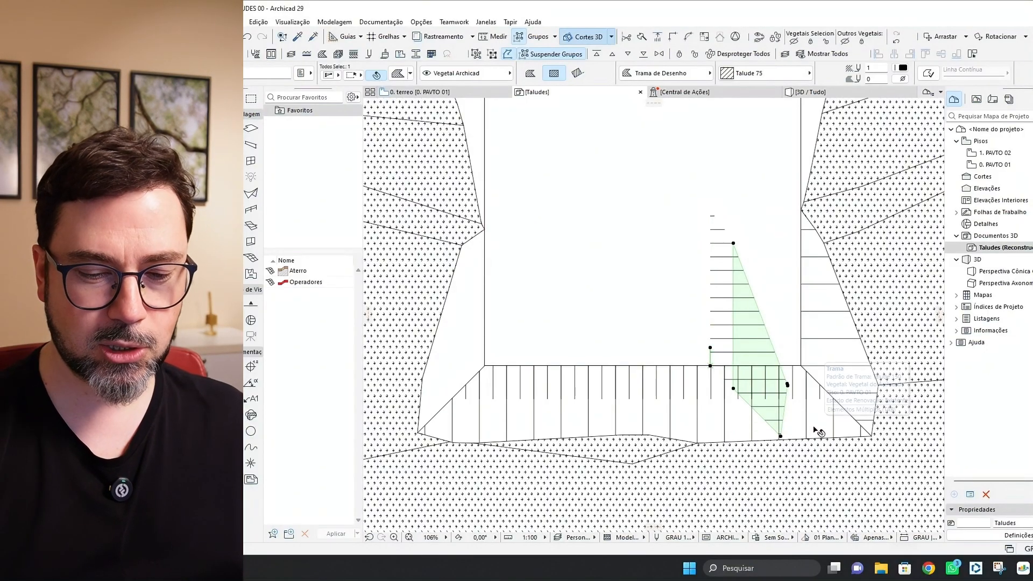
key(Delete)
- Move the remaining Talude 75 strip 500 straight right onto the inner side of the right slope's Talude 150 fill
click(730, 315)
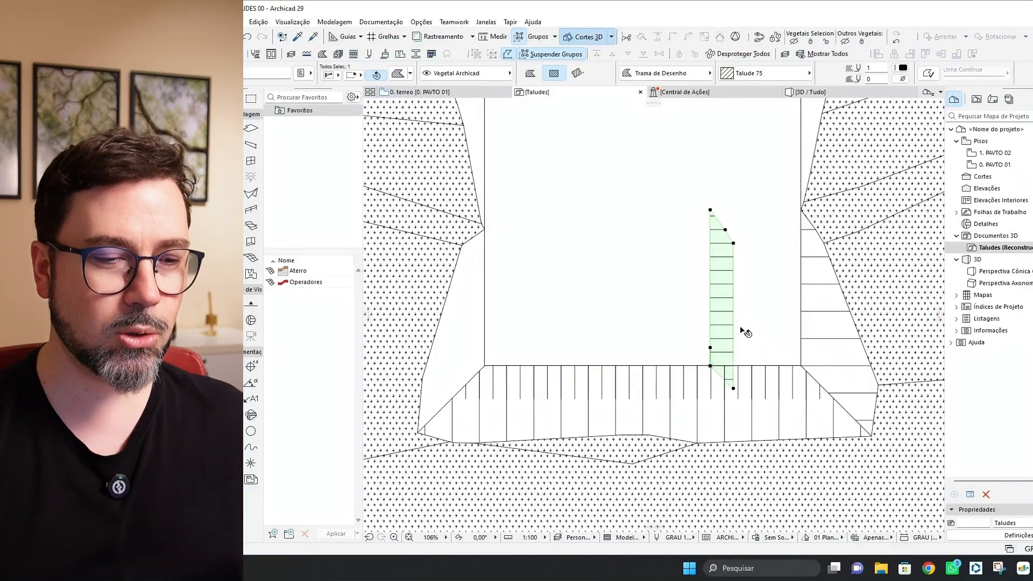
key(ctrl+d)
click(613, 295)
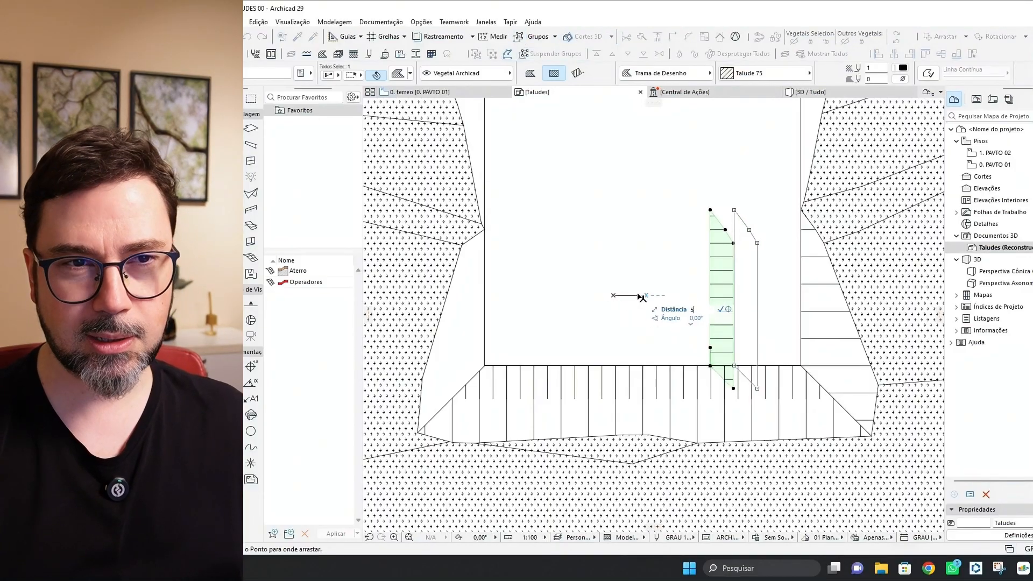
click(704, 294)
key(Escape)
scroll(707, 283, down, 2)
scroll(718, 273, down, 1)
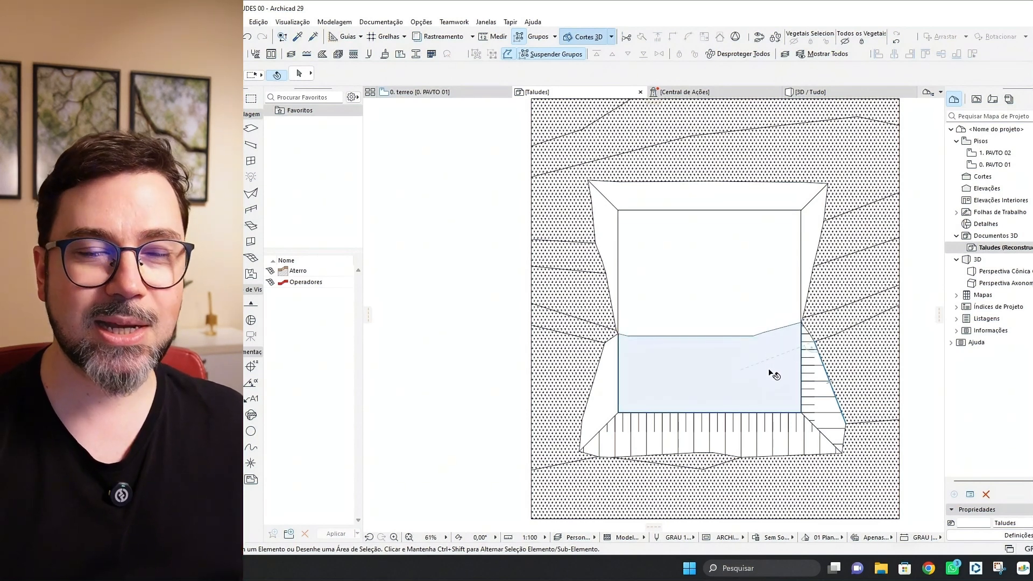
- Open the saved 0. terreo view to examine the floor plan, and return to the Taludes 3D document
scroll(760, 379, down, 1)
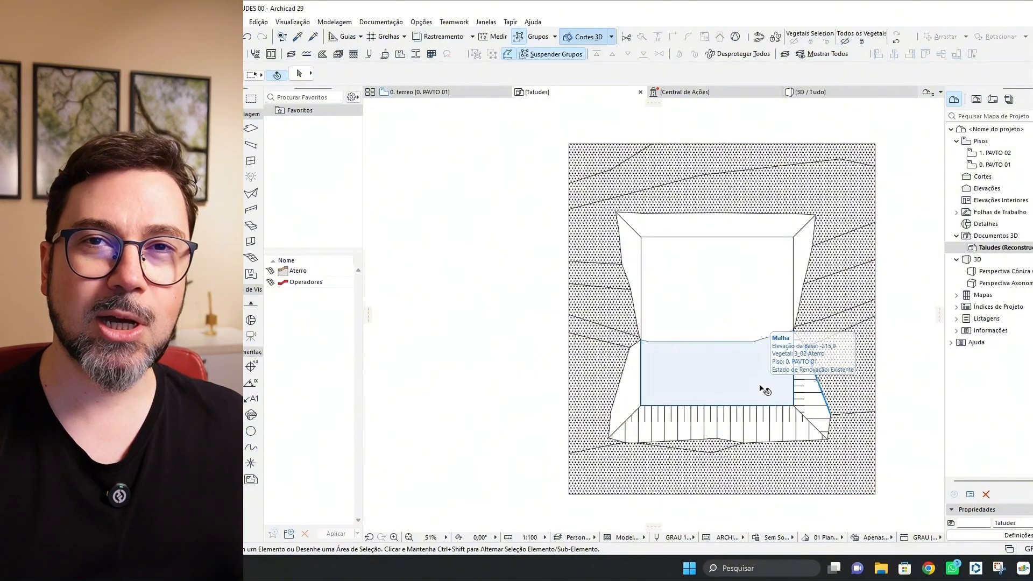
click(976, 101)
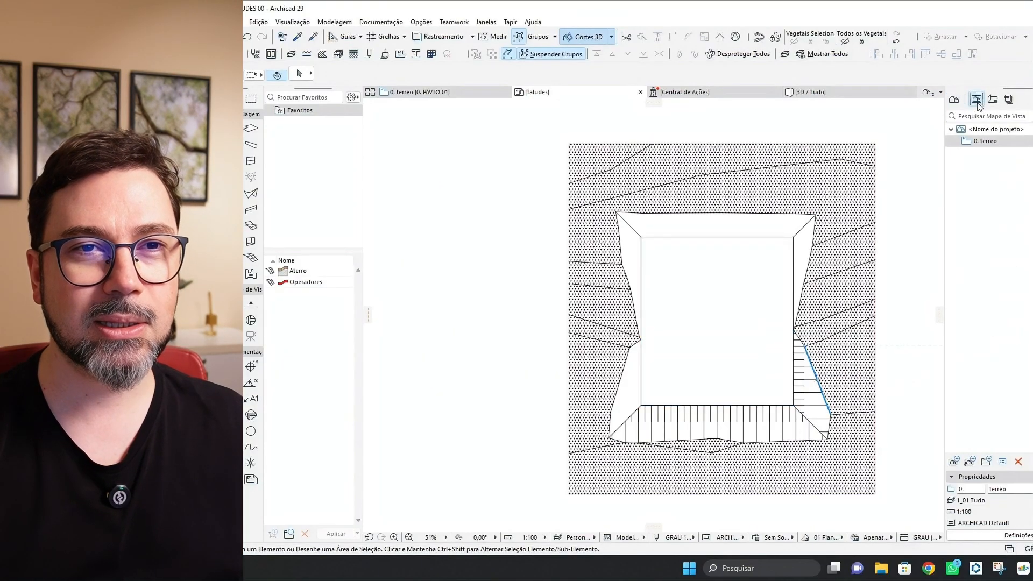
double_click(987, 142)
scroll(778, 334, down, 3)
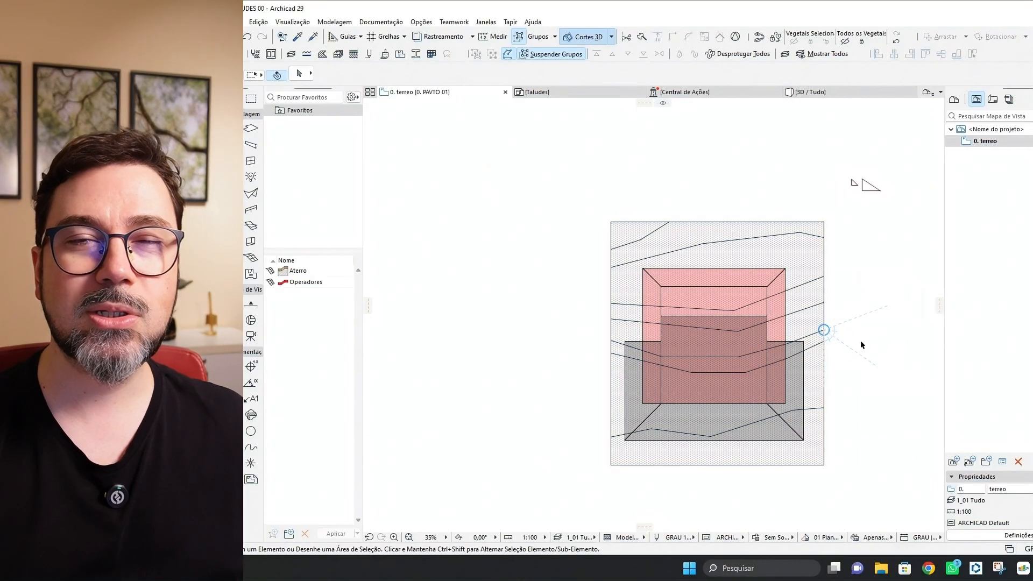
click(953, 101)
click(535, 92)
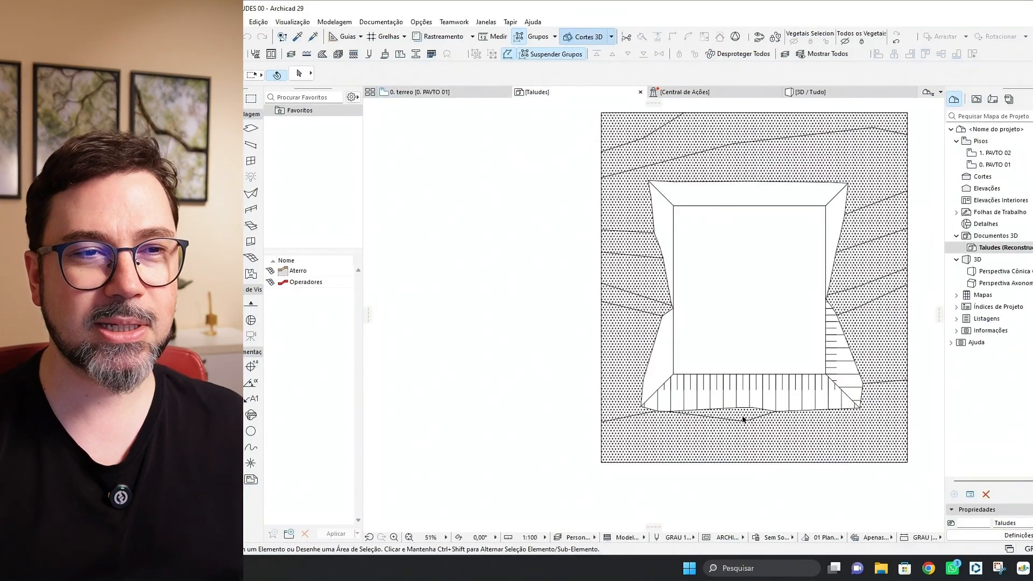
- Copy the four Talude fills of the lower and right slopes and paste them at the same position in the 0. terreo plan
scroll(826, 398, up, 2)
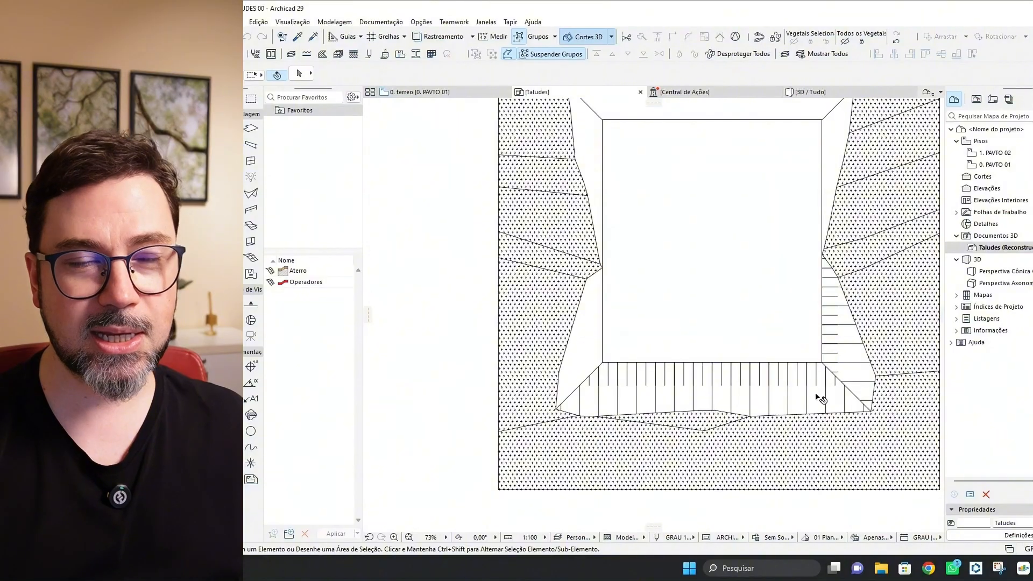
scroll(829, 378, up, 1)
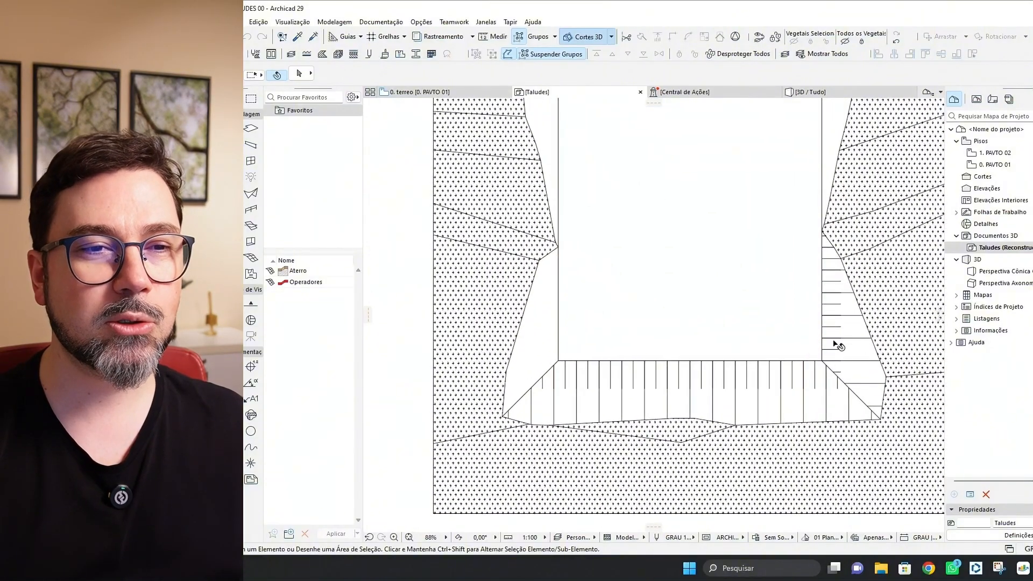
click(838, 350)
shift+click(857, 346)
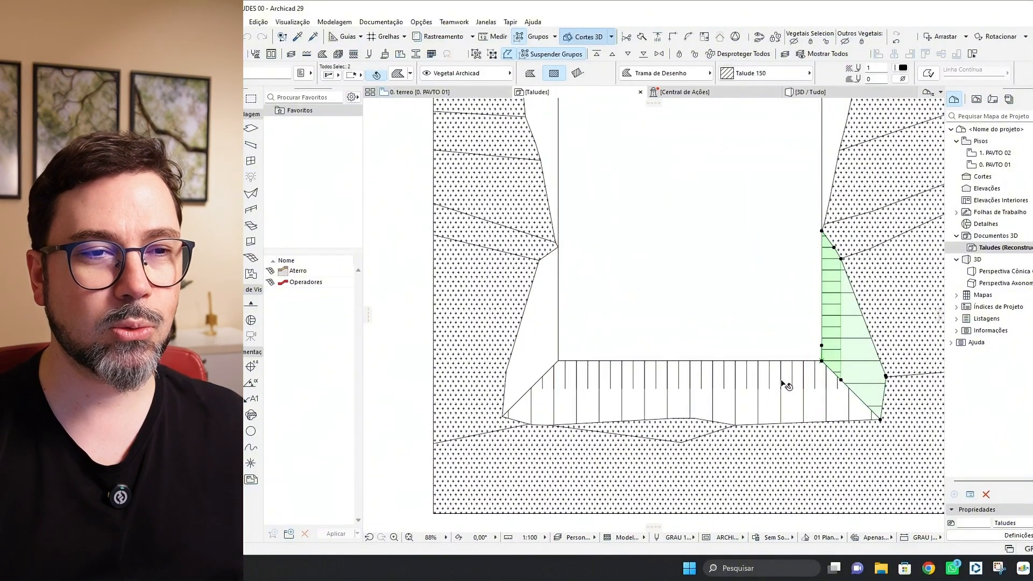
shift+click(773, 383)
shift+click(802, 414)
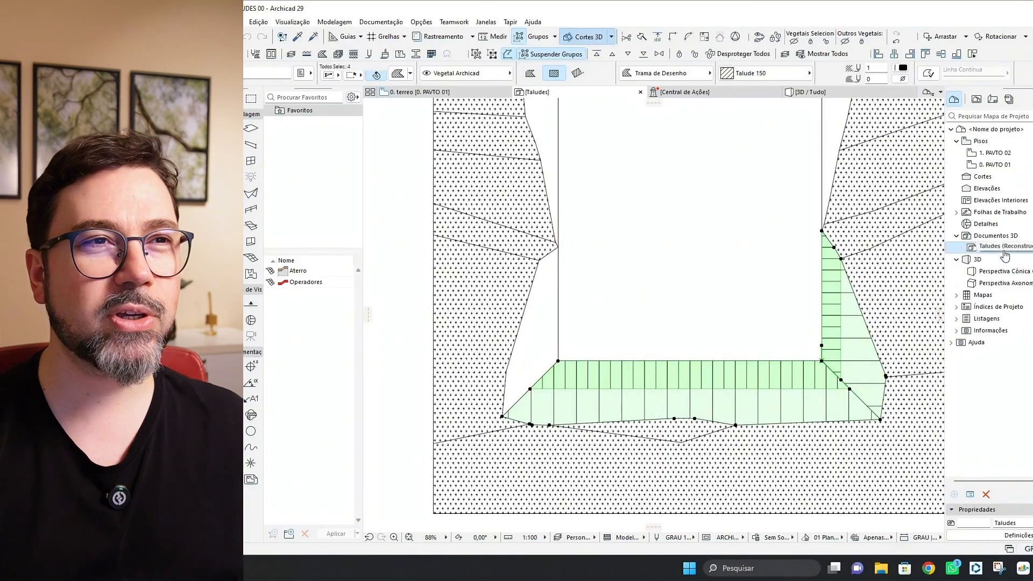
click(976, 99)
double_click(984, 141)
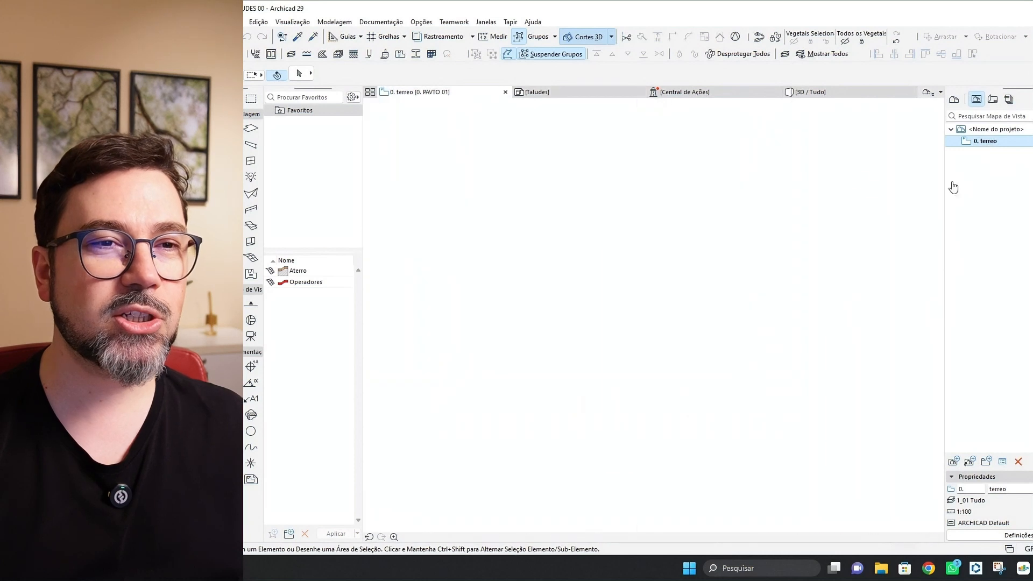
scroll(775, 425, up, 2)
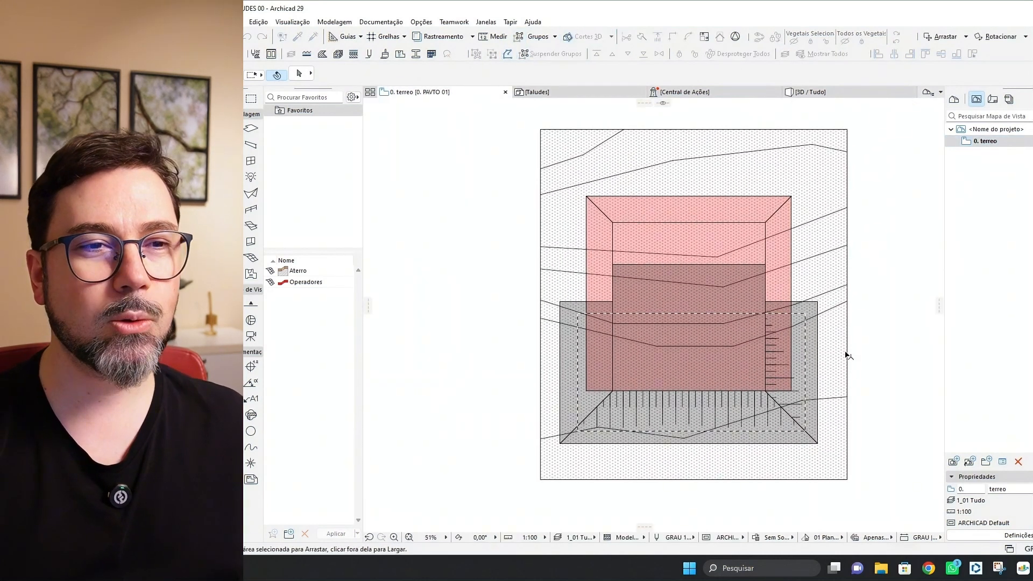
click(842, 354)
scroll(809, 390, up, 3)
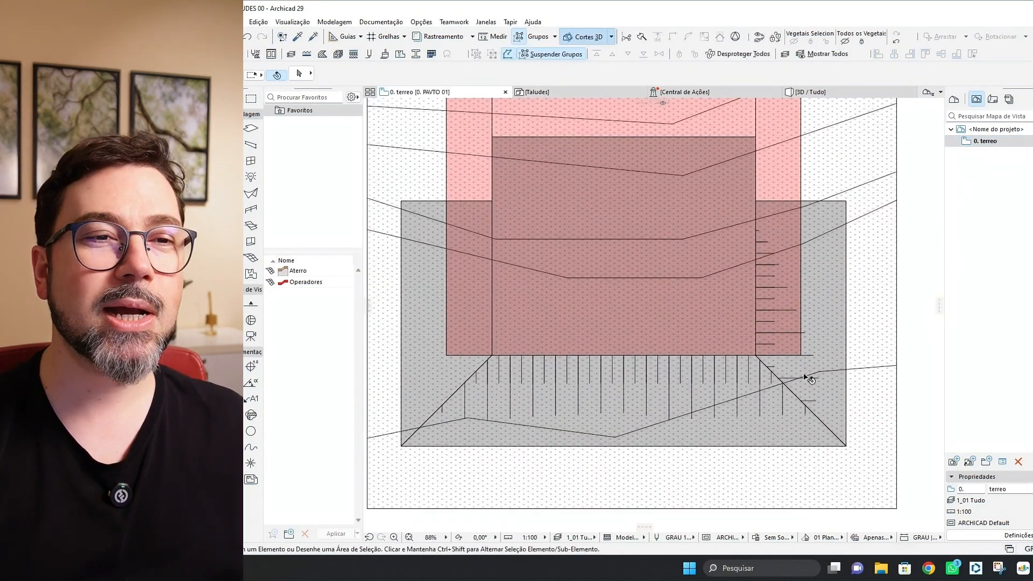
click(813, 383)
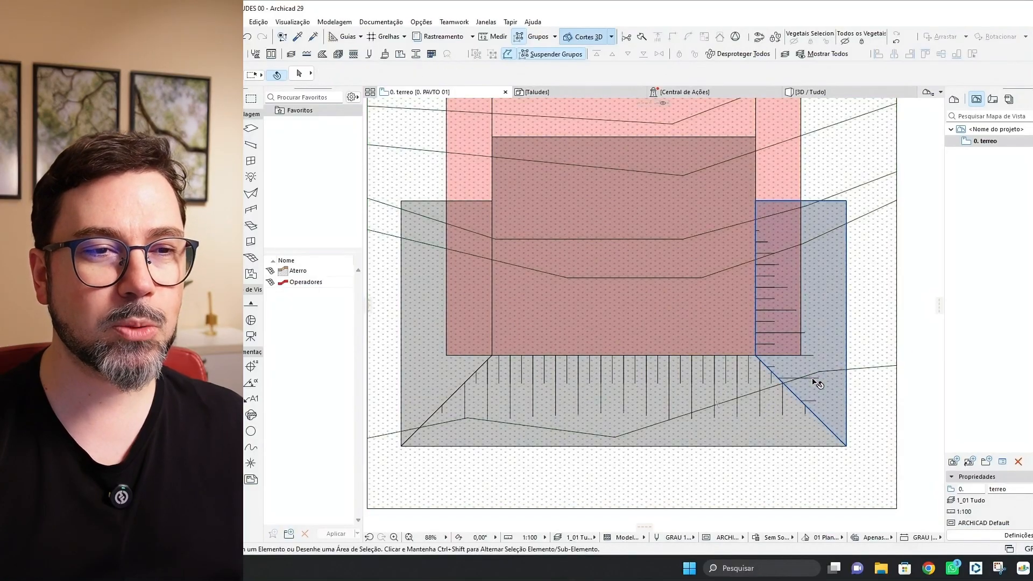
- Hide the 3_02 Aterro and 8_01 Operadores layers in the 0. terreo plan using the earthwork and operator meshes over the right slope
click(814, 383)
key(Escape)
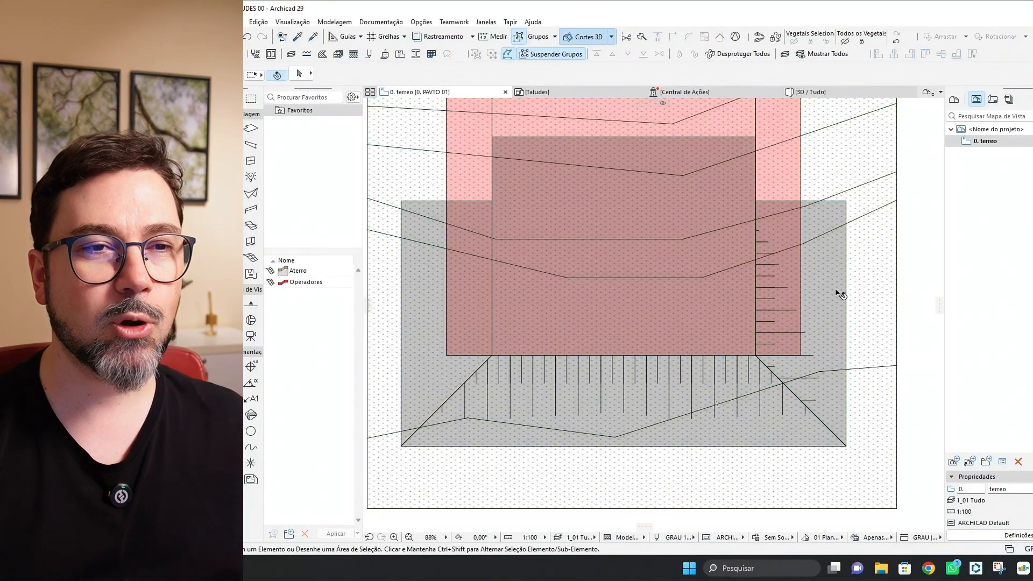
click(844, 297)
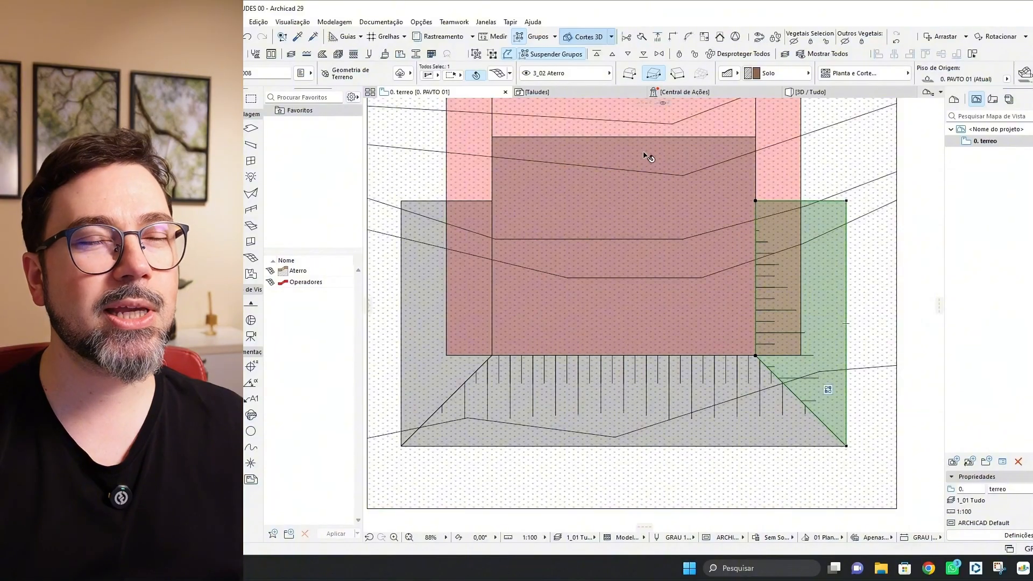
click(794, 41)
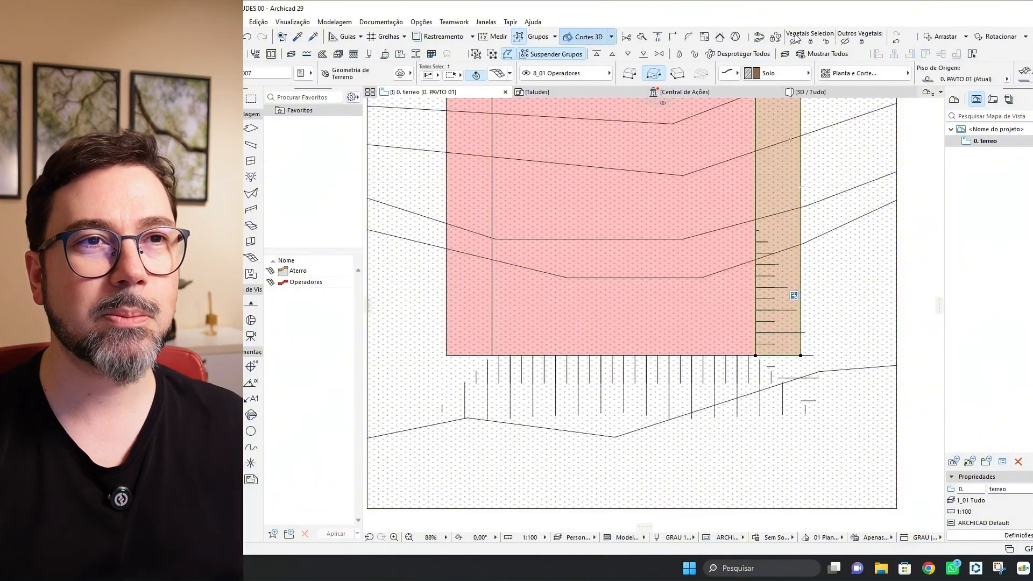
click(794, 42)
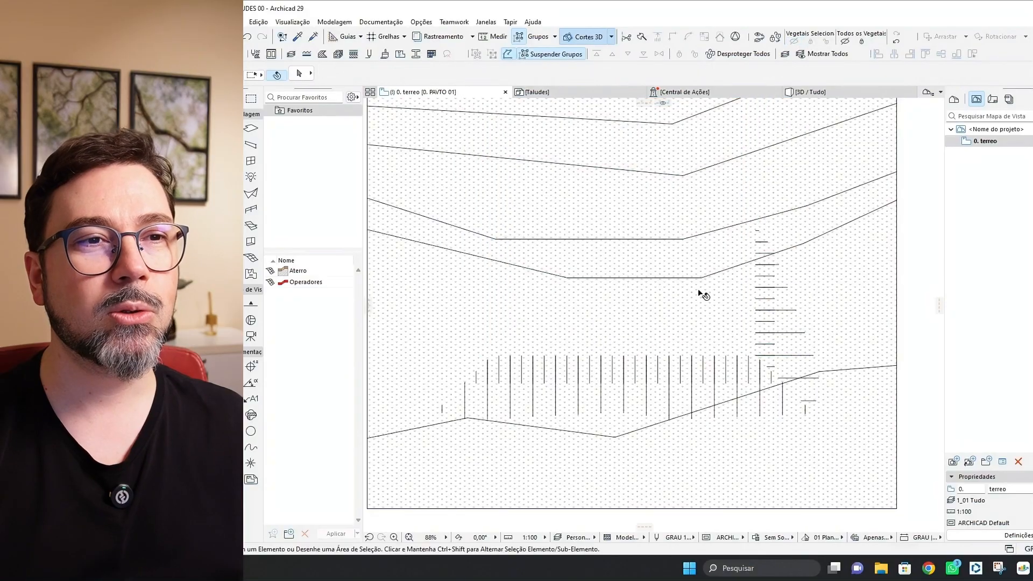
- Turn on the contour outline for the two Talude 150 fills of the right and lower slopes
click(790, 291)
shift+click(511, 418)
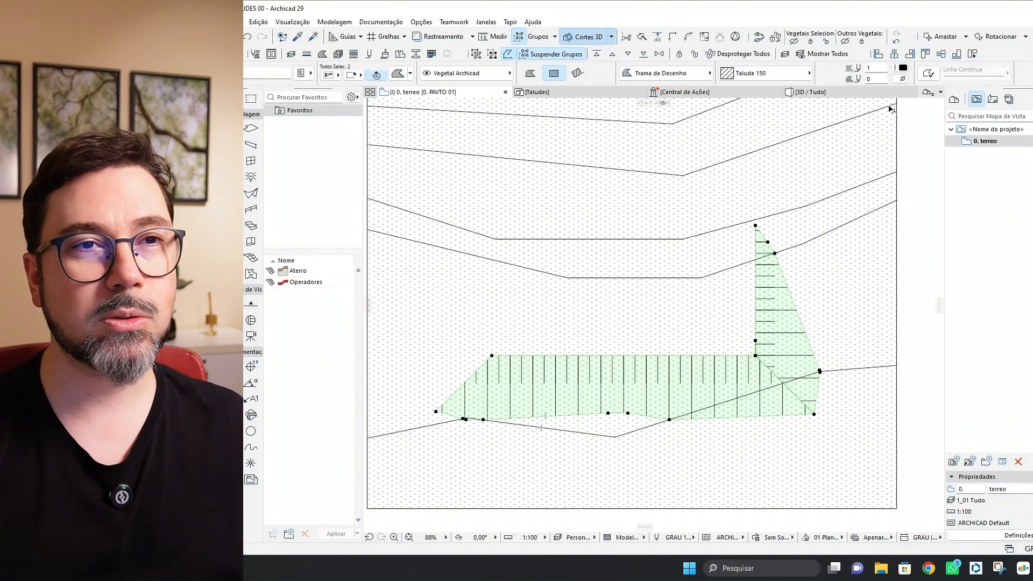
click(929, 78)
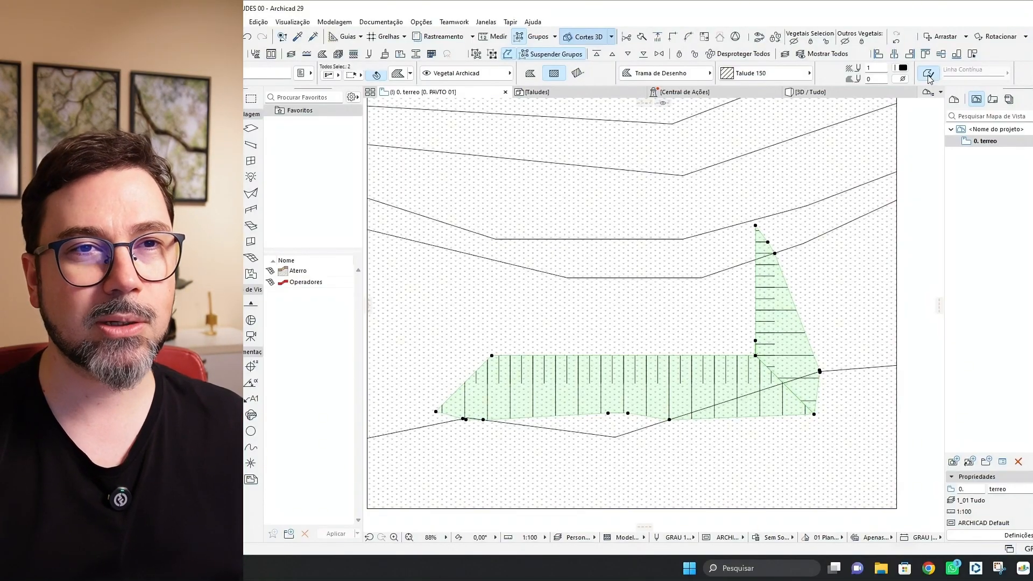
key(Escape)
scroll(763, 231, down, 5)
middle_drag(608, 233, 650, 334)
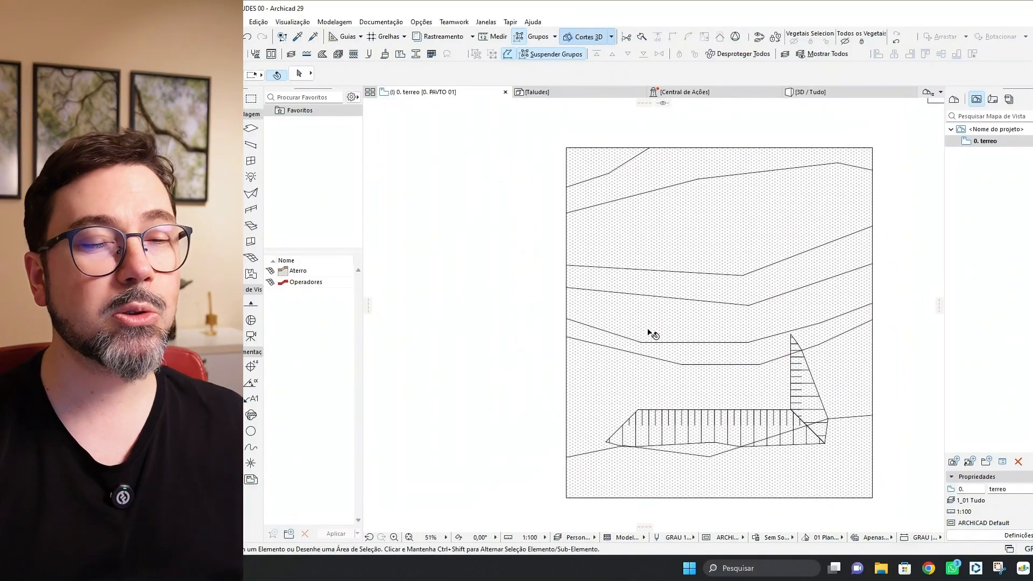
scroll(668, 425, up, 2)
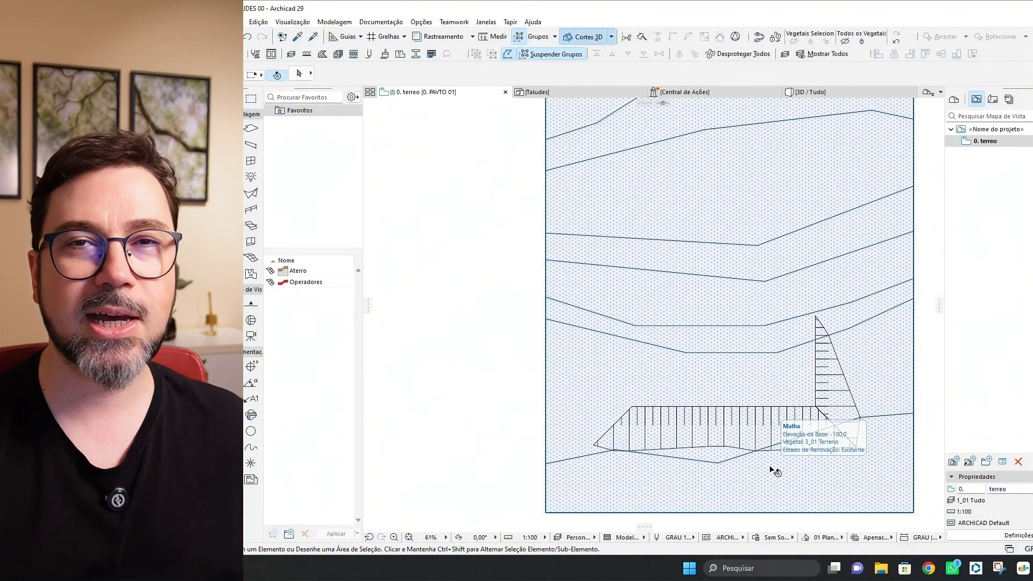
scroll(839, 377, down, 2)
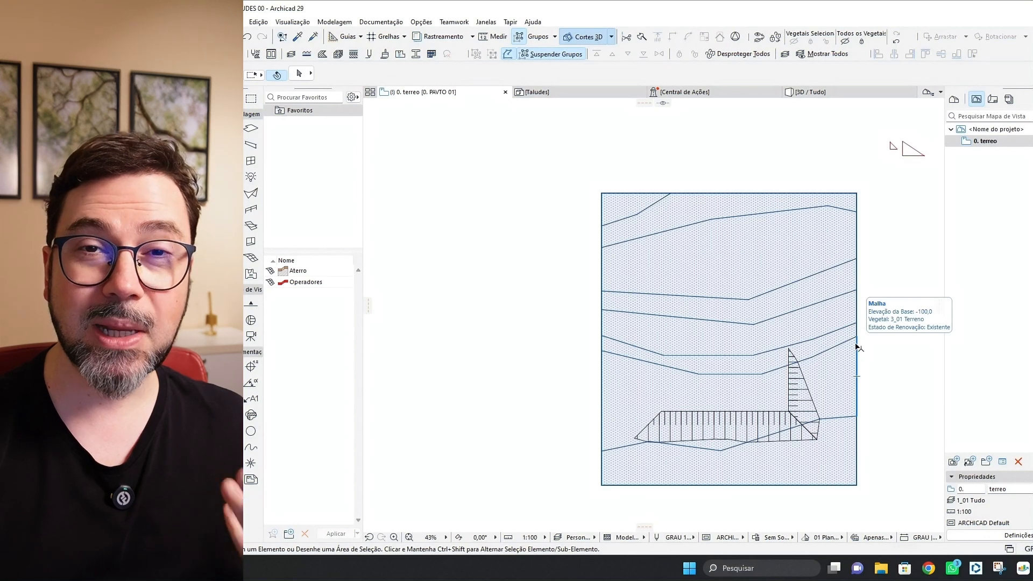
middle_drag(890, 406, 879, 402)
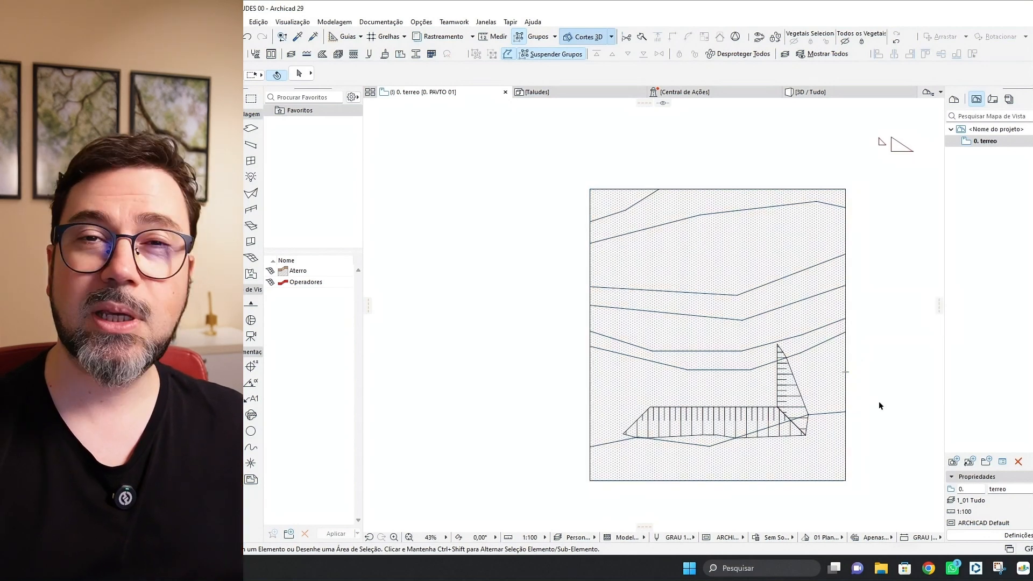